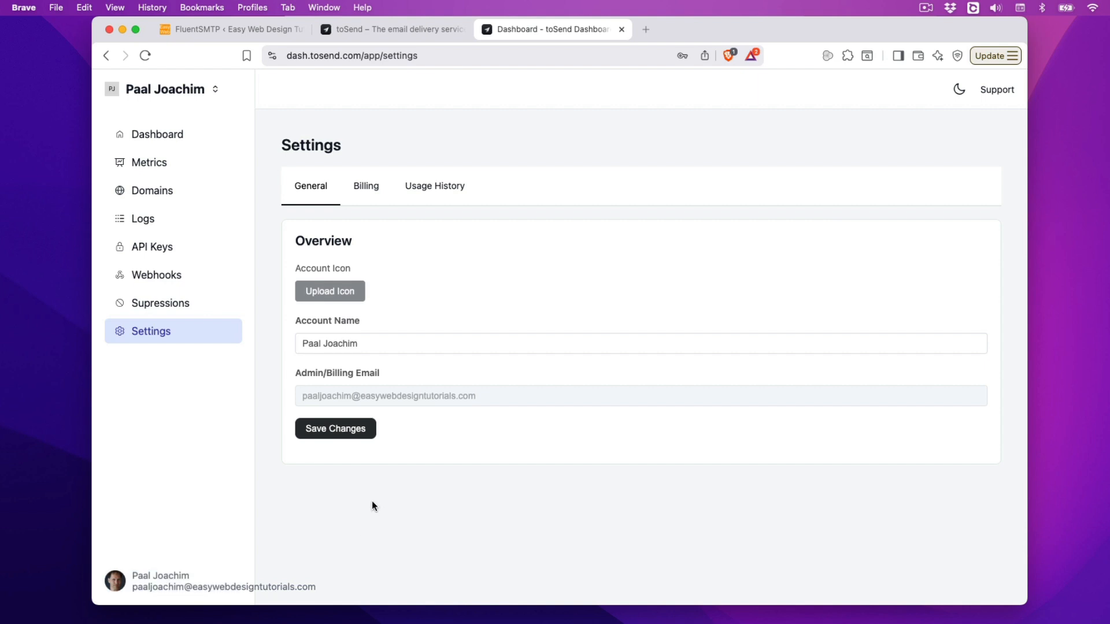
Step: Go back to the toSend dashboard, then bring up the FluentSMTP settings in WordPress
click(158, 141)
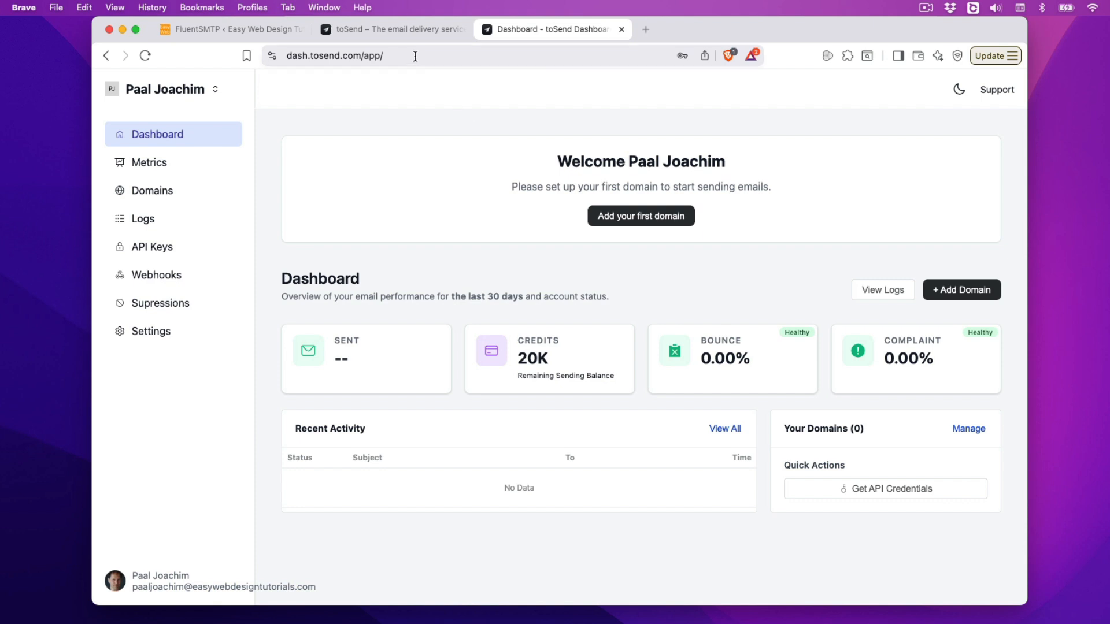
click(263, 29)
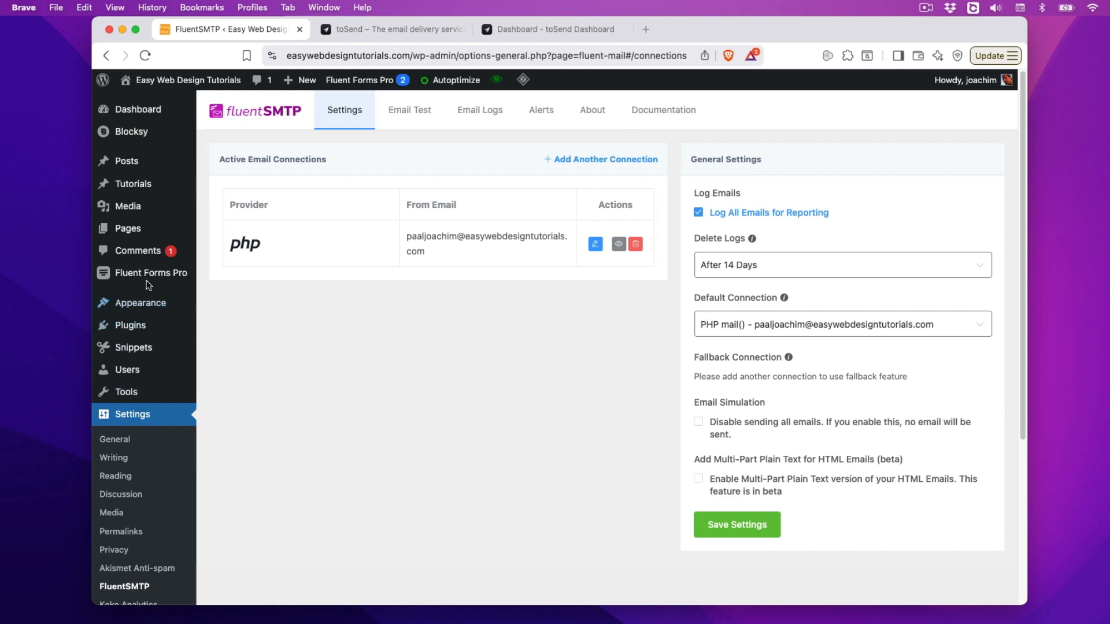
Step: Review FluentSMTP's active PHP mail connection, then return to the toSend dashboard showing zero domains
mouse_move(147, 280)
click(544, 30)
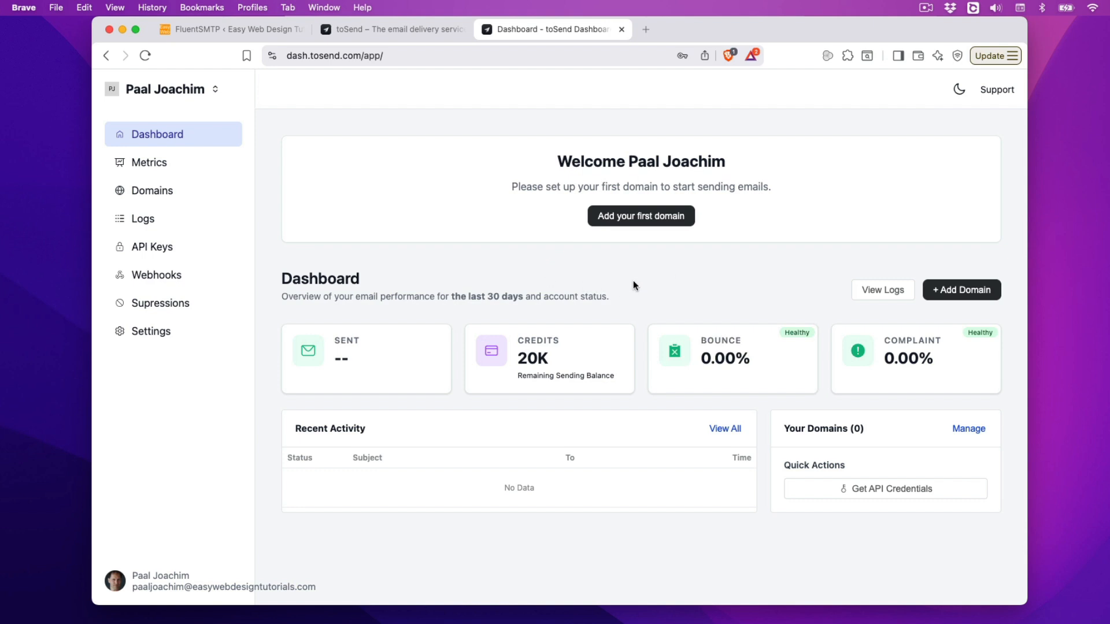
Step: Add easywebdesigntutorials.com, copied from the WordPress site's address, as toSend's first sending domain
click(630, 225)
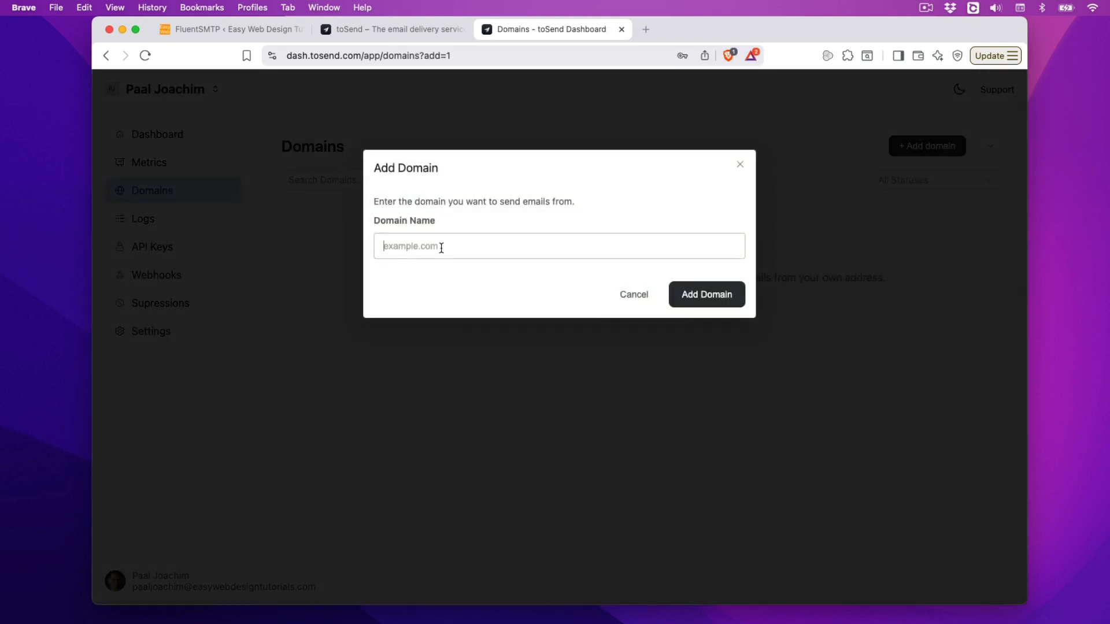
click(441, 247)
click(234, 29)
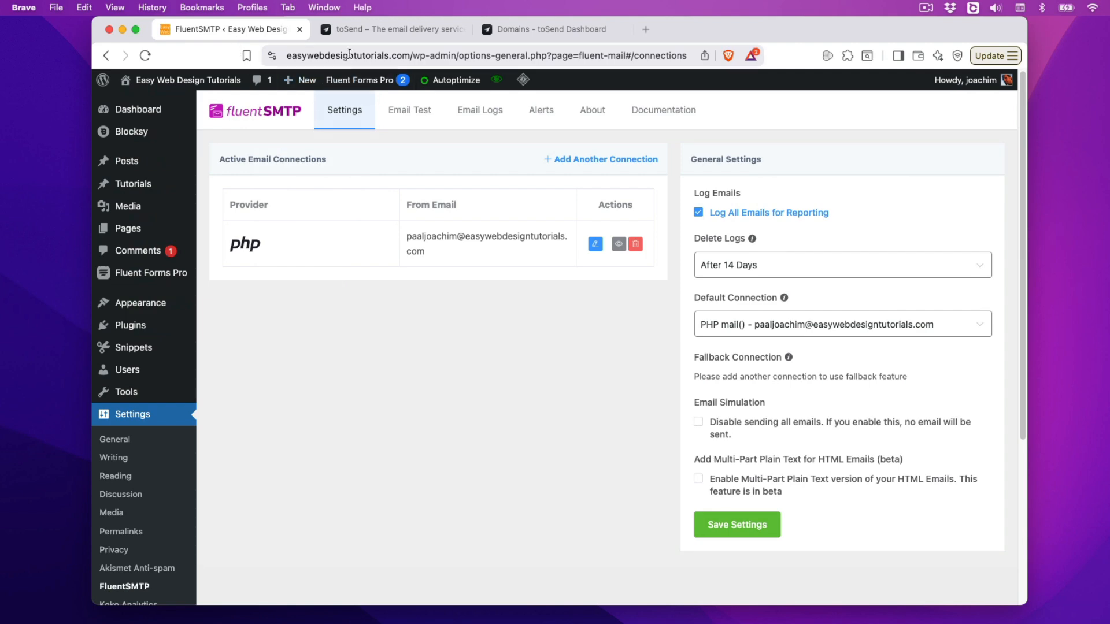
click(400, 58)
click(400, 58)
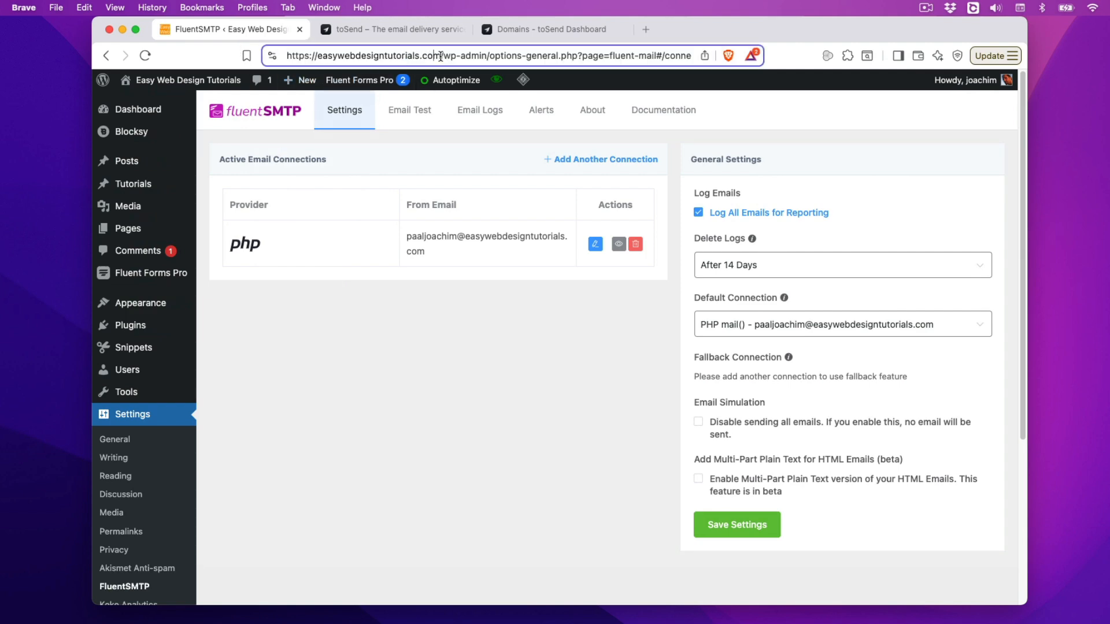
drag(441, 56, 243, 56)
key(cmd+c)
click(557, 28)
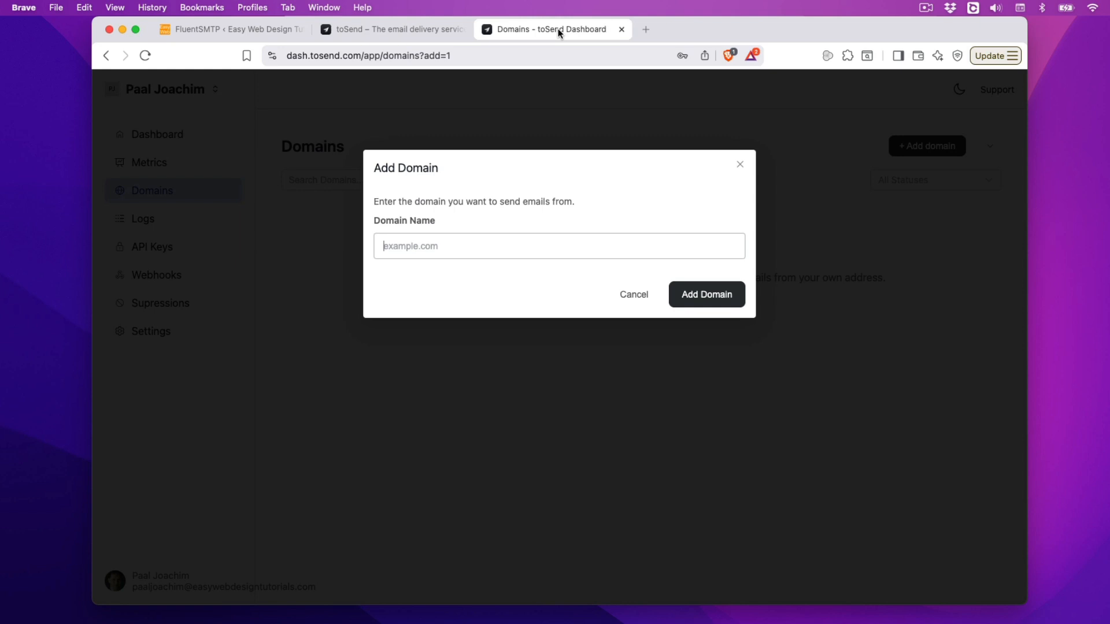
key(cmd+v)
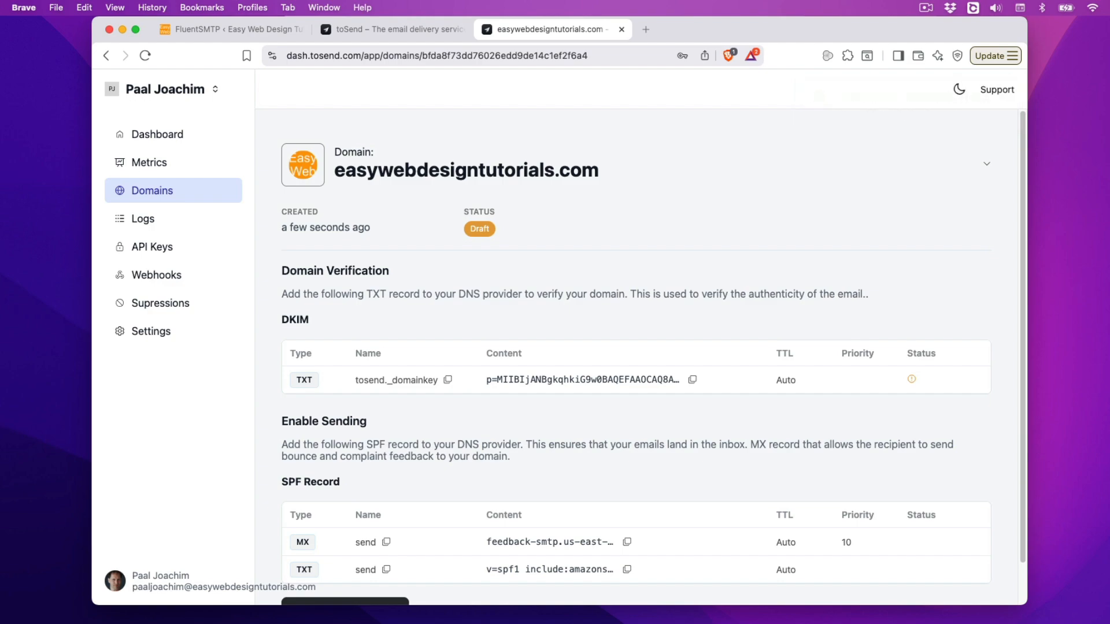
Step: Review the Draft domain's DKIM and SPF records in toSend, then open a new blank tab
click(1105, 520)
drag(917, 139, 813, 144)
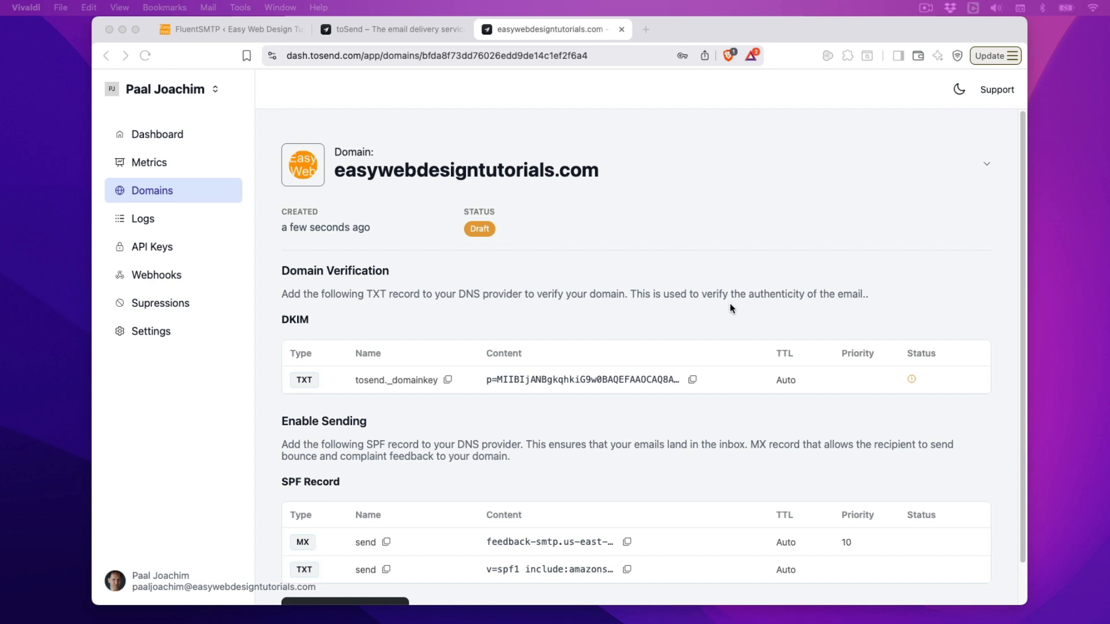
click(718, 317)
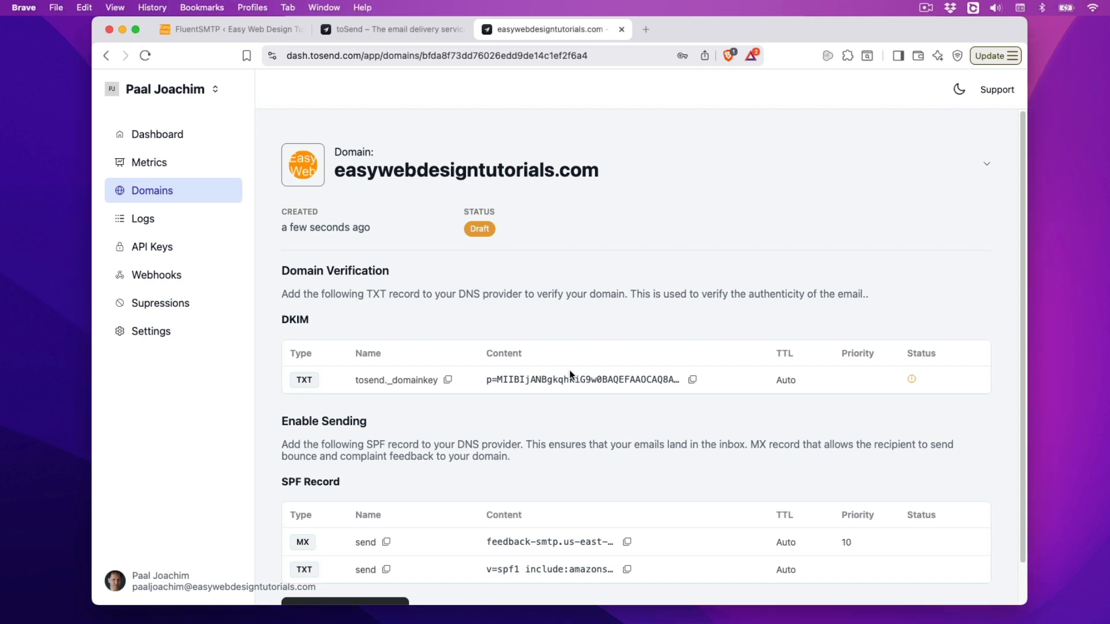
scroll(583, 419, down, 1)
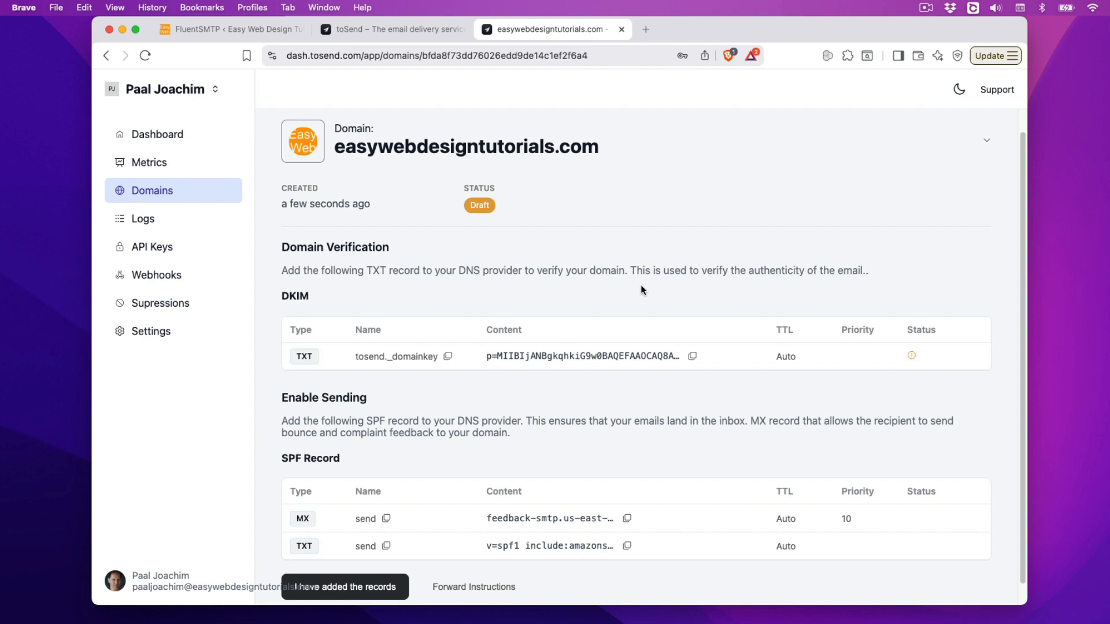
click(646, 29)
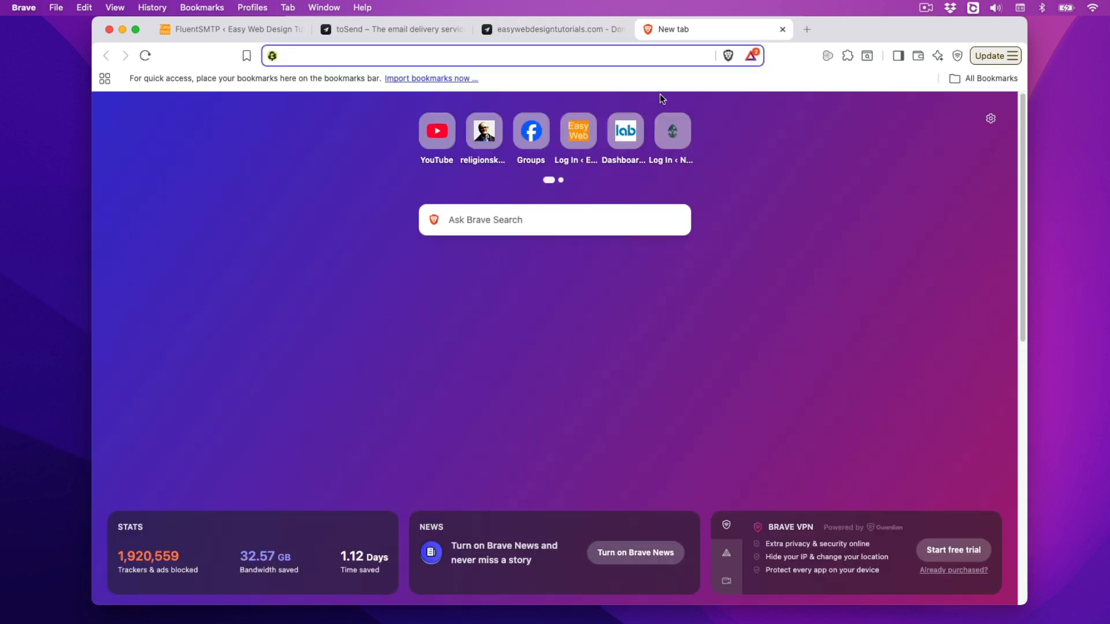
Step: From the shockhosting.com client area, log in to cPanel for the Shared Hosting plan
text(shockhosting.com)
key(Return)
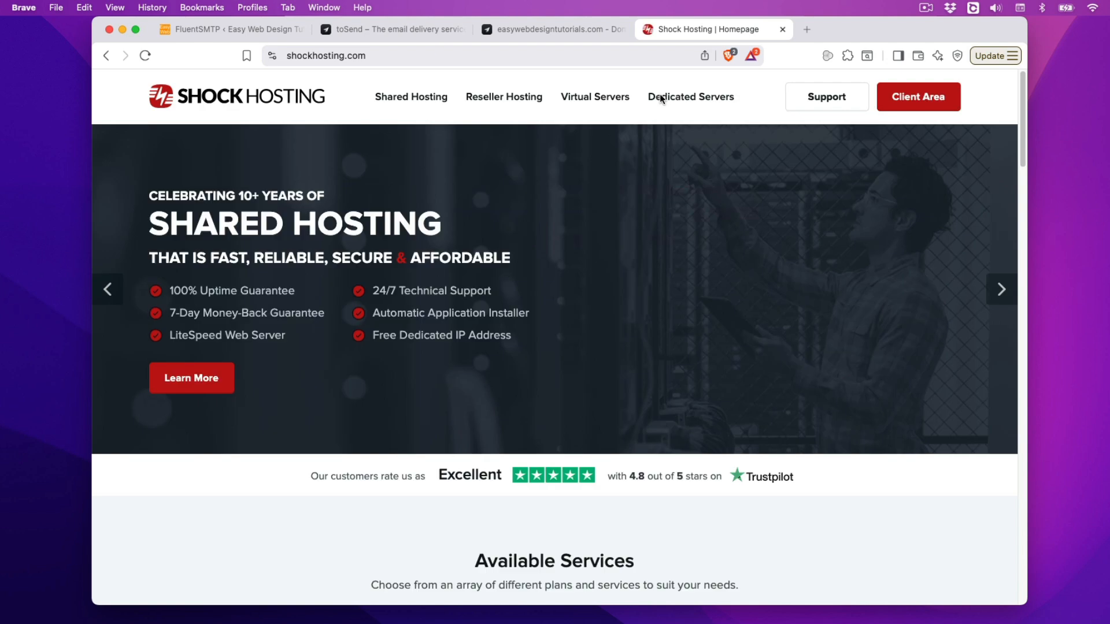
click(912, 97)
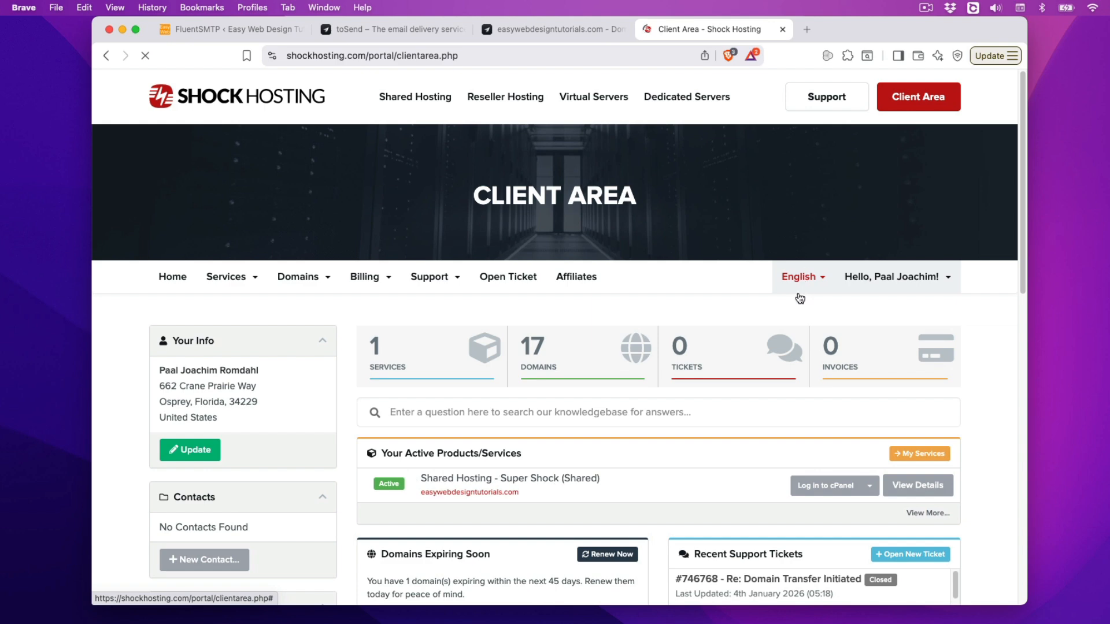
scroll(970, 430, down, 2)
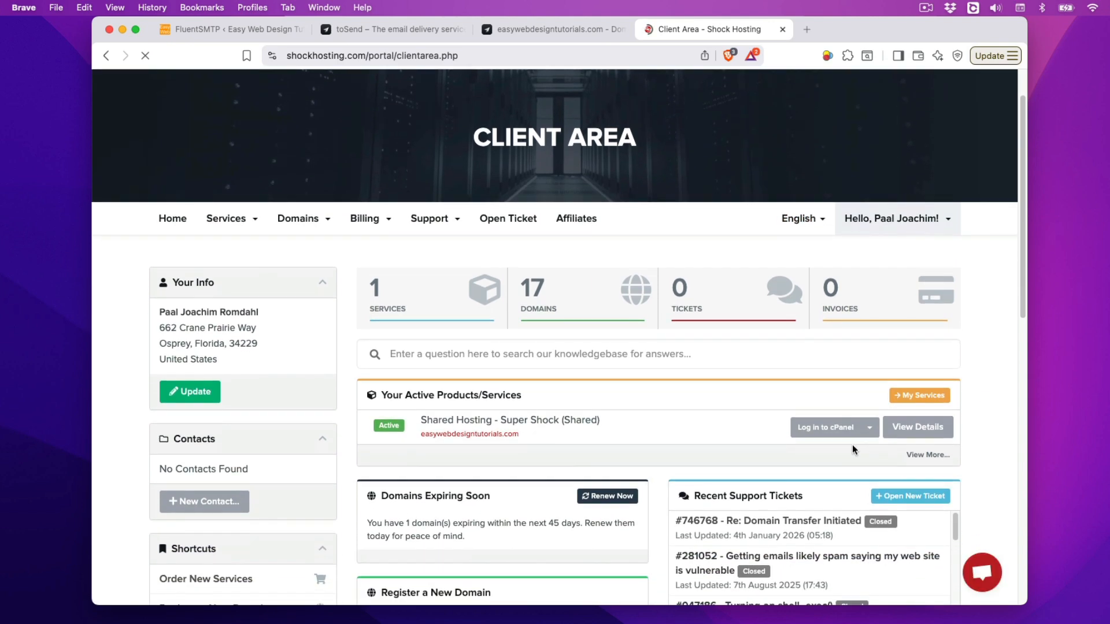
click(827, 428)
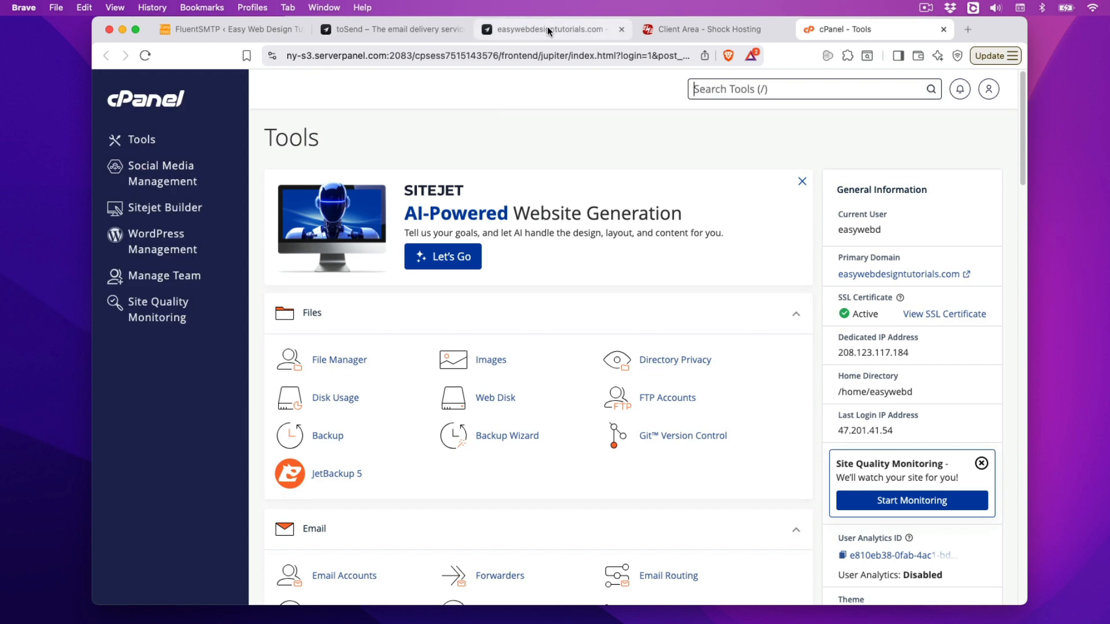
Step: Close the extra toSend homepage tab and copy toSend's DKIM TXT record
click(400, 26)
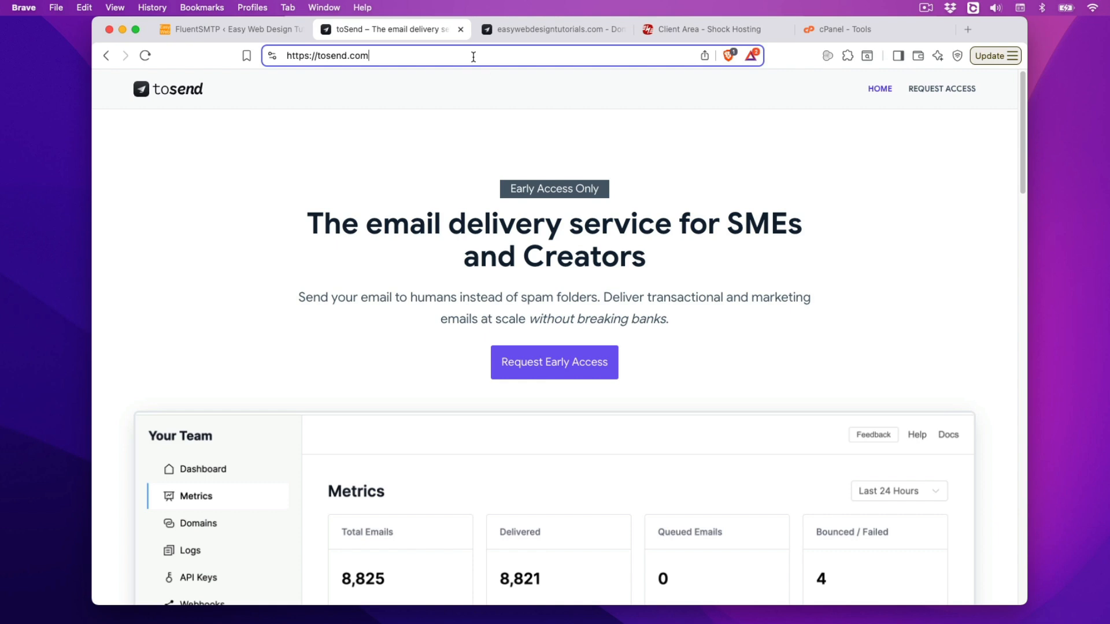
click(461, 29)
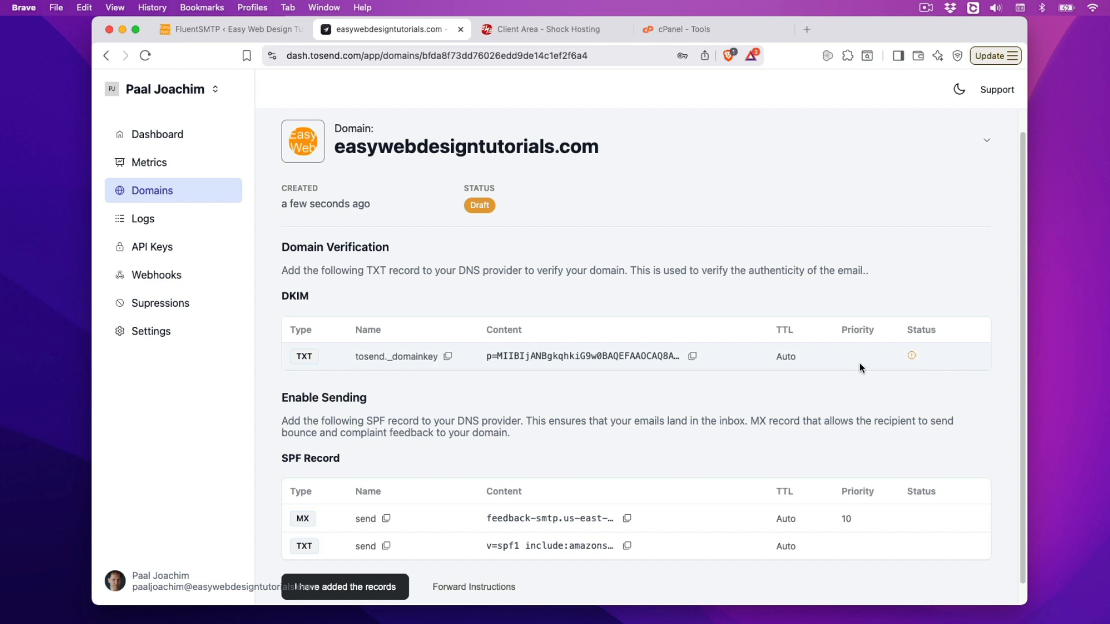
click(688, 356)
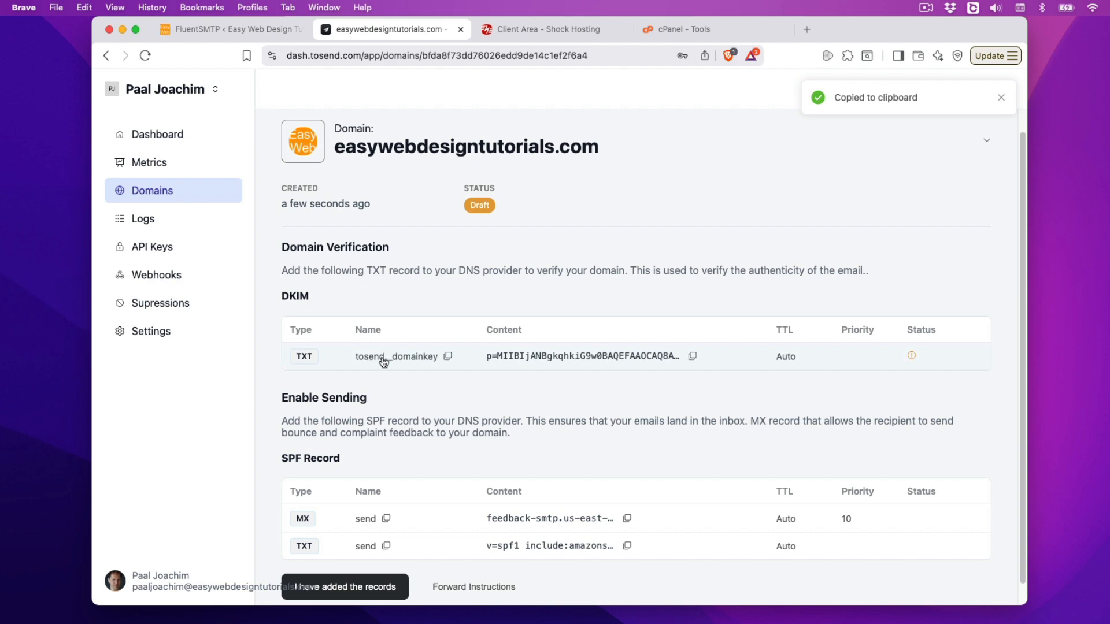
Step: Search cPanel tools for 'dns' and open the Zone Editor
click(717, 32)
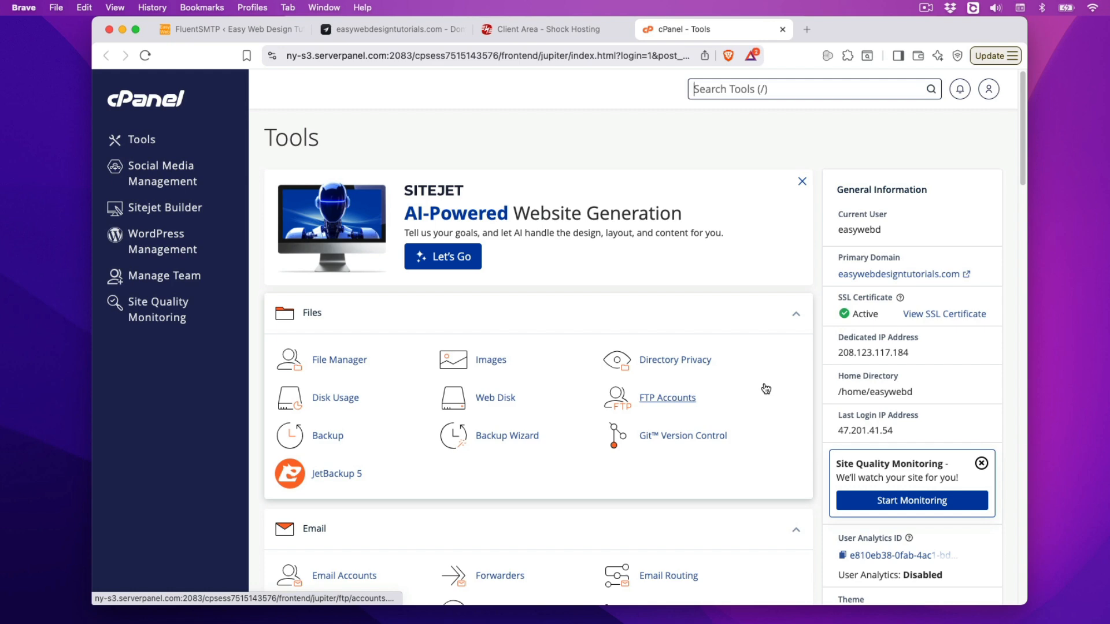
scroll(764, 388, down, 5)
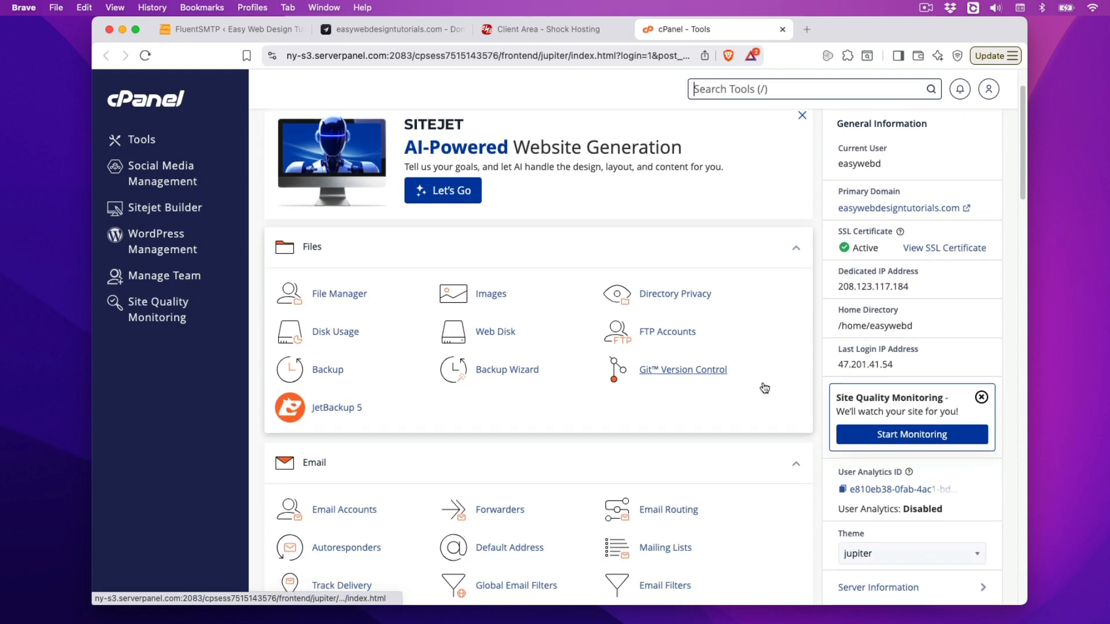
scroll(810, 199, up, 5)
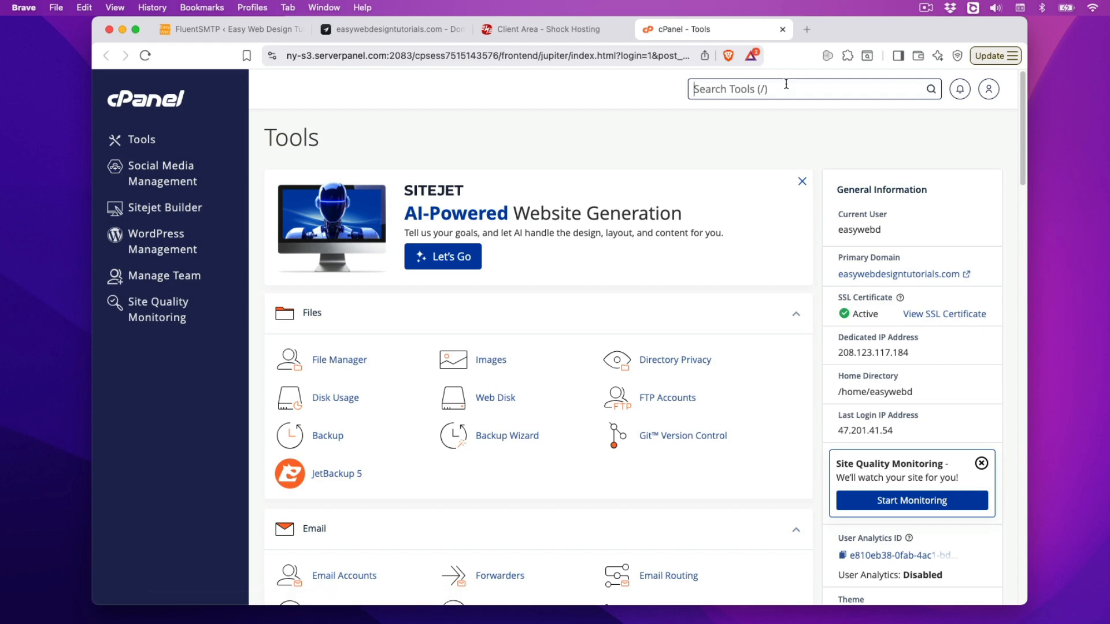
text(dns)
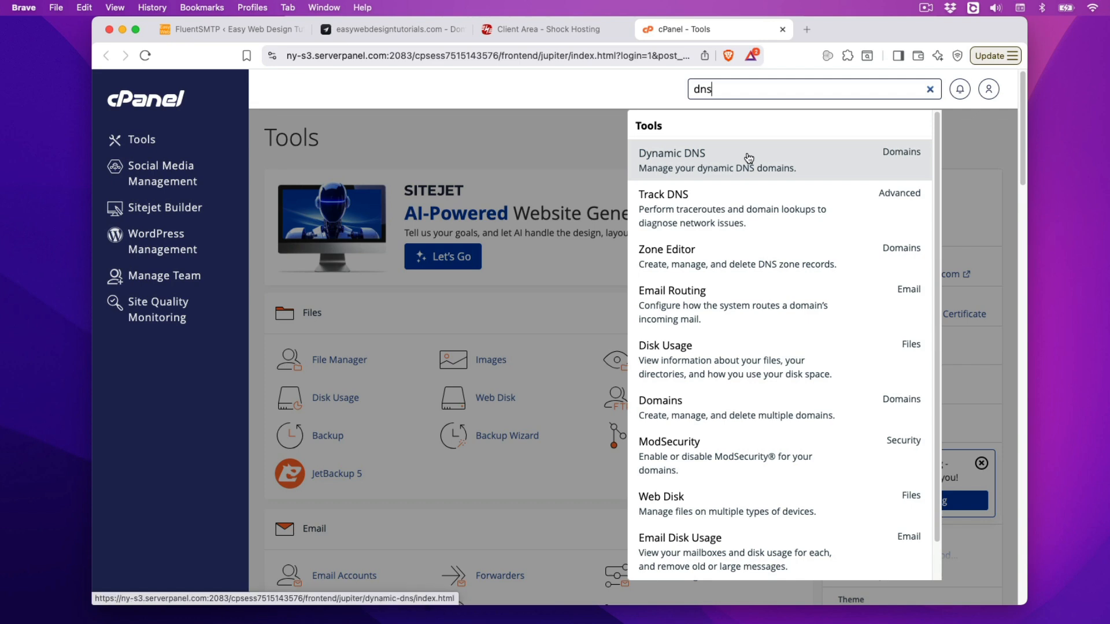
click(744, 258)
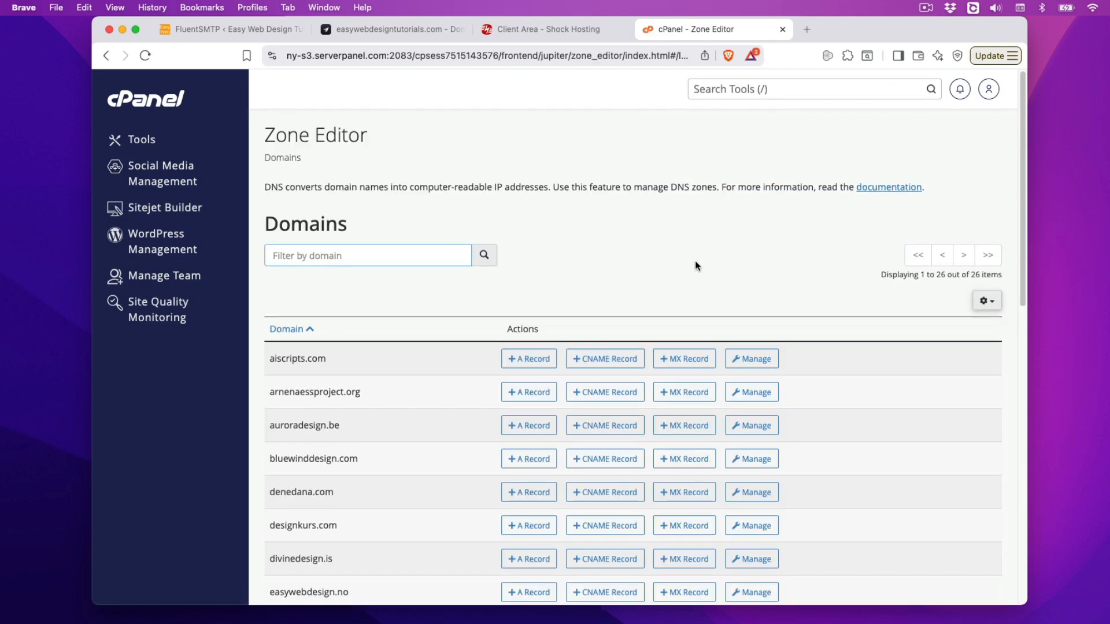
Step: Recheck toSend's DNS records, then manage the easywebdesigntutorials.com zone in Zone Editor
scroll(833, 406, down, 3)
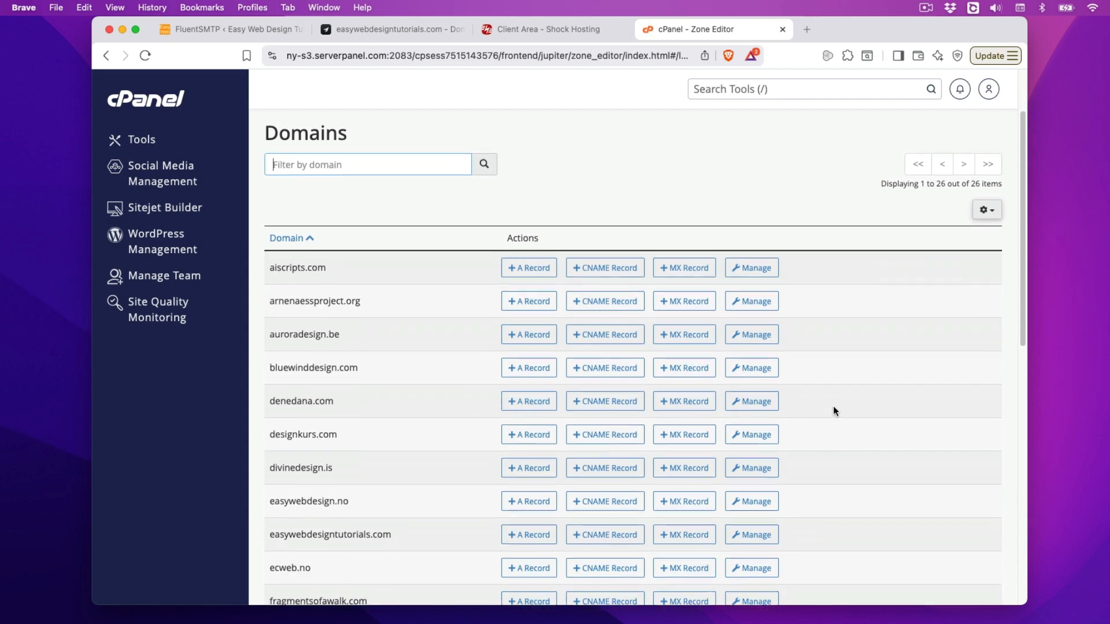
scroll(834, 406, down, 1)
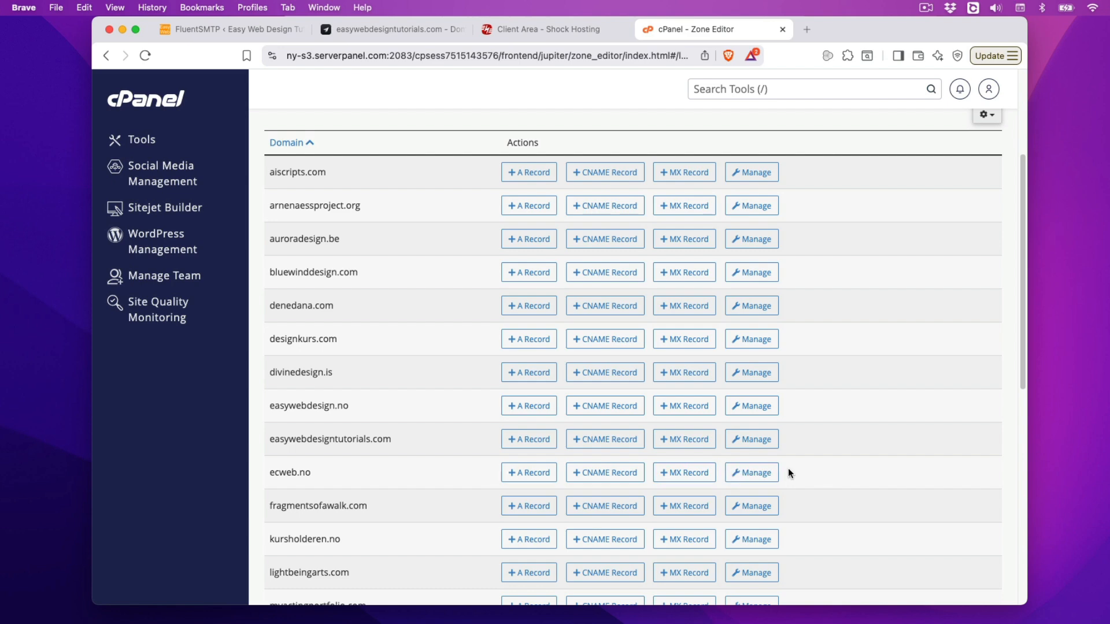
click(380, 26)
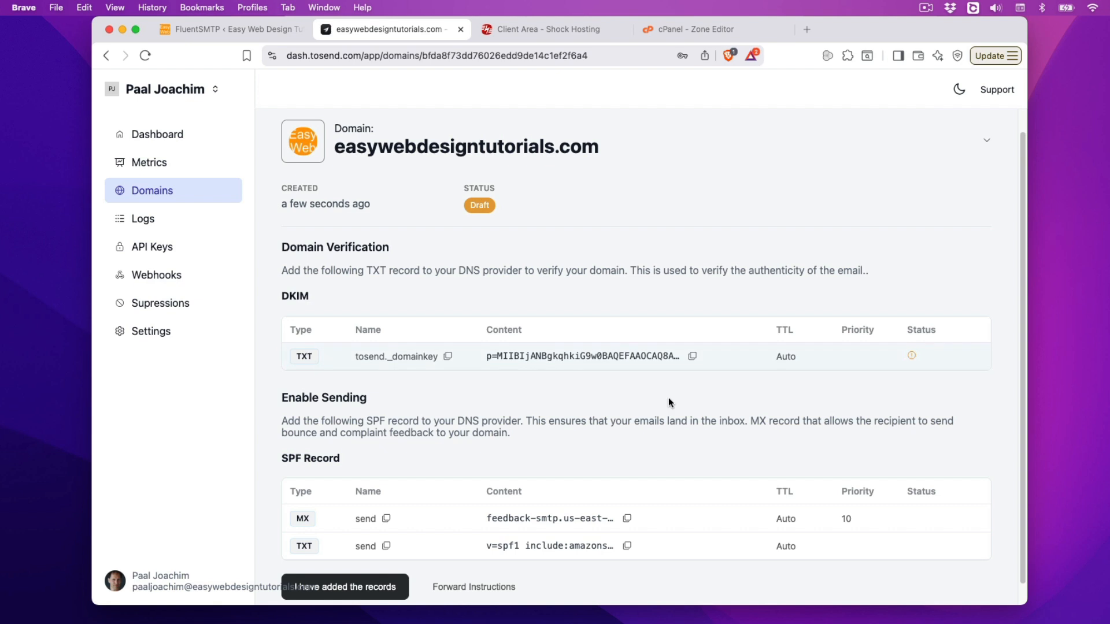
scroll(668, 399, down, 1)
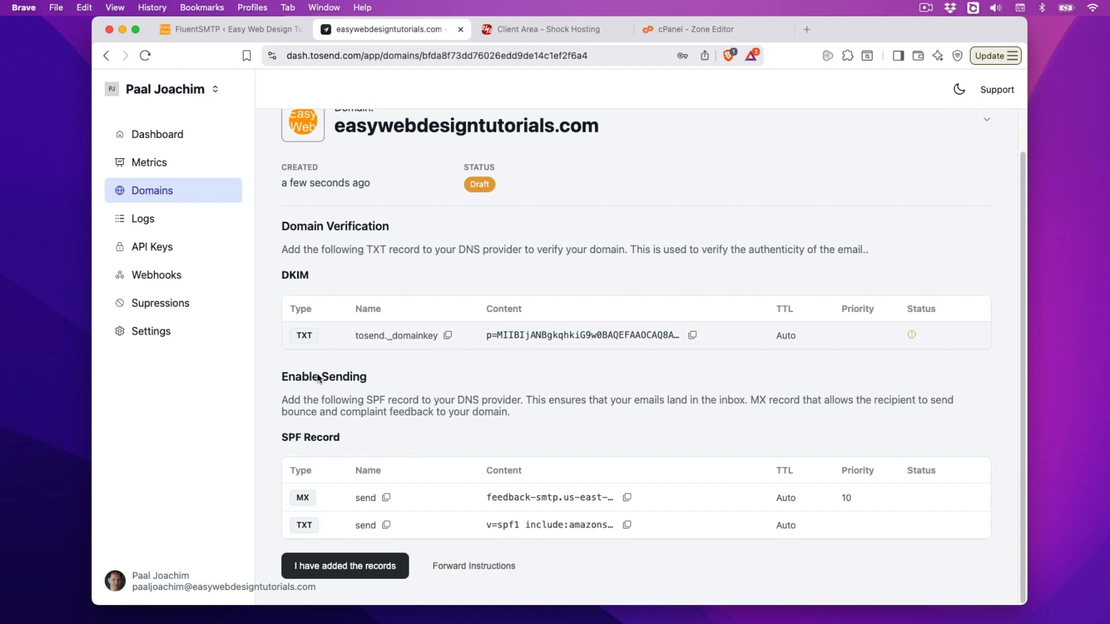
click(692, 36)
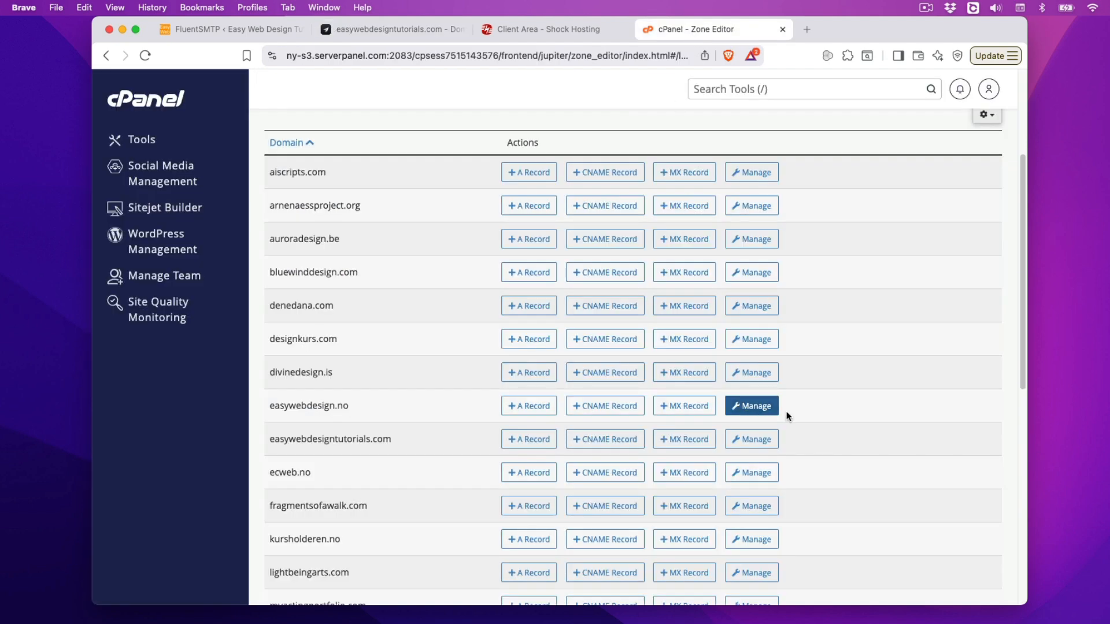
click(771, 440)
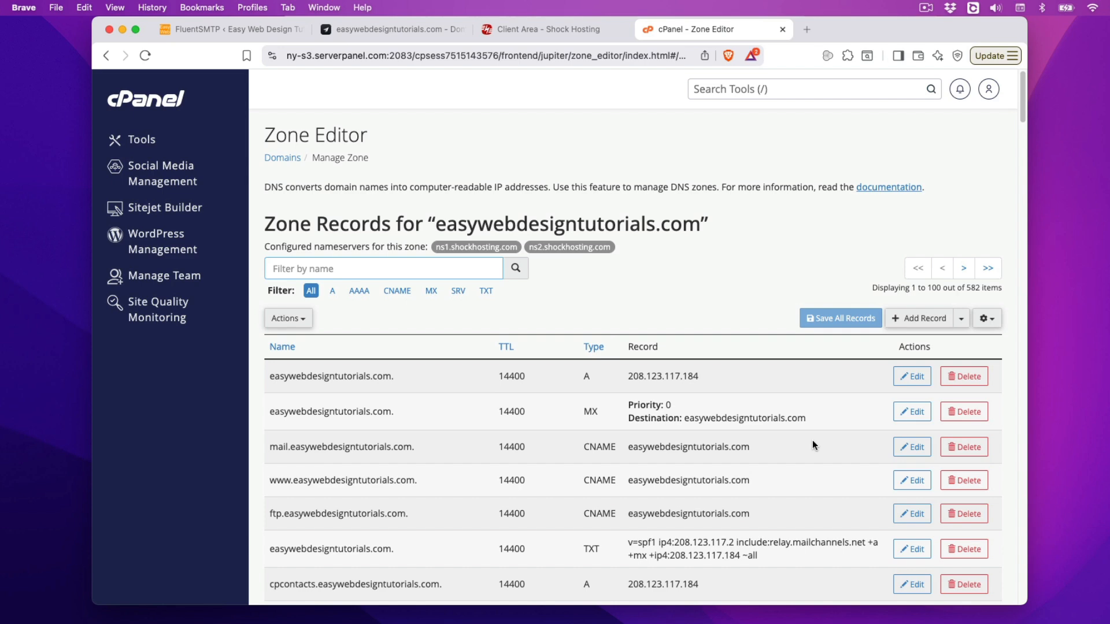
Step: Add a new TXT record row to the zone and copy toSend's DKIM record name
scroll(812, 445, down, 1)
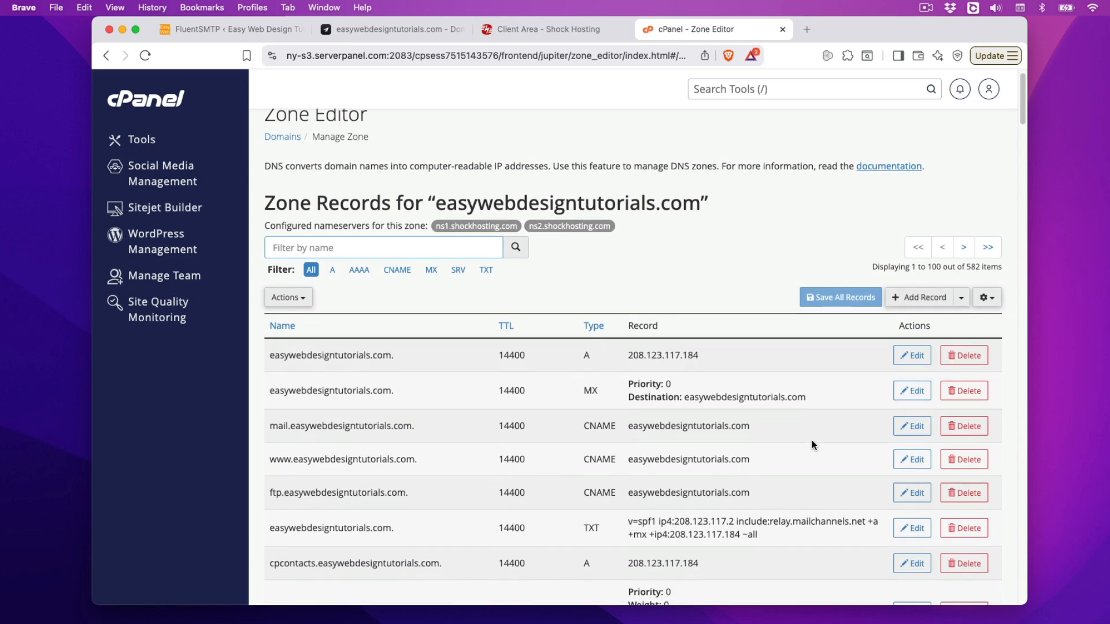
scroll(812, 439, down, 1)
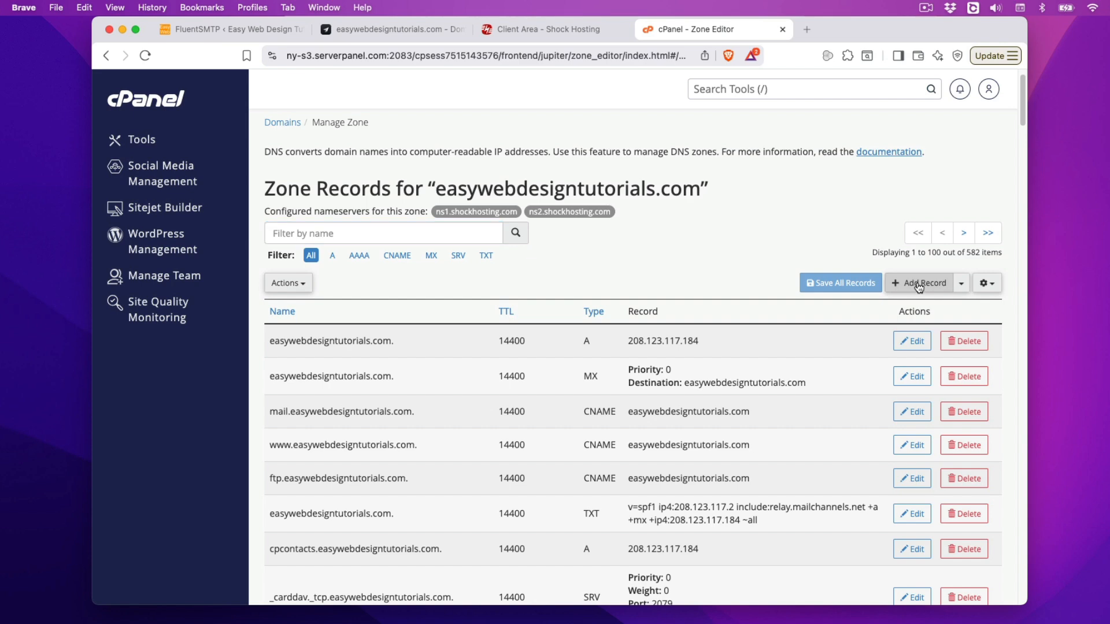
click(919, 284)
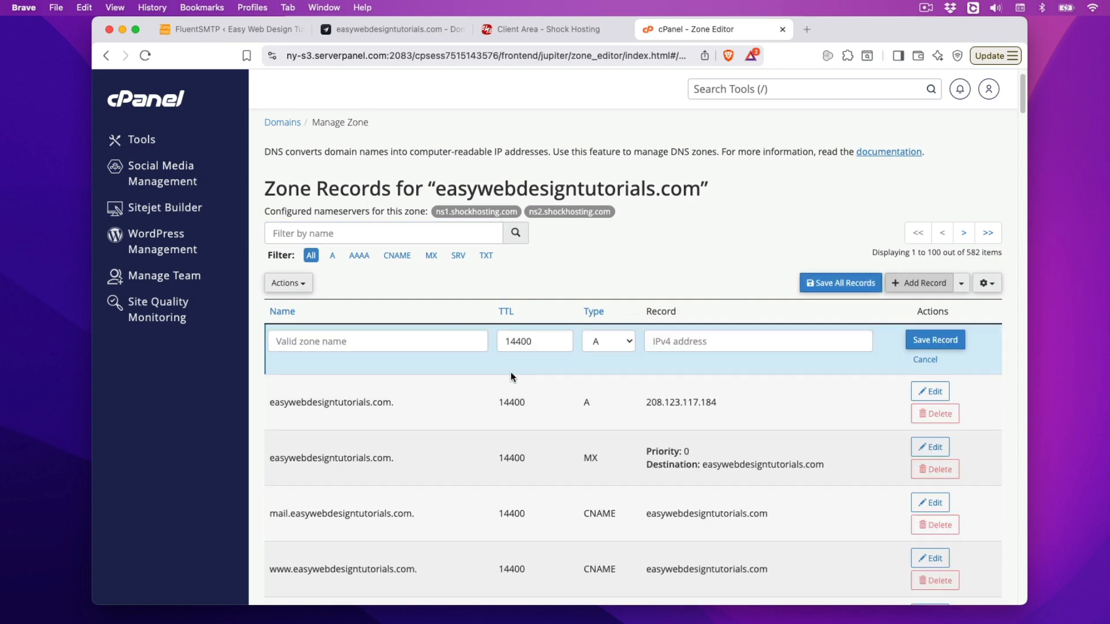
click(628, 342)
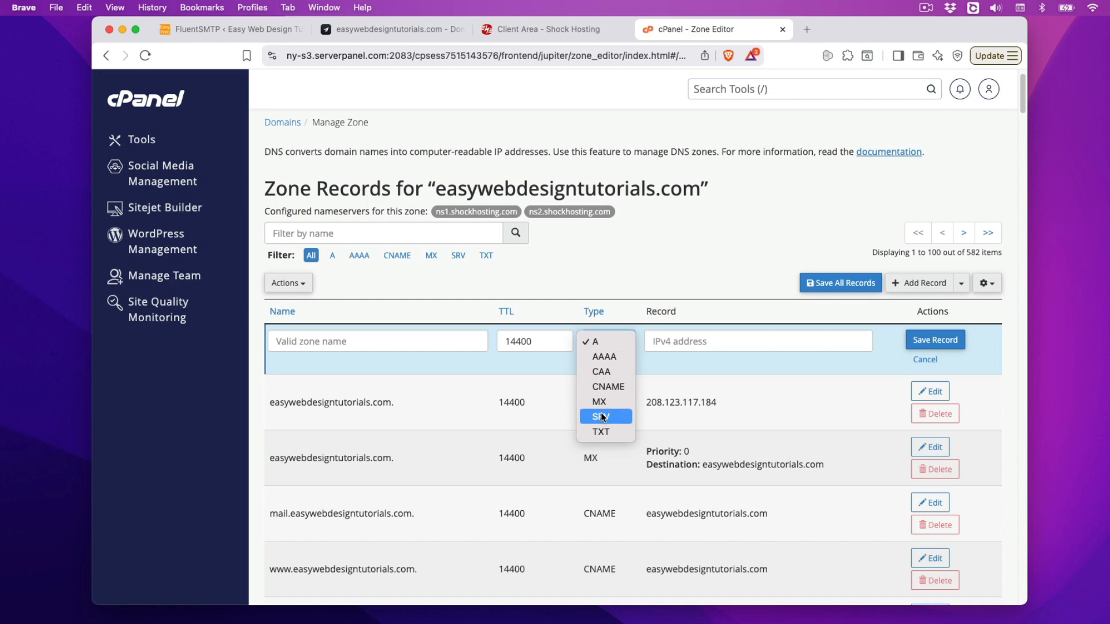
click(608, 432)
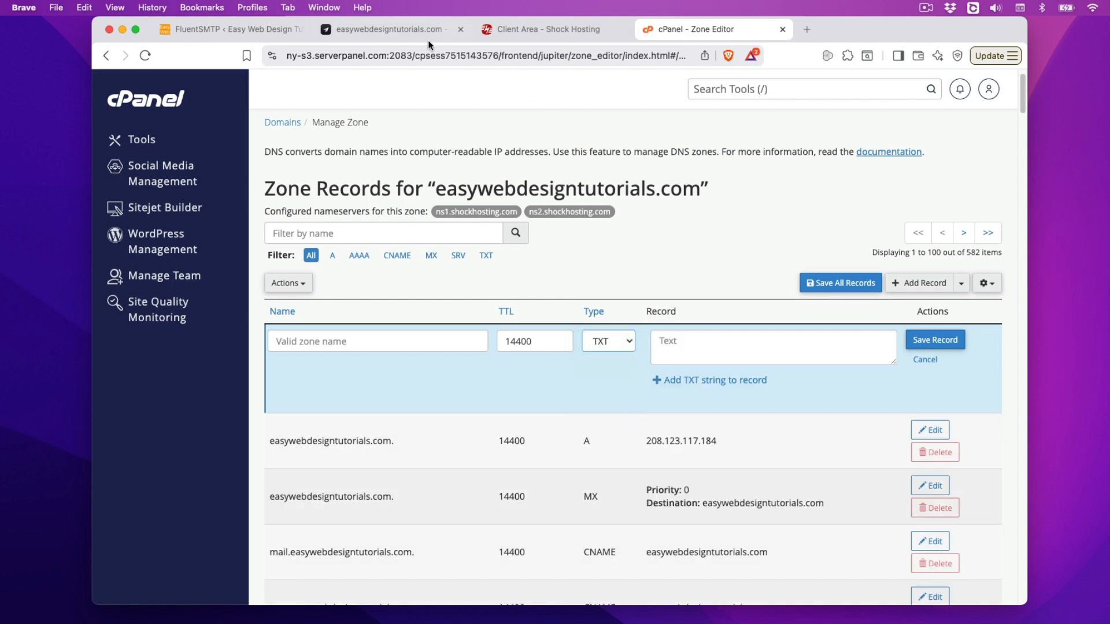
click(383, 30)
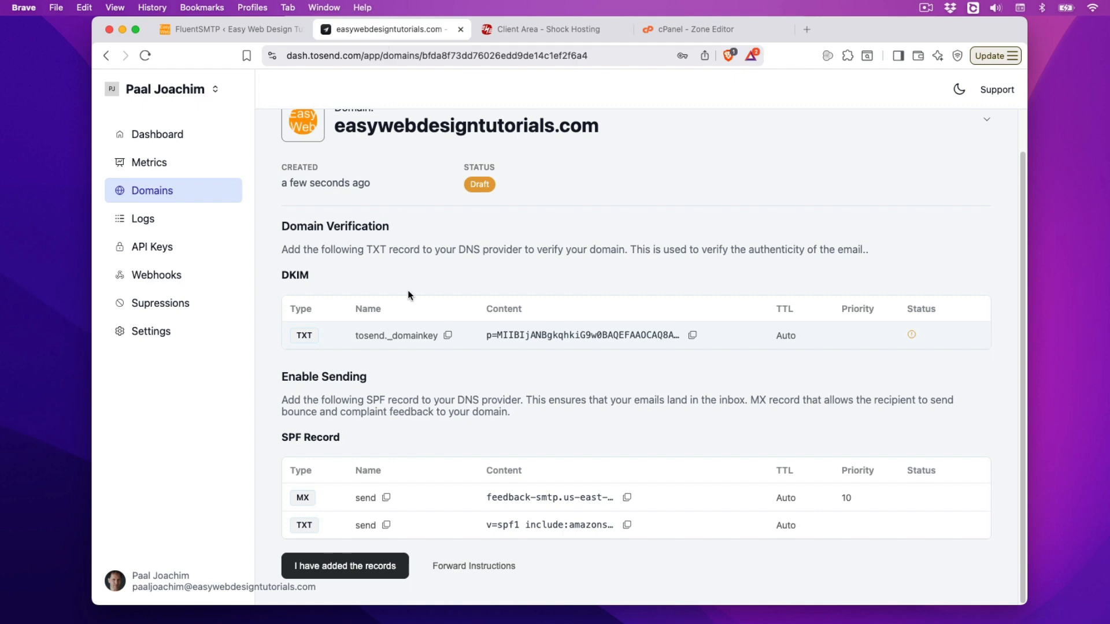
click(447, 336)
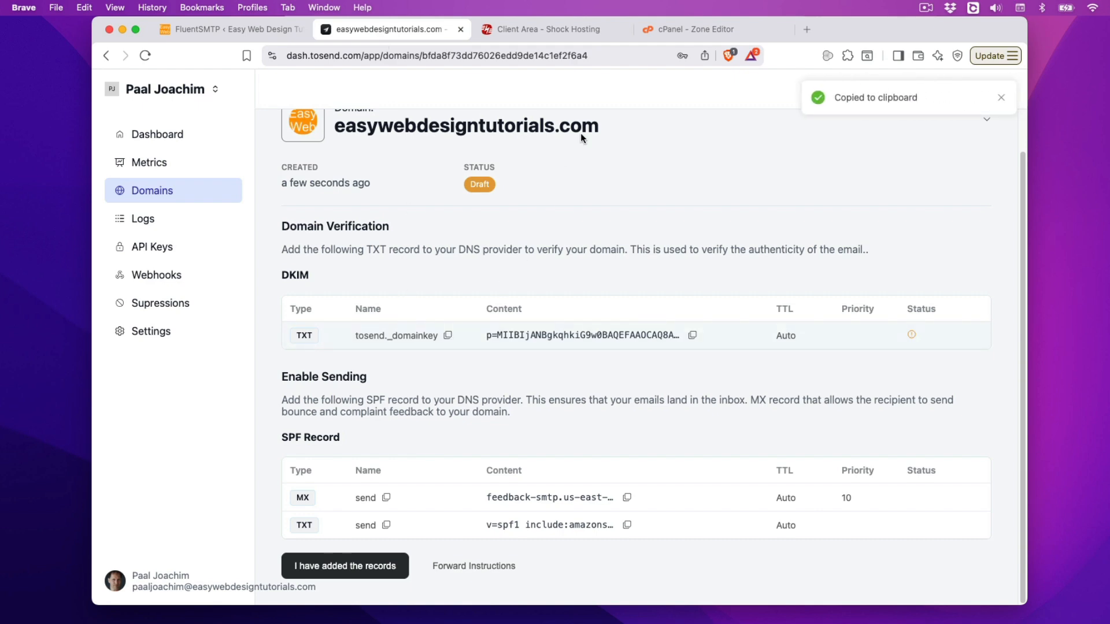
click(666, 30)
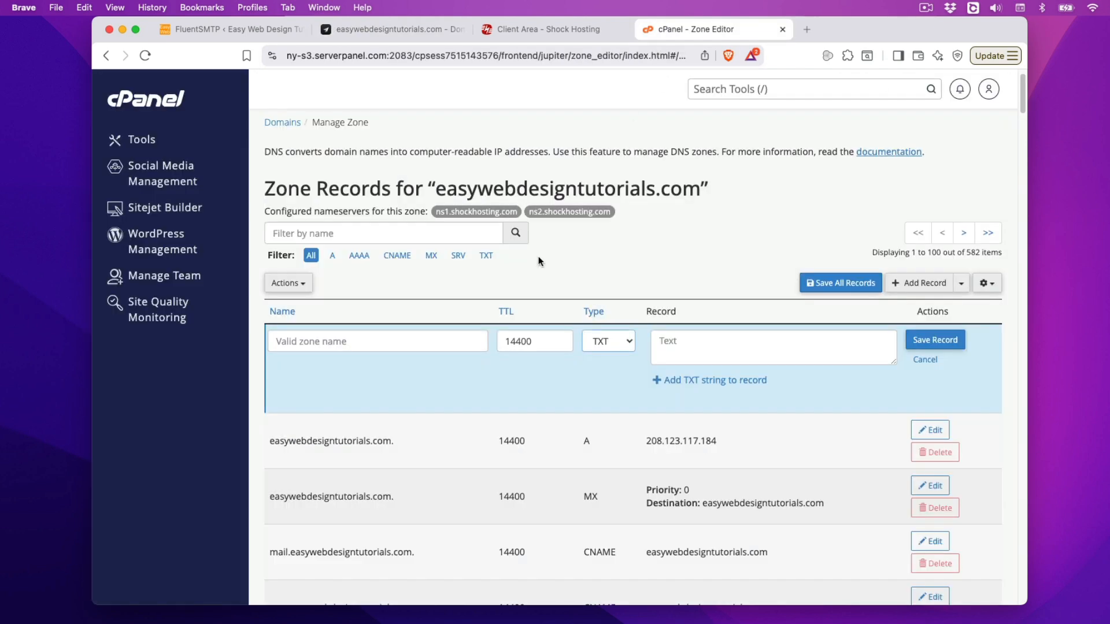
Step: Save a TXT record named tosend._domainkey containing toSend's DKIM key
click(339, 345)
key(cmd+v)
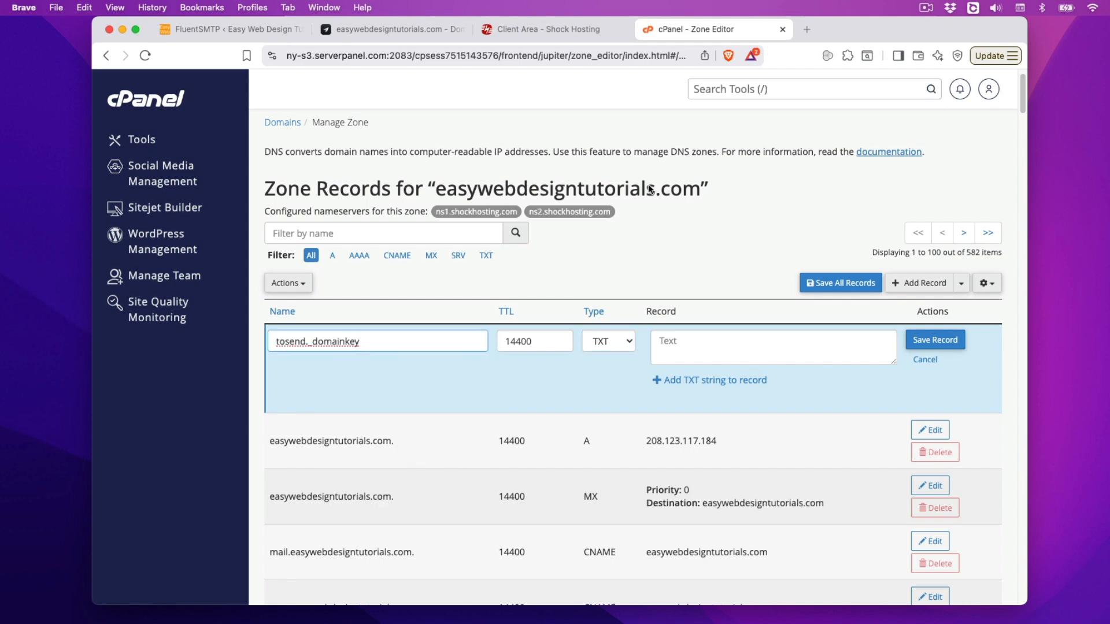
click(393, 29)
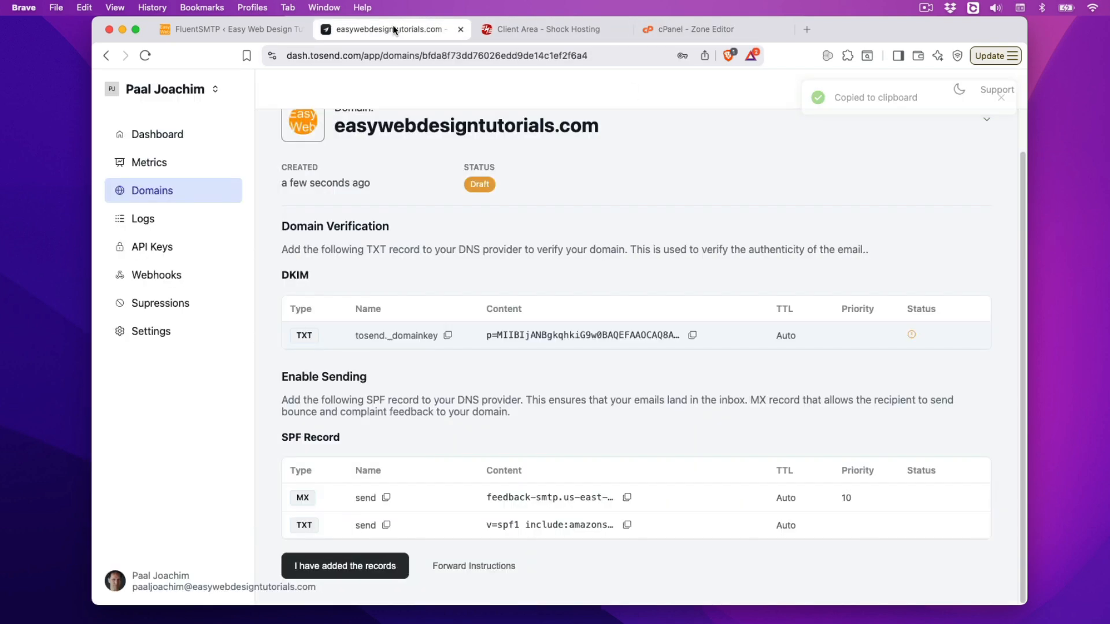
click(693, 336)
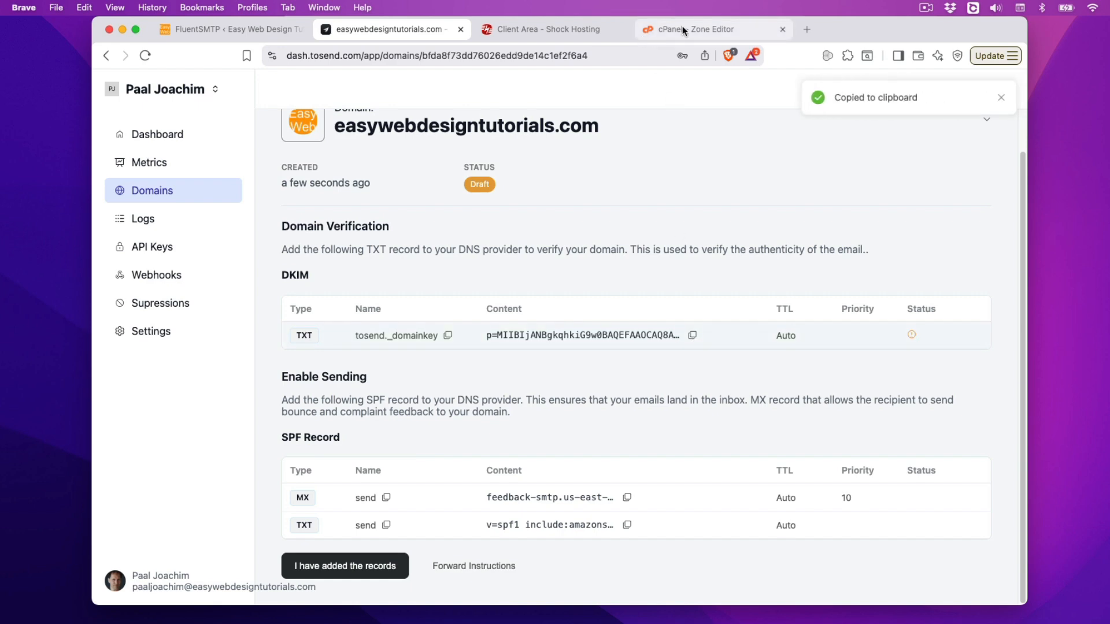
click(682, 27)
click(715, 343)
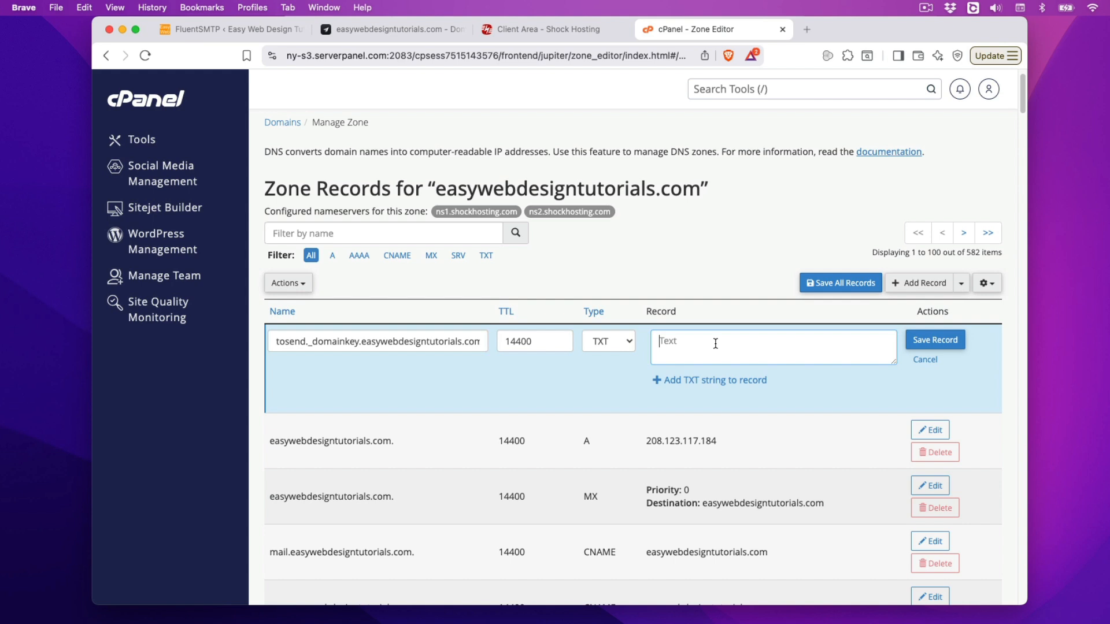
key(super+v)
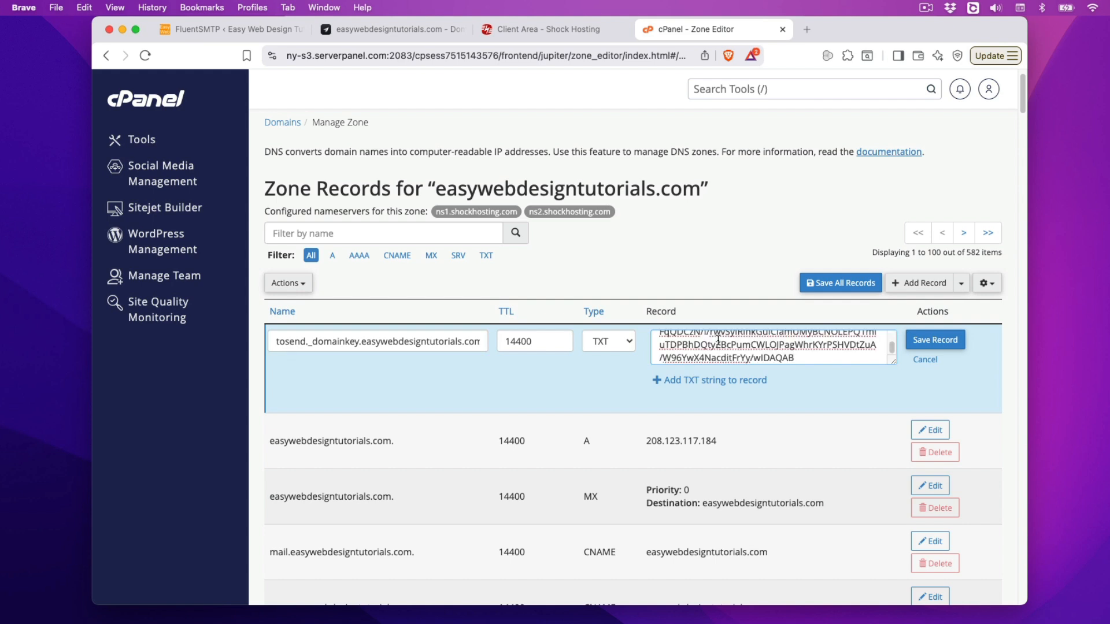
click(952, 343)
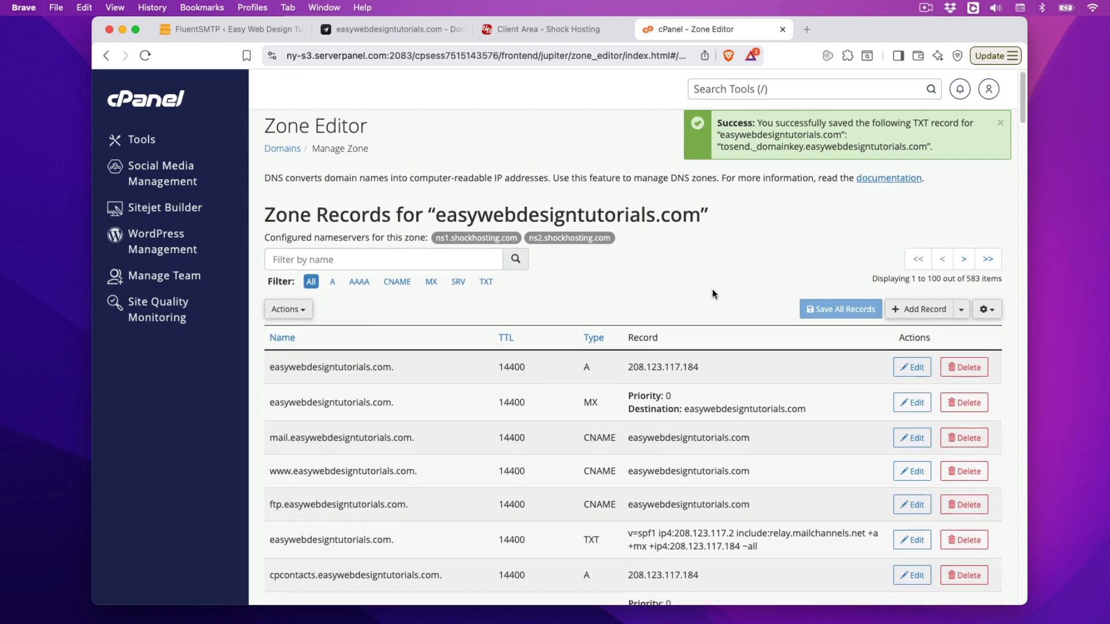
Step: Filter the zone to TXT records to confirm the new entry, then return to toSend
scroll(658, 429, down, 3)
scroll(657, 429, down, 10)
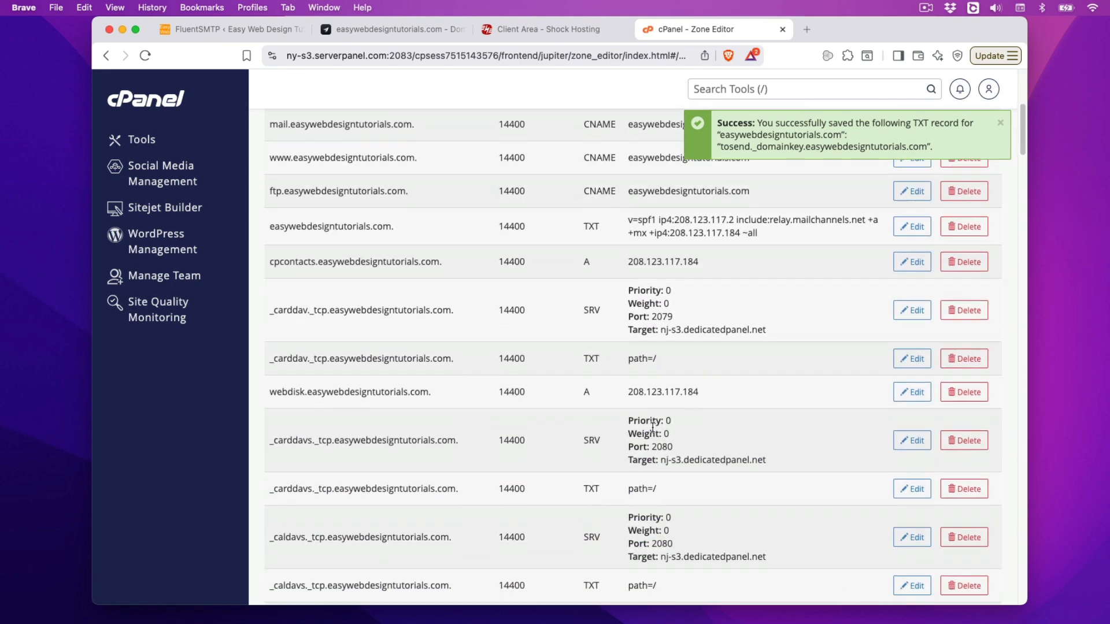
scroll(648, 426, down, 7)
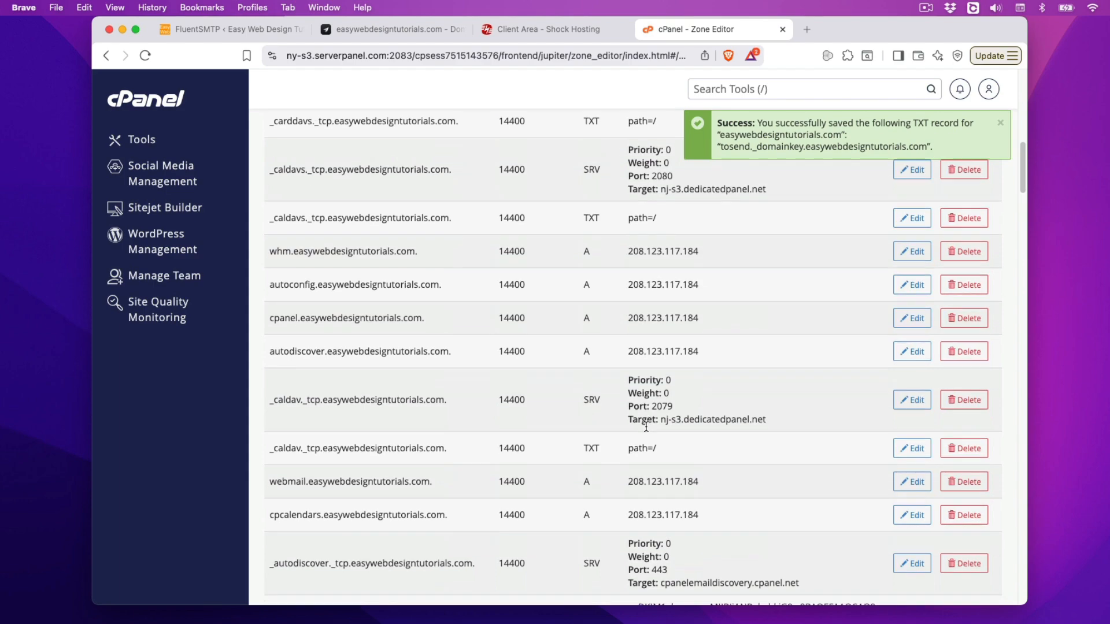
scroll(645, 426, down, 11)
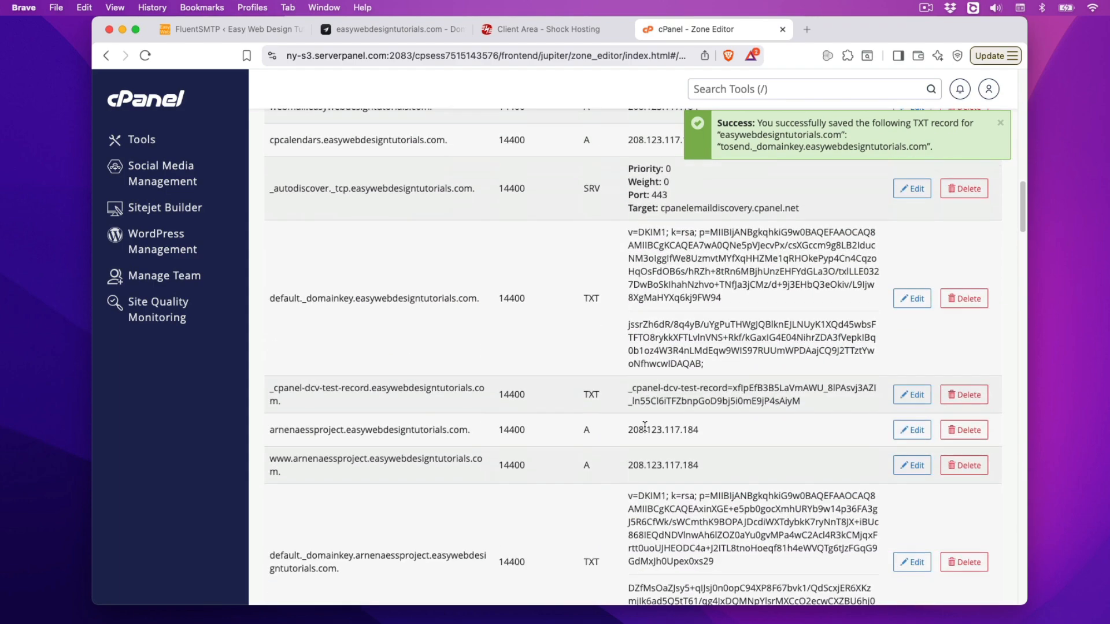
scroll(644, 431, down, 10)
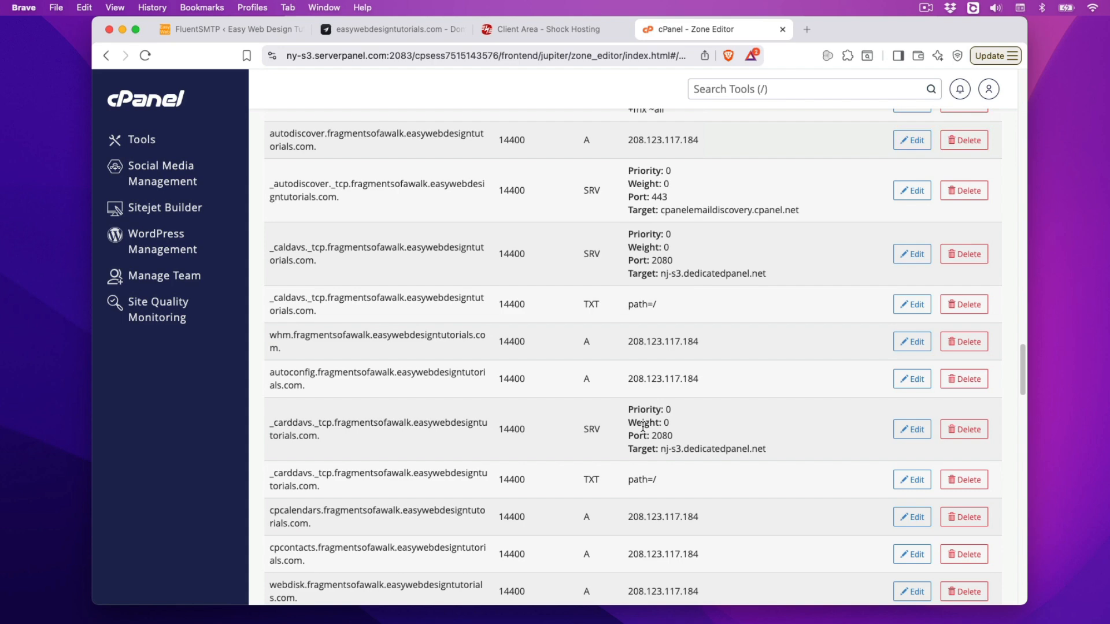
scroll(643, 426, up, 20)
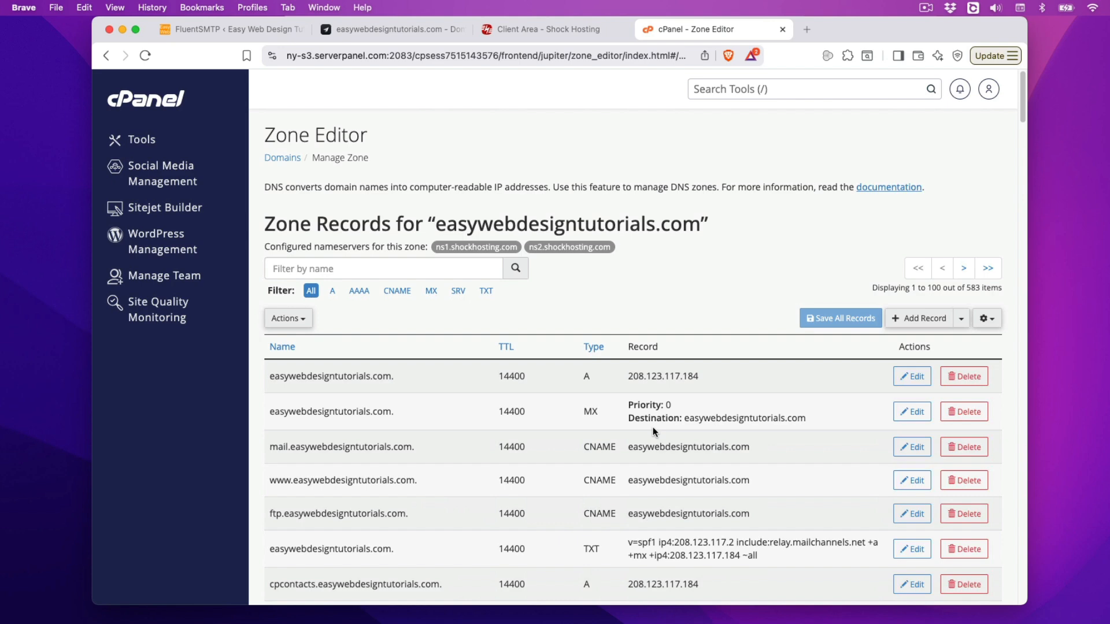
click(349, 267)
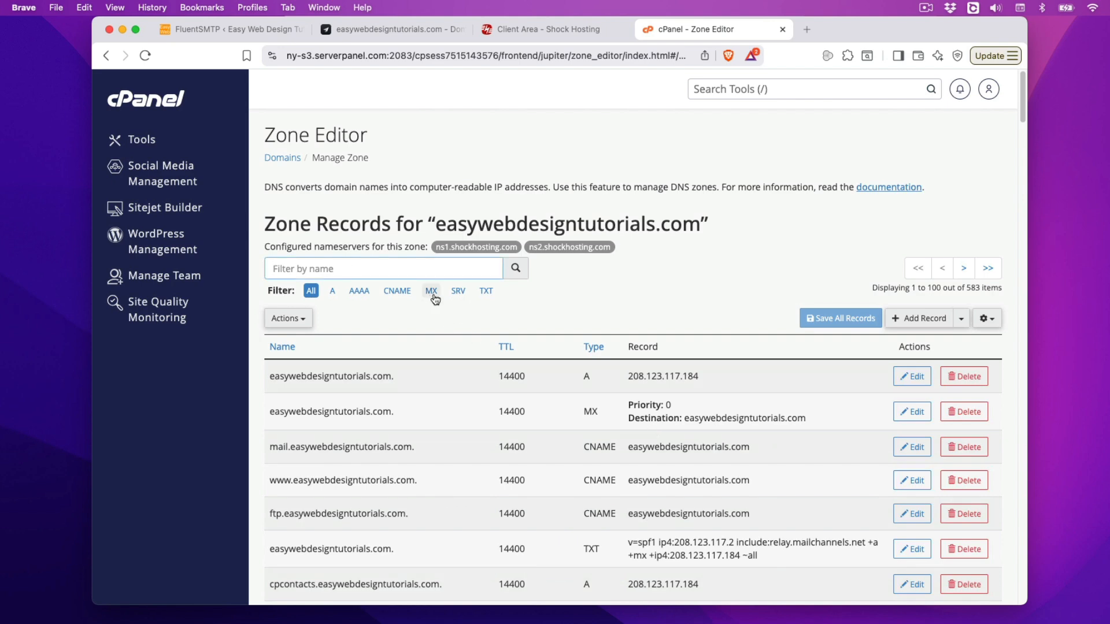
click(485, 291)
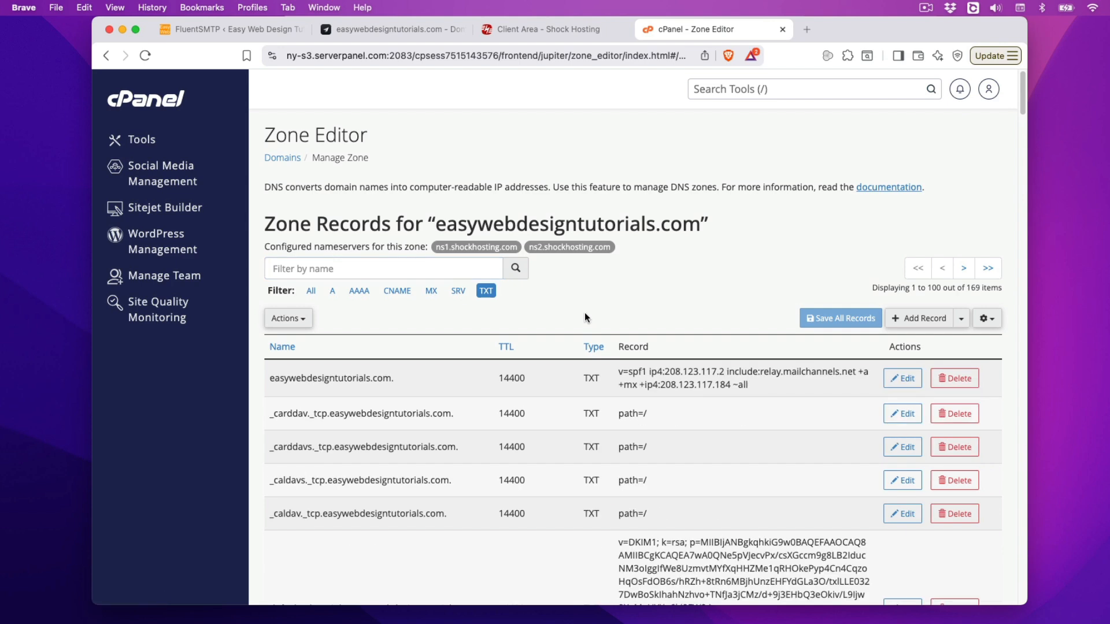
scroll(585, 317, down, 3)
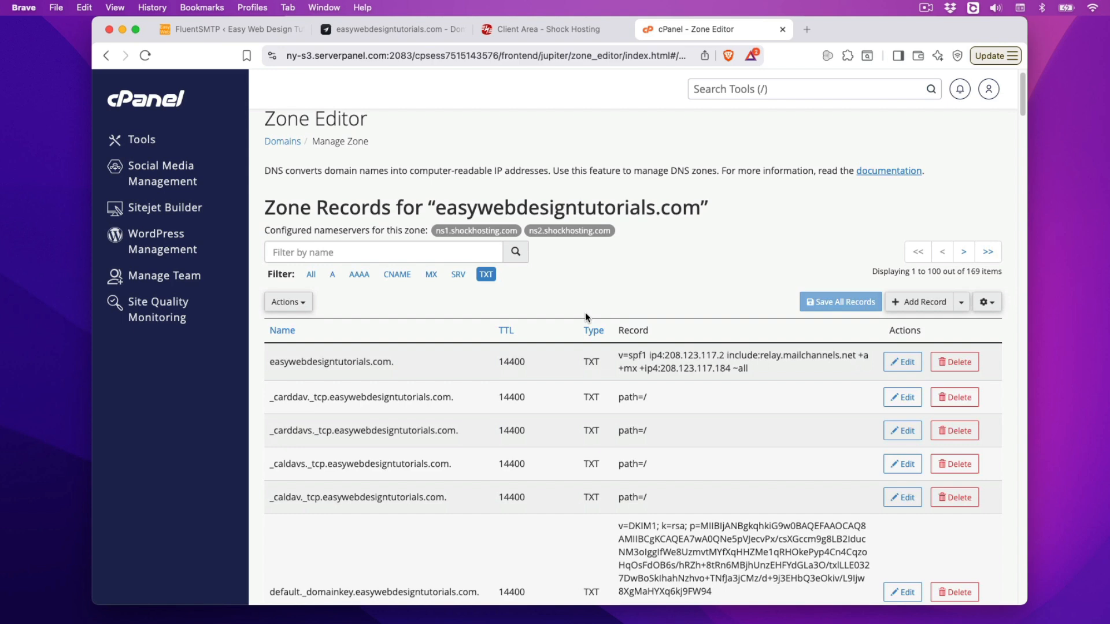
scroll(584, 317, down, 10)
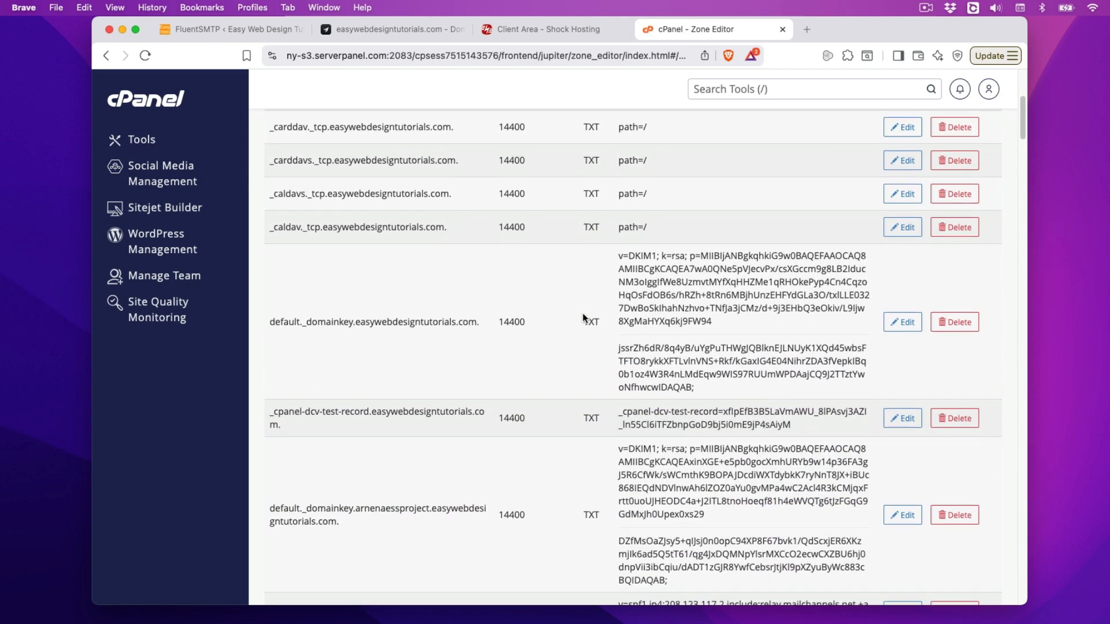
scroll(584, 318, down, 7)
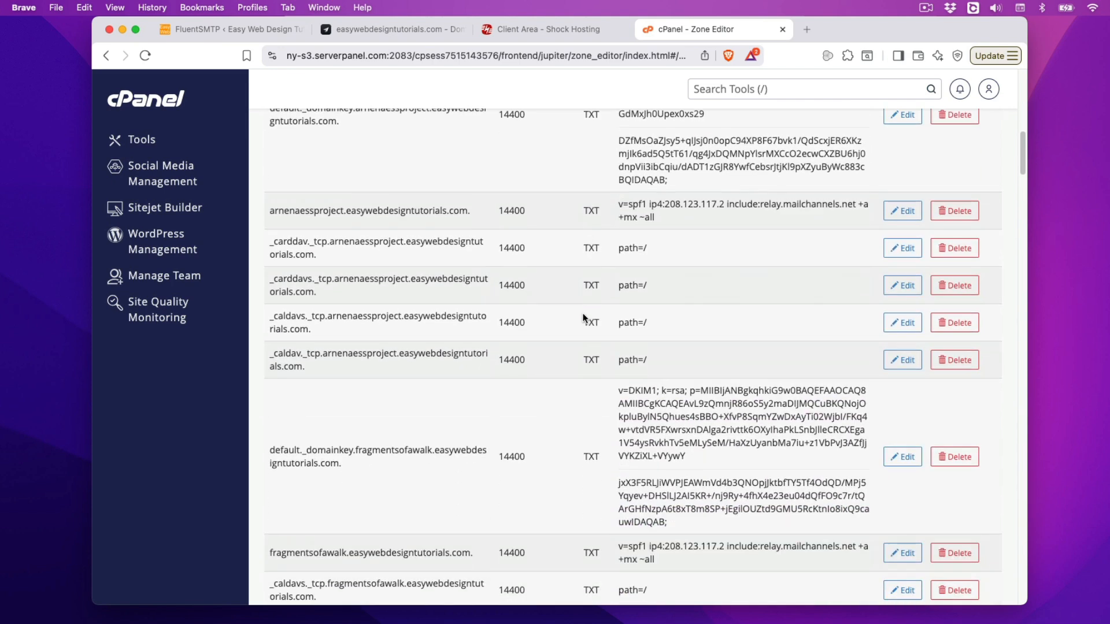
scroll(584, 318, up, 20)
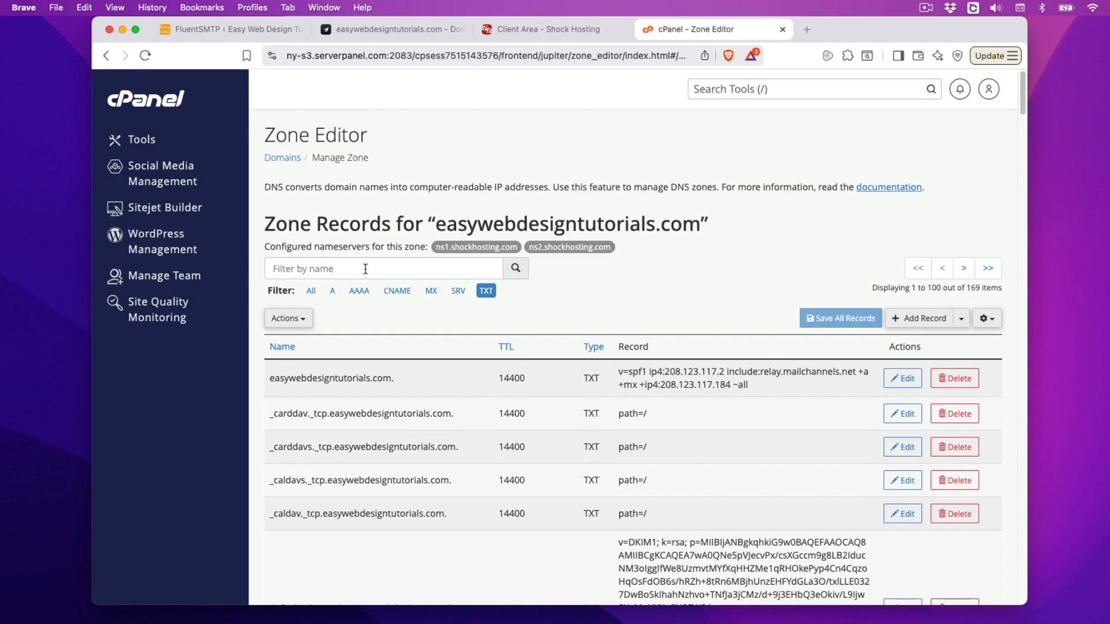
click(376, 30)
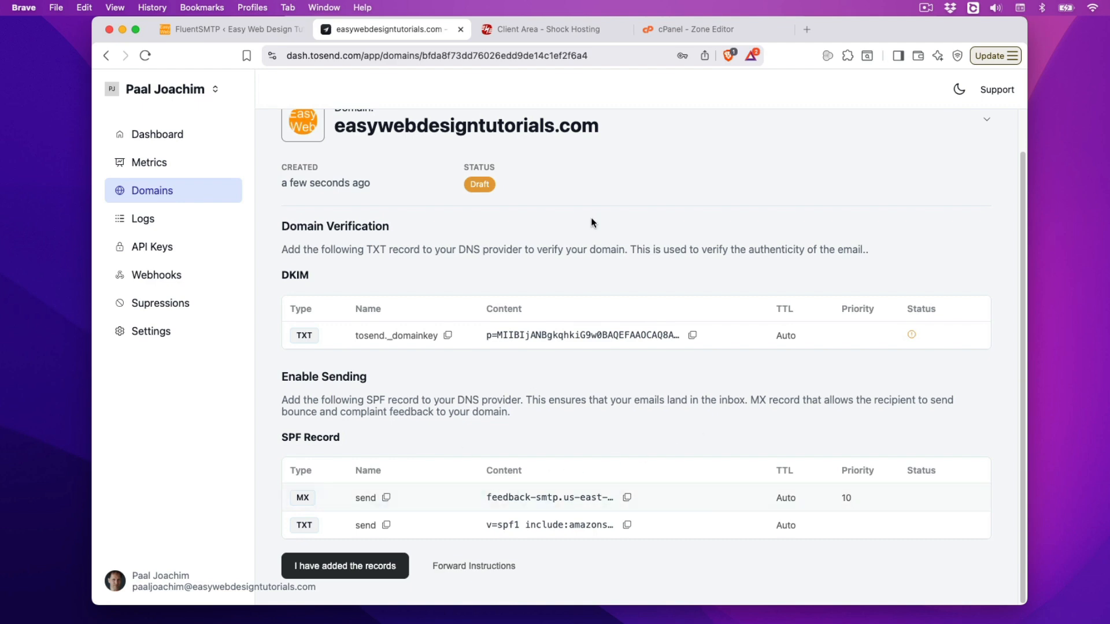
Step: Start a new MX record in cPanel named 'send' for easywebdesigntutorials.com
click(698, 29)
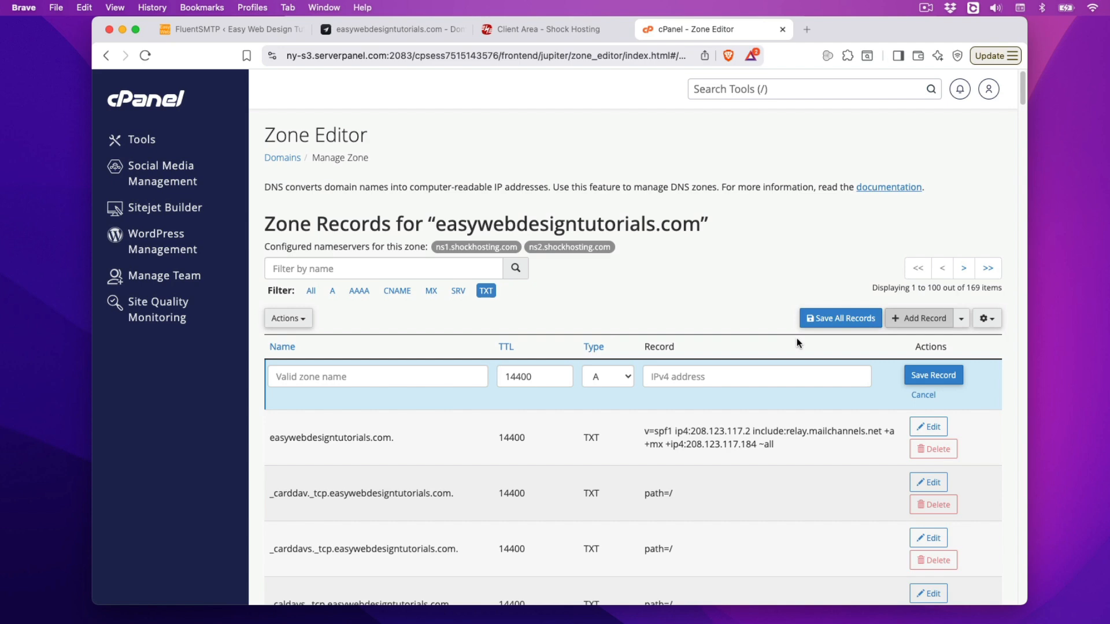
click(628, 380)
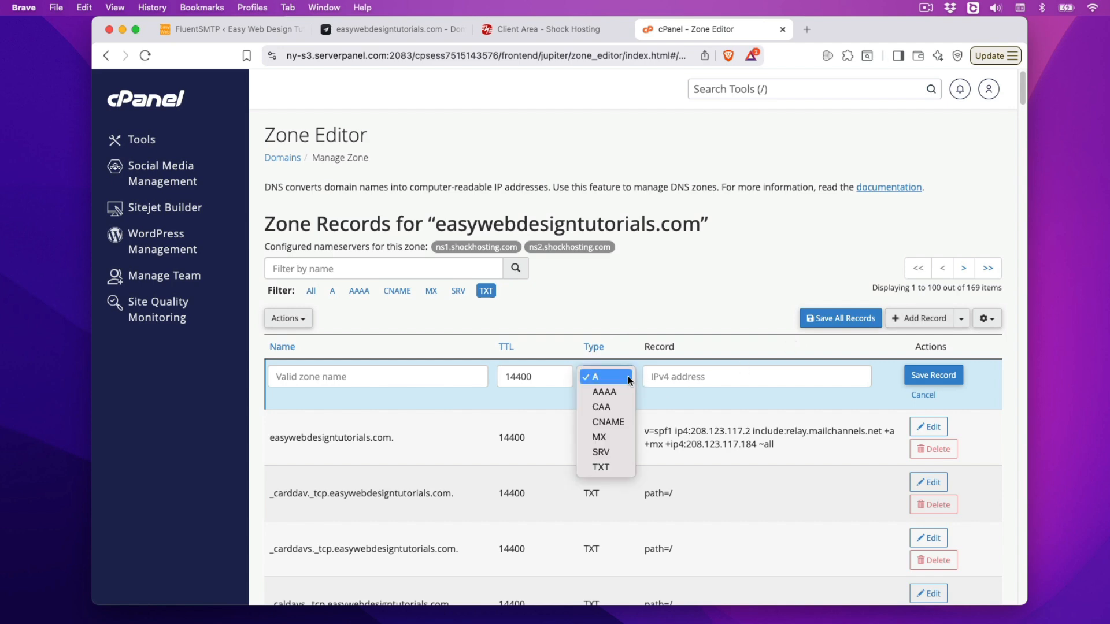
click(614, 435)
click(382, 28)
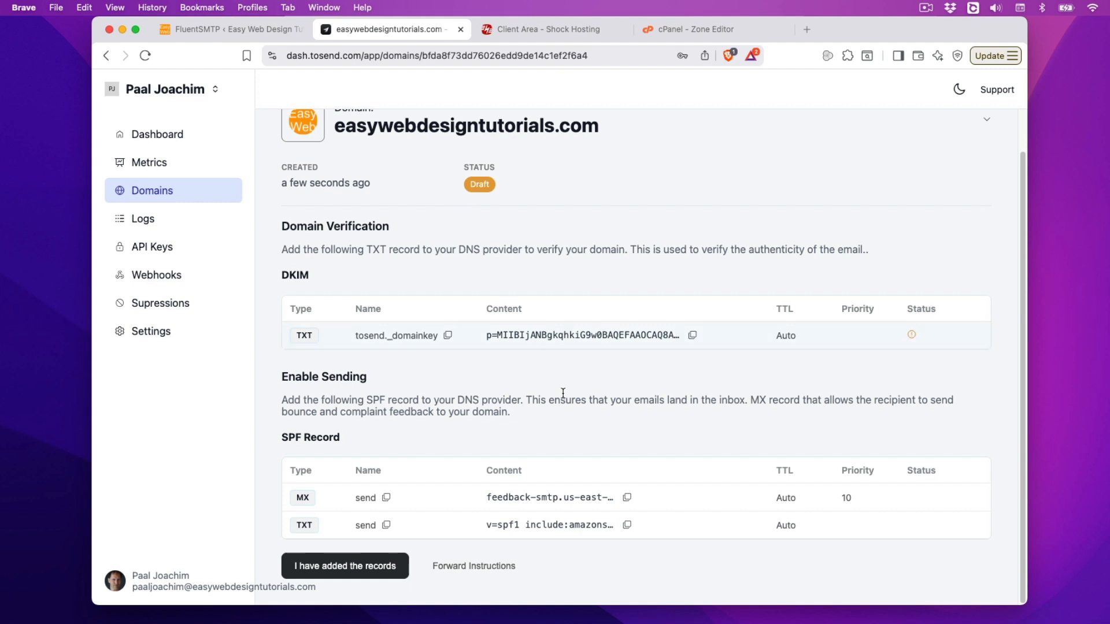
click(386, 498)
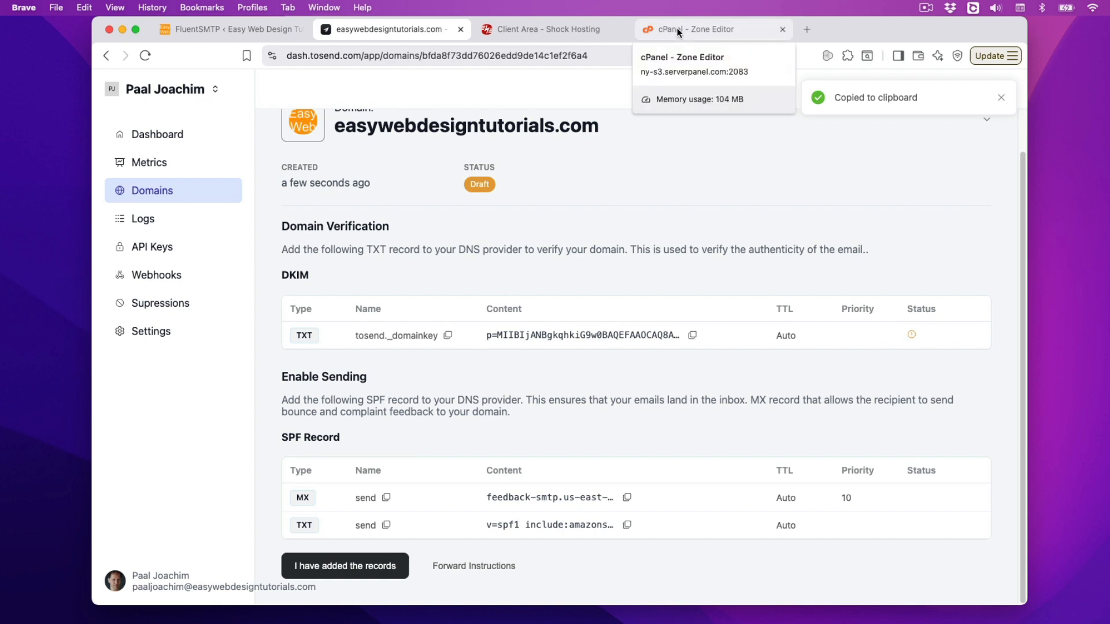
click(678, 28)
click(308, 381)
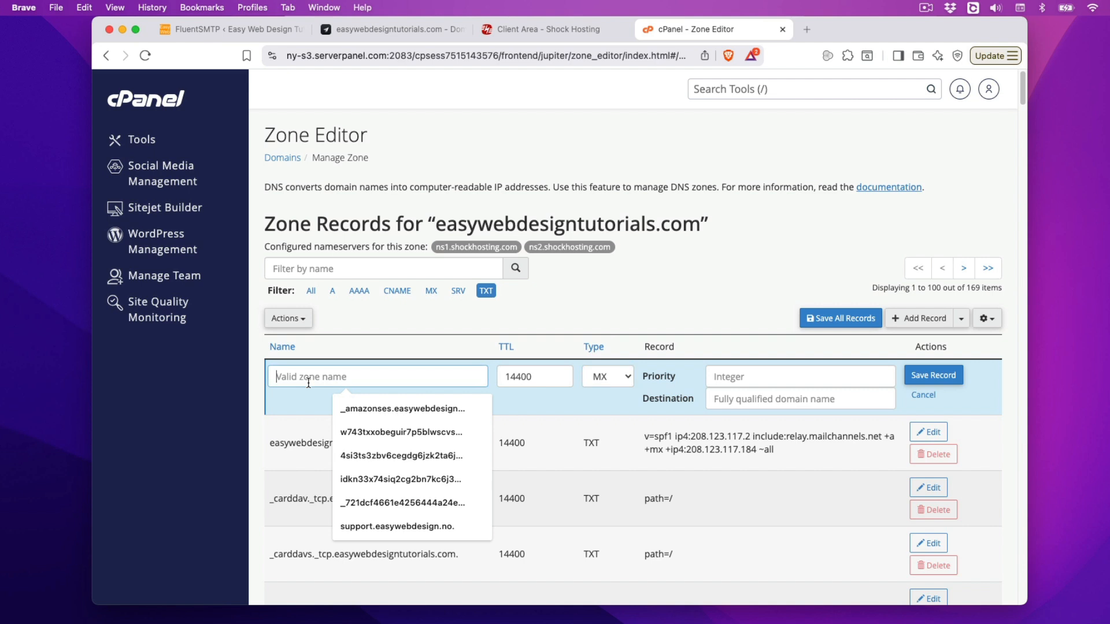
text(send)
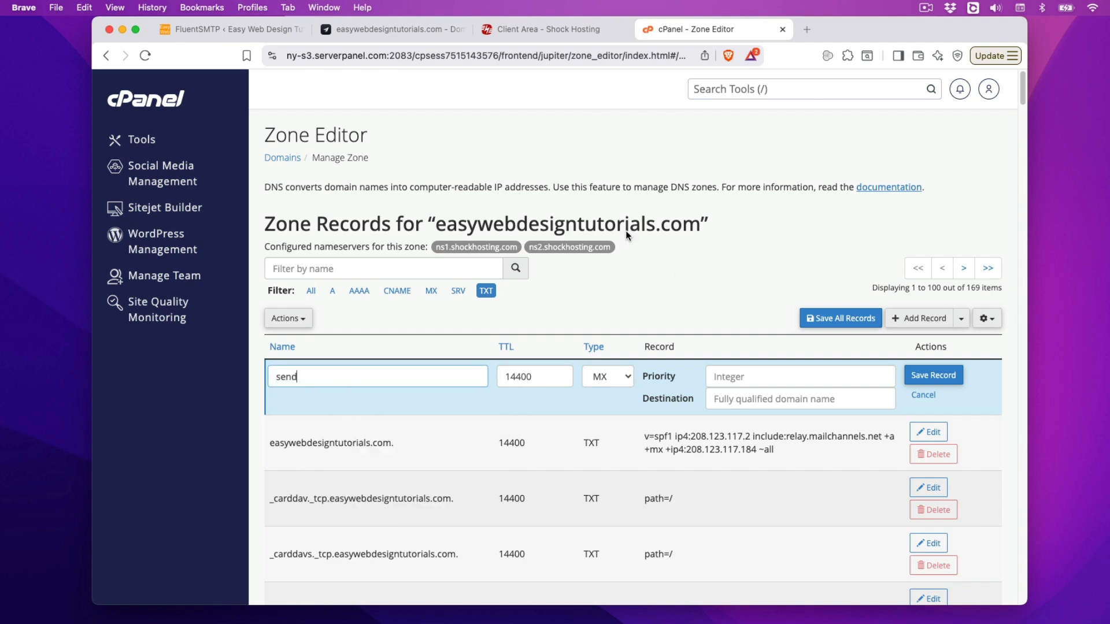
Step: Copy toSend's MX destination value for the new record
click(441, 32)
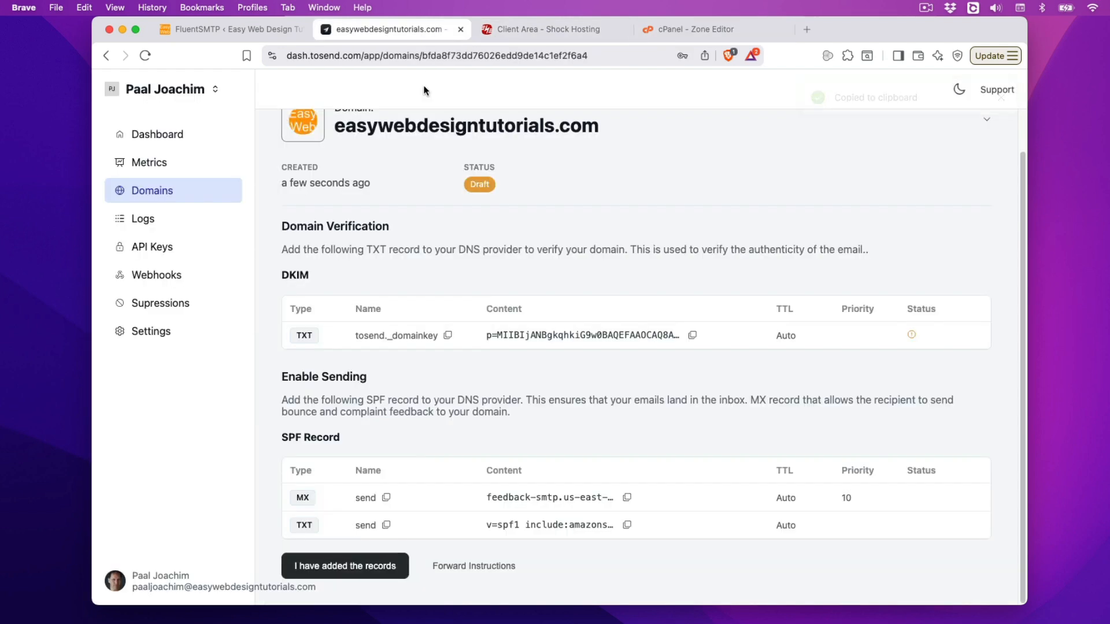
click(627, 497)
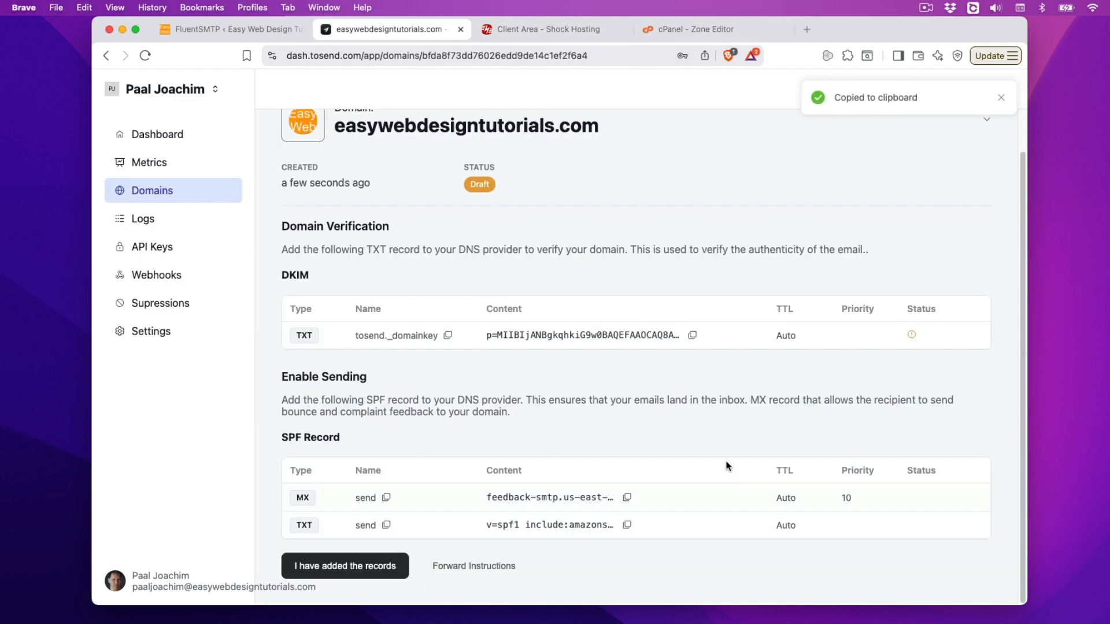
click(692, 30)
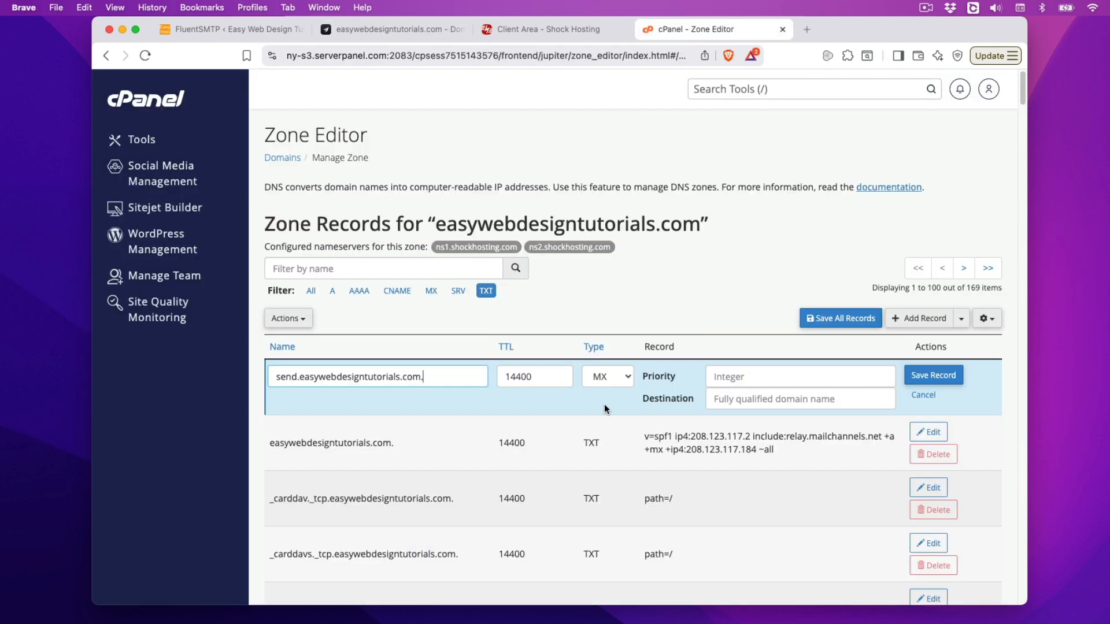
Step: Clear the mistaken Priority text and paste feedback-smtp.us-east-1.amazonses.com as the MX destination
click(758, 377)
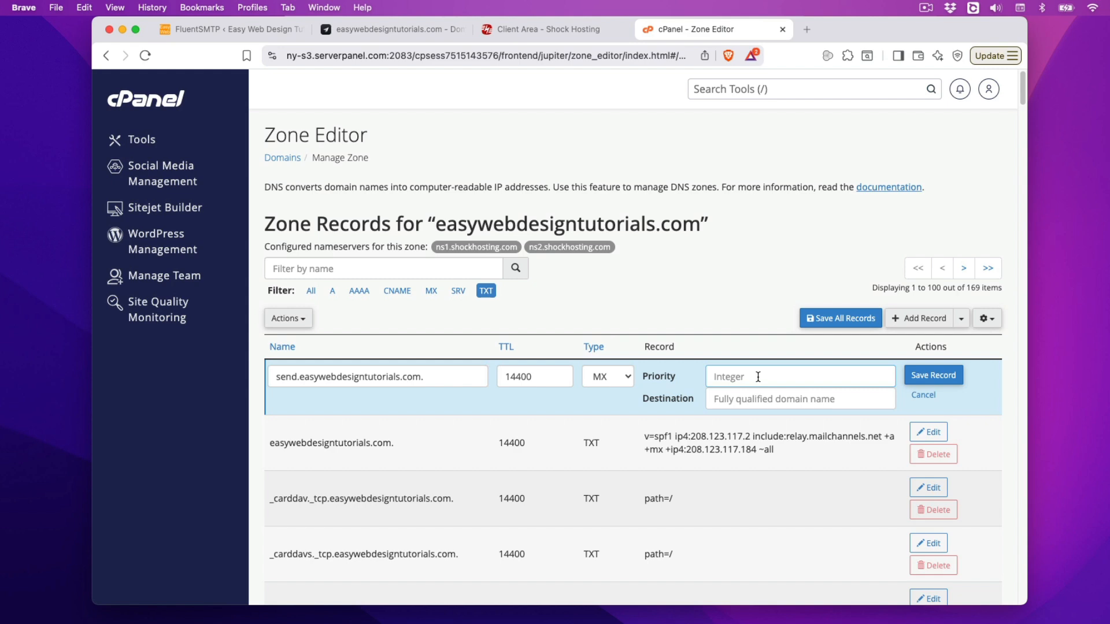
text(feedb)
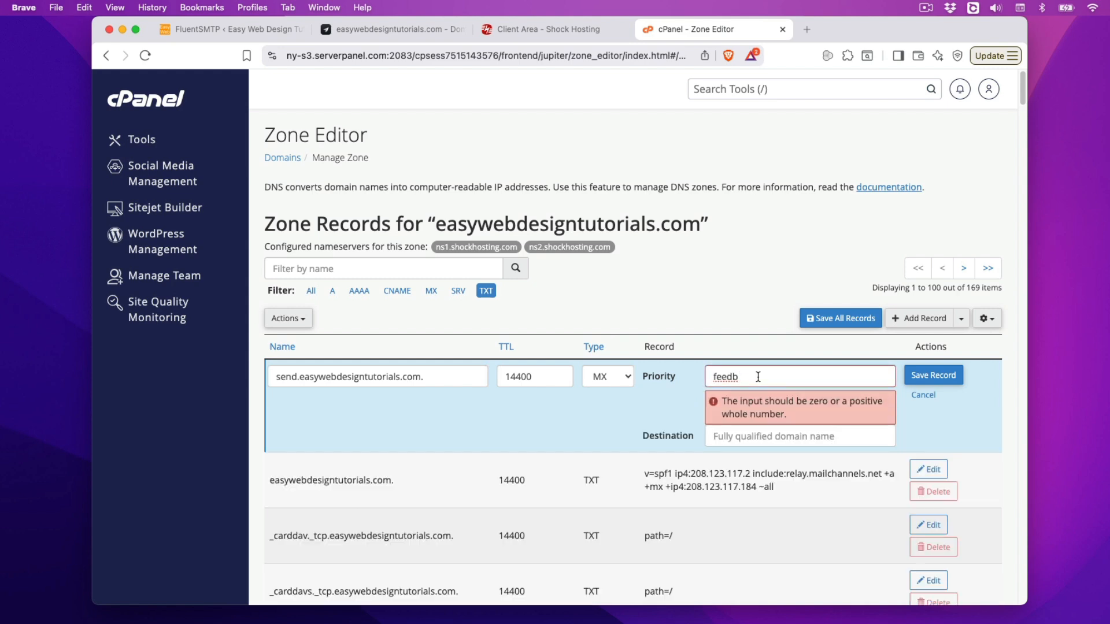
drag(758, 377, 698, 380)
key(BackSpace)
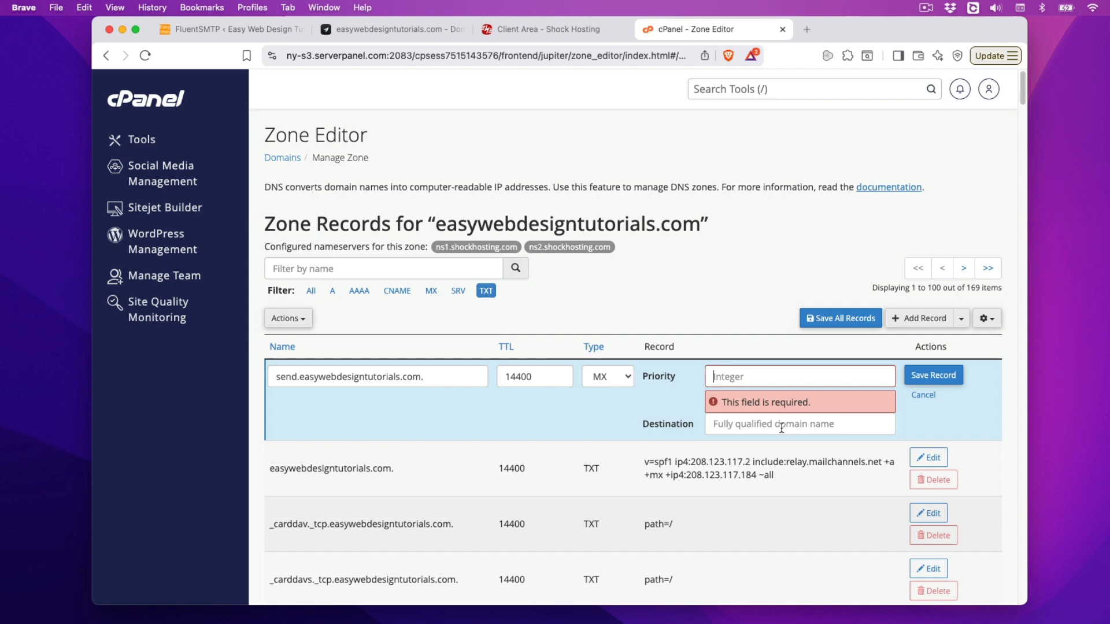
key(super+v)
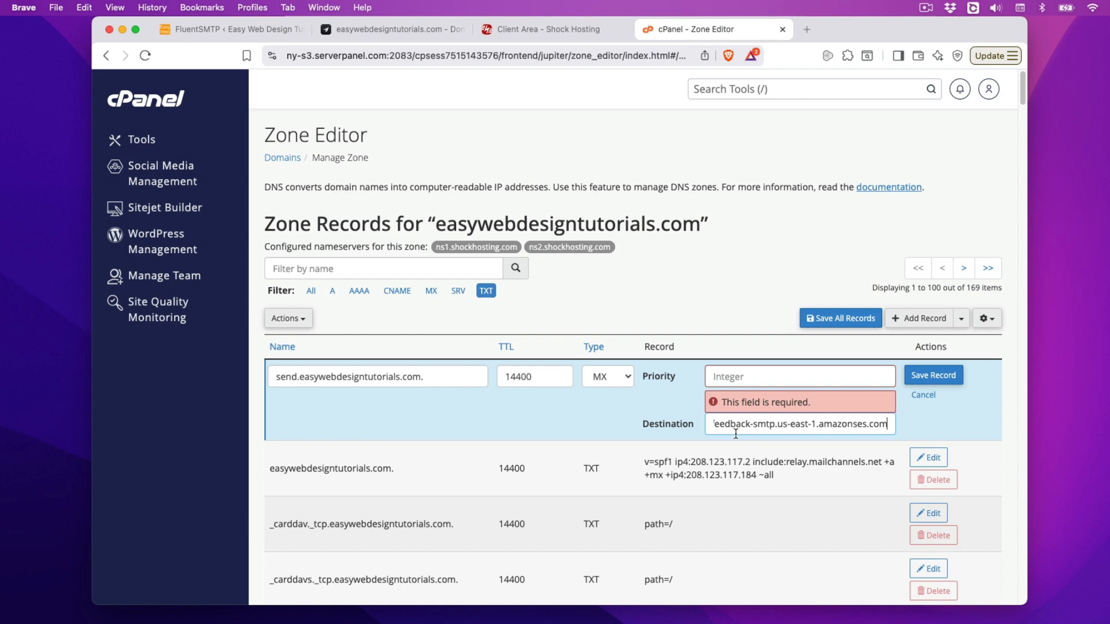
click(391, 28)
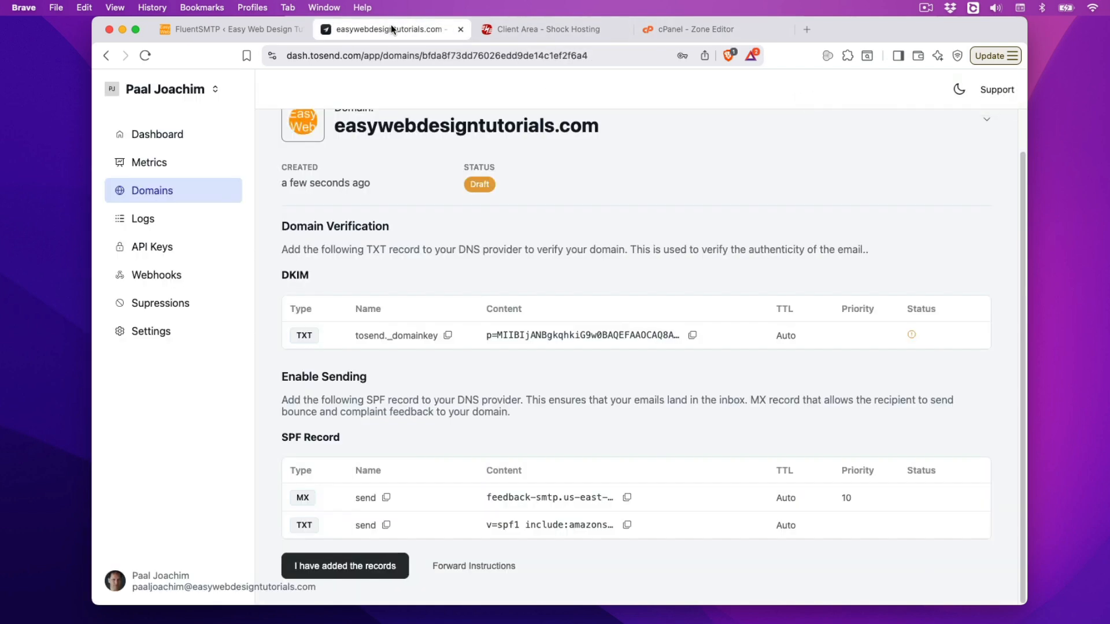
click(684, 33)
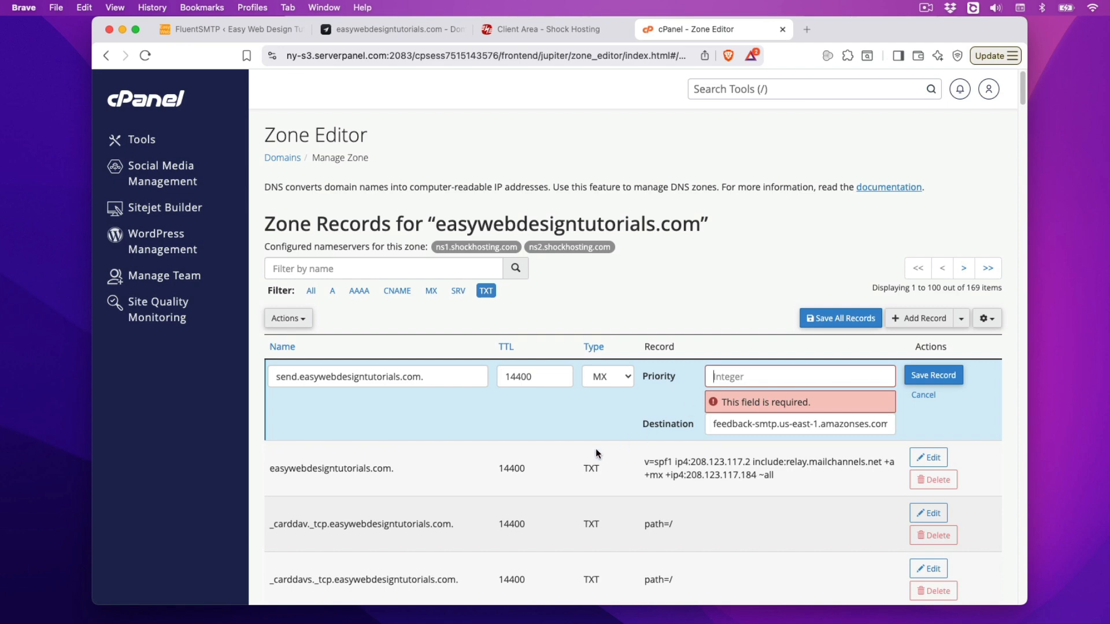
Step: Give the send.easywebdesigntutorials.com MX record priority 0 and save it
scroll(620, 453, down, 10)
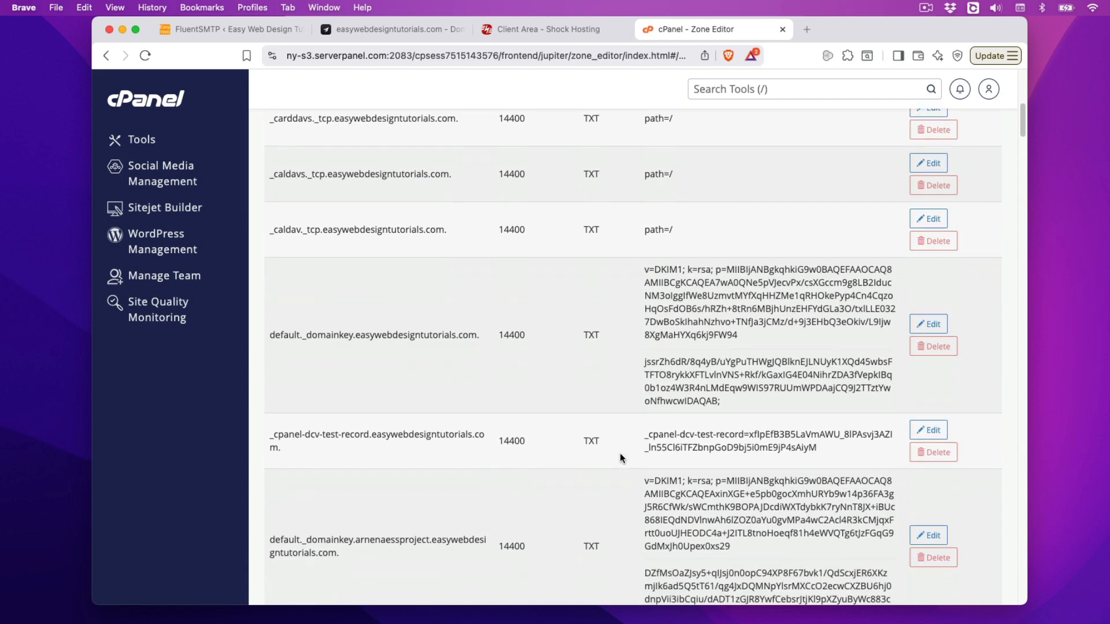
scroll(620, 453, up, 10)
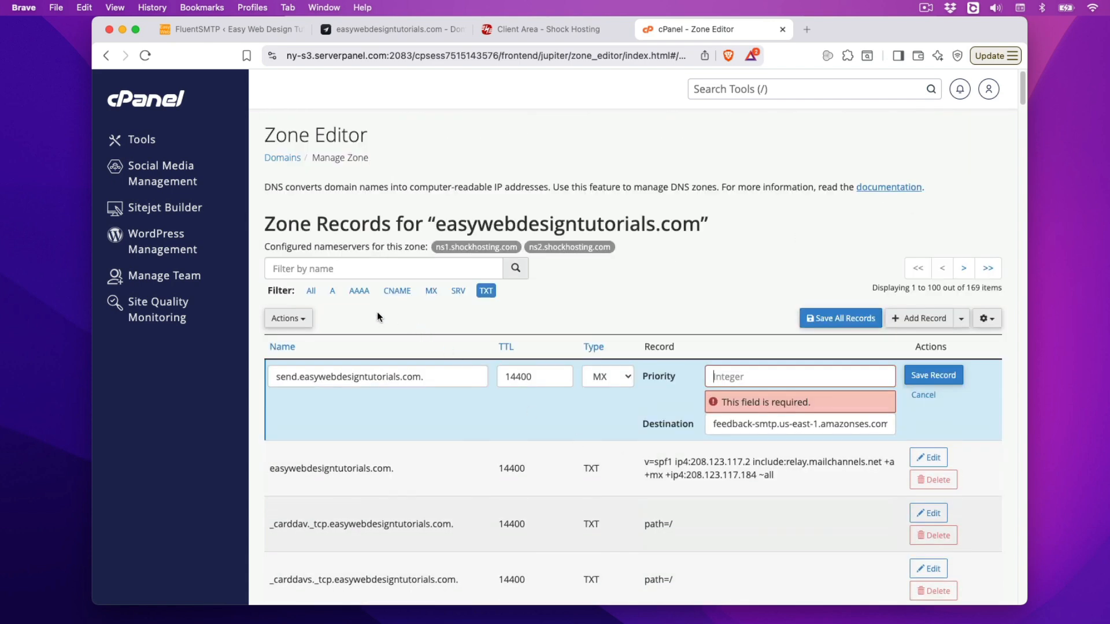
click(431, 291)
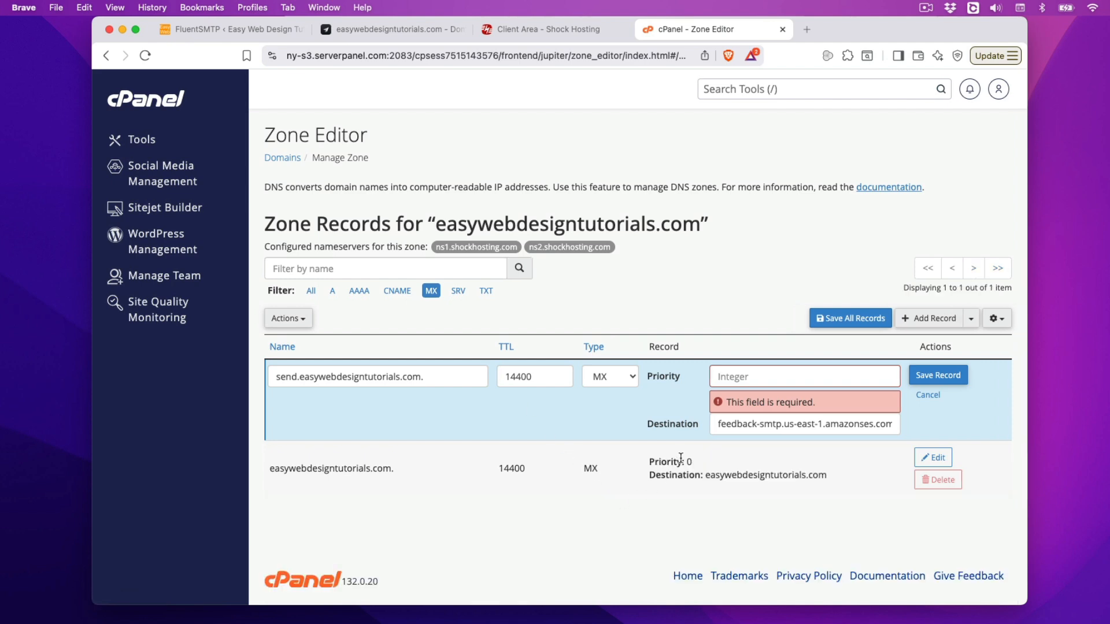
click(752, 372)
text(0)
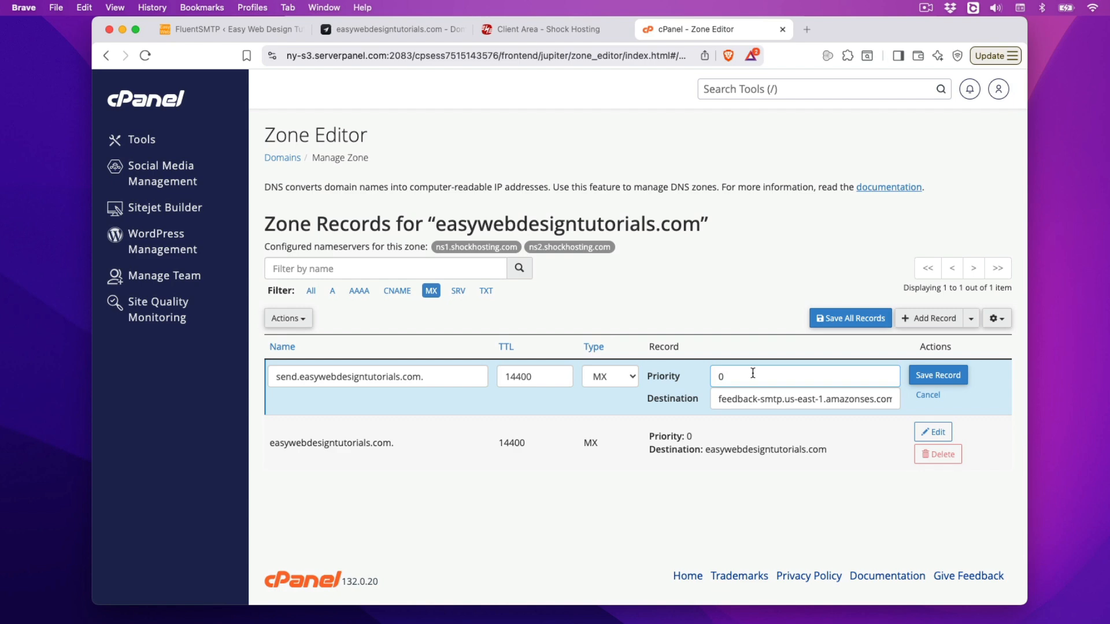
click(940, 377)
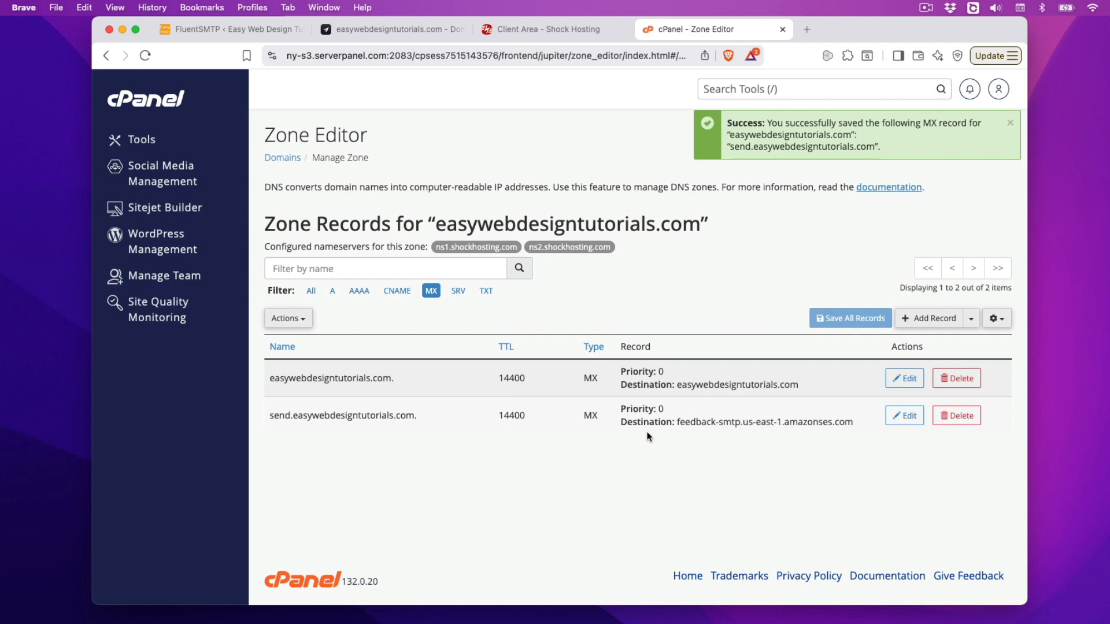
click(390, 29)
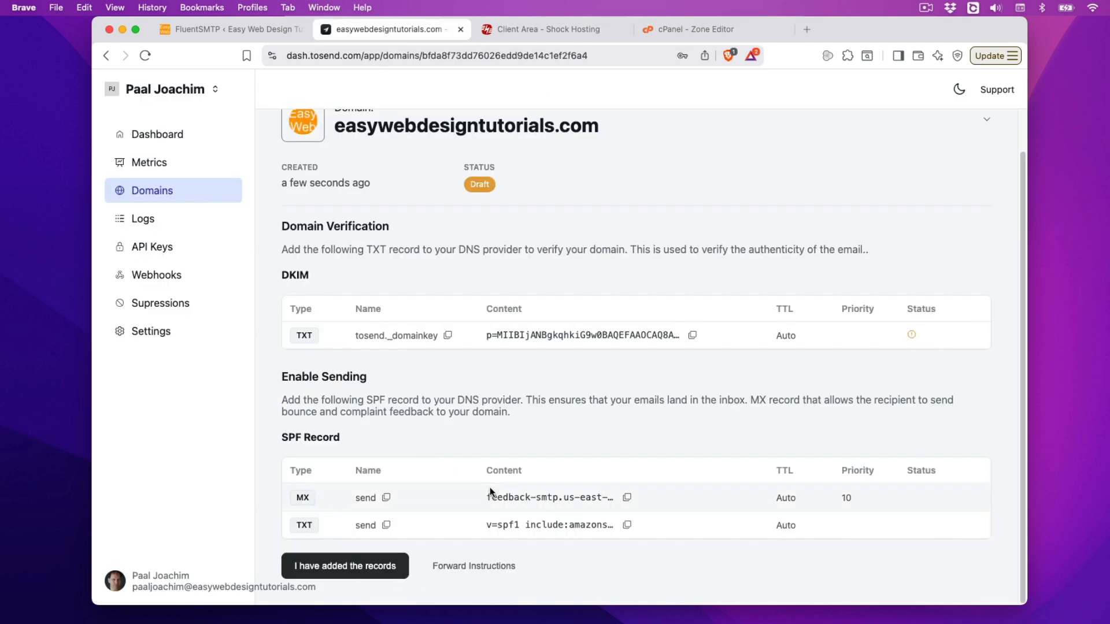
Step: Start a new TXT record named 'send' in the Zone Editor
click(387, 525)
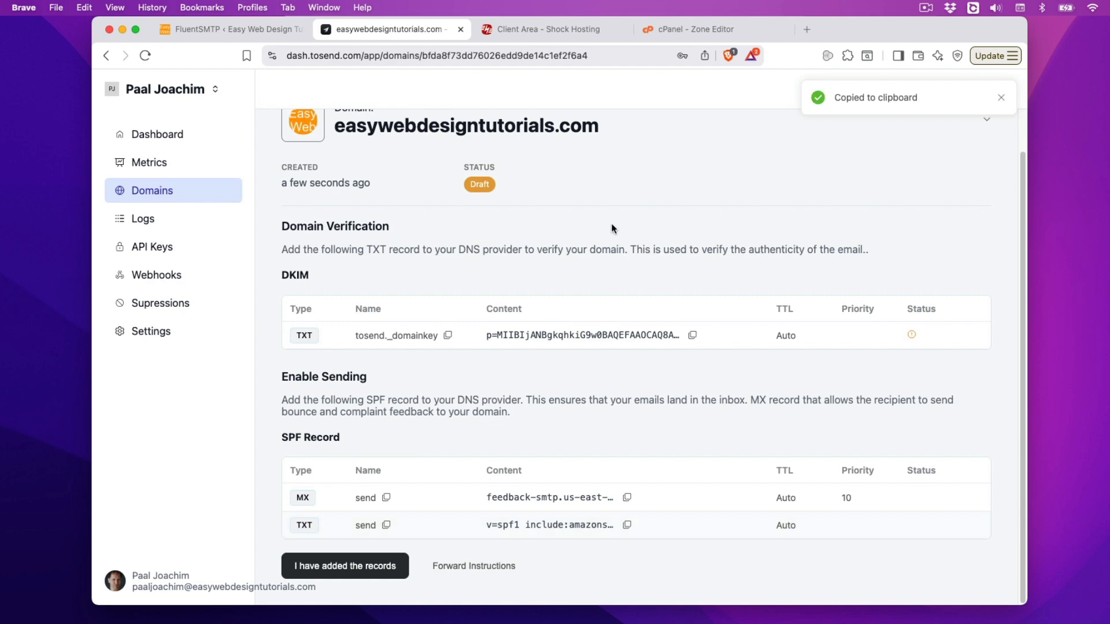
click(681, 29)
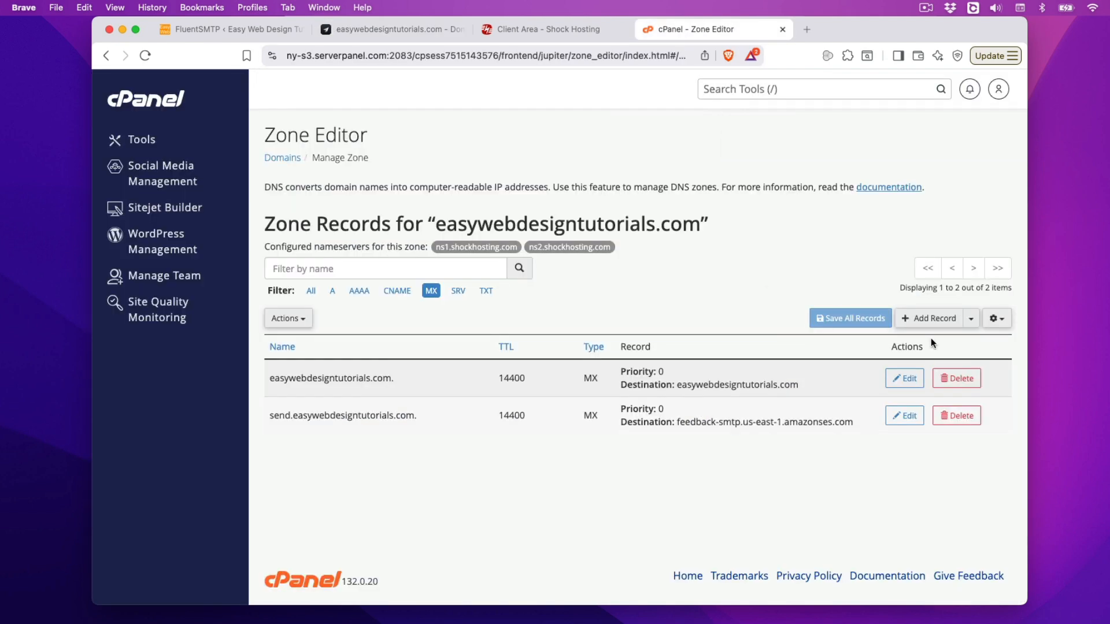
click(929, 318)
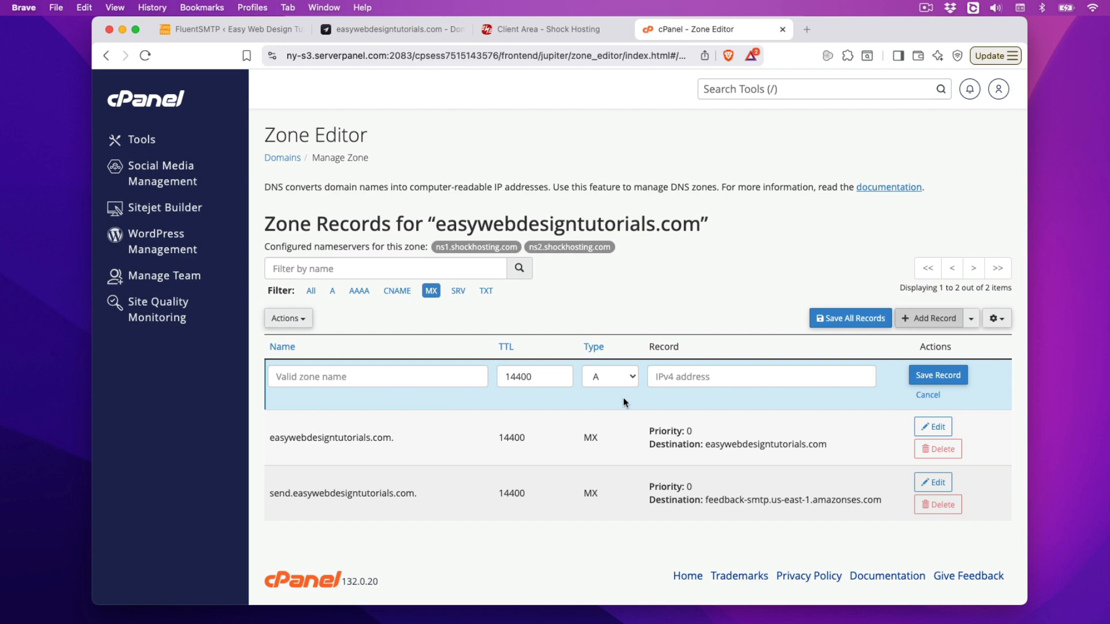
click(634, 379)
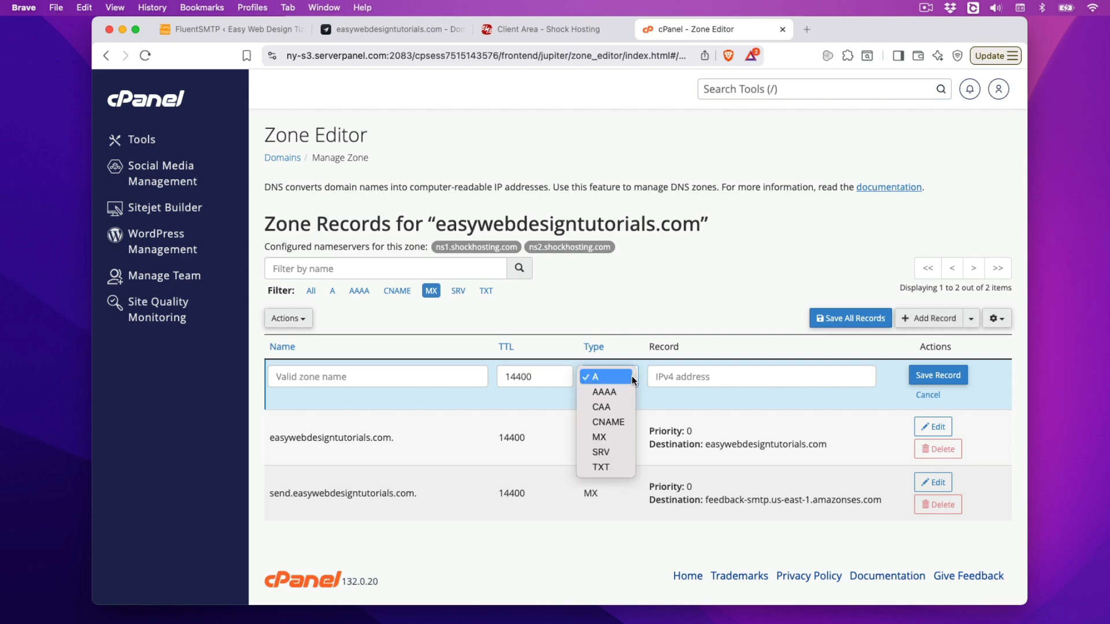
click(613, 463)
click(392, 372)
text(send)
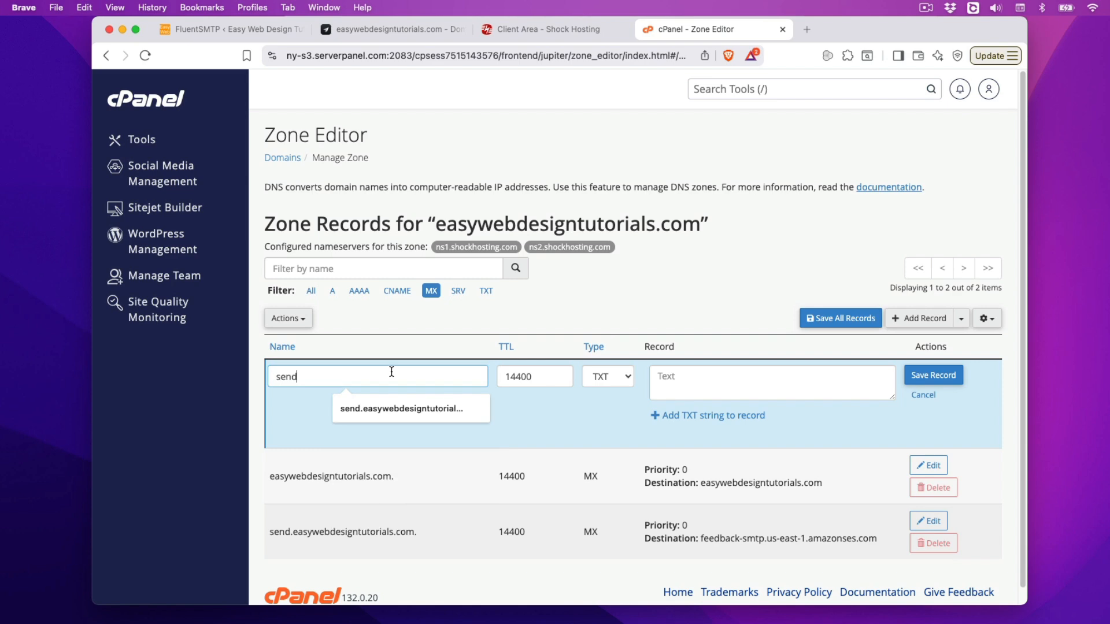
click(752, 377)
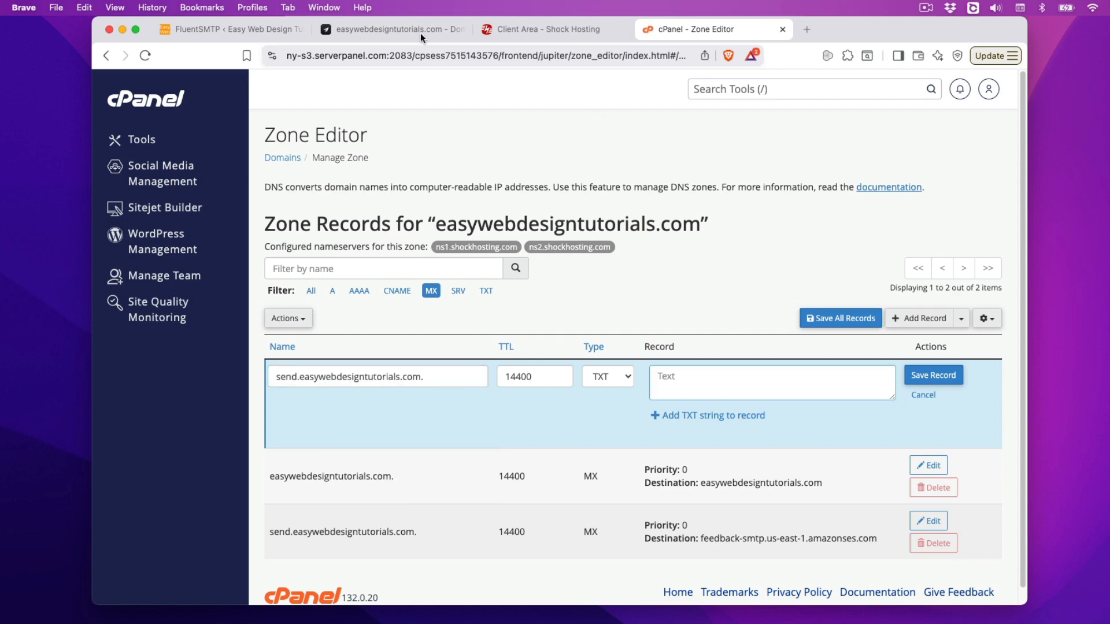
Step: Paste toSend's SPF value v=spf1 include:amazonses.com ~all as the record text and save
click(405, 29)
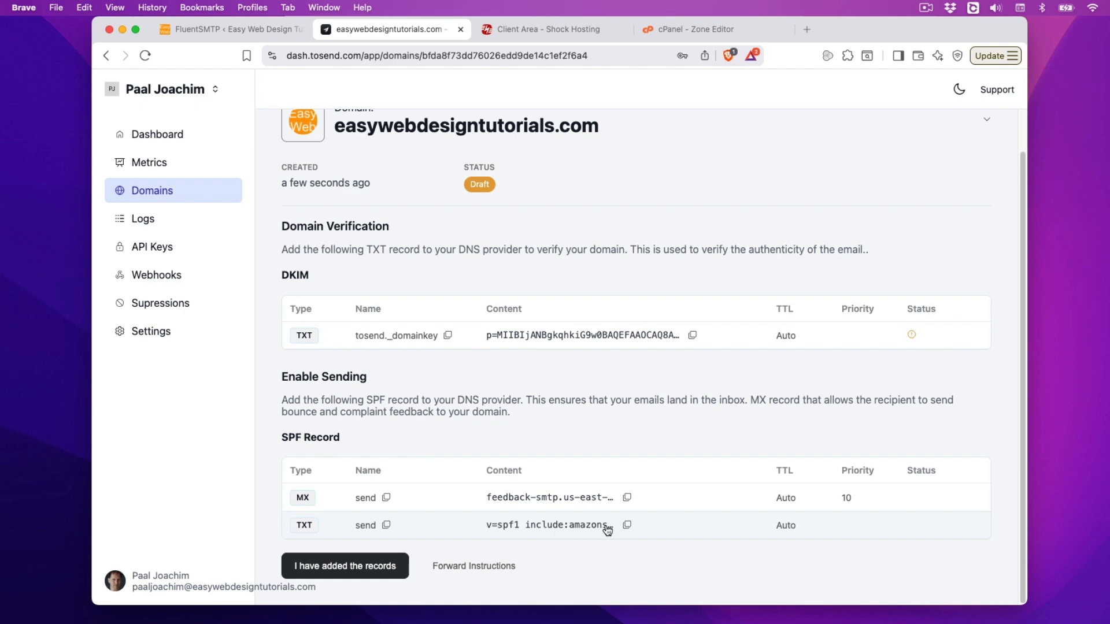
click(627, 525)
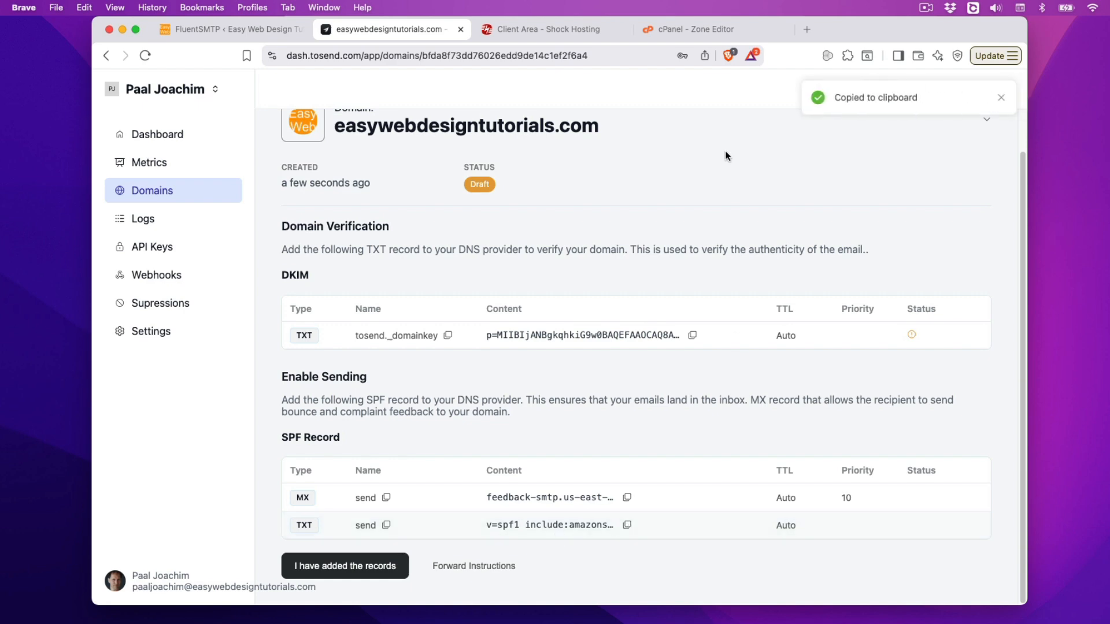
click(682, 30)
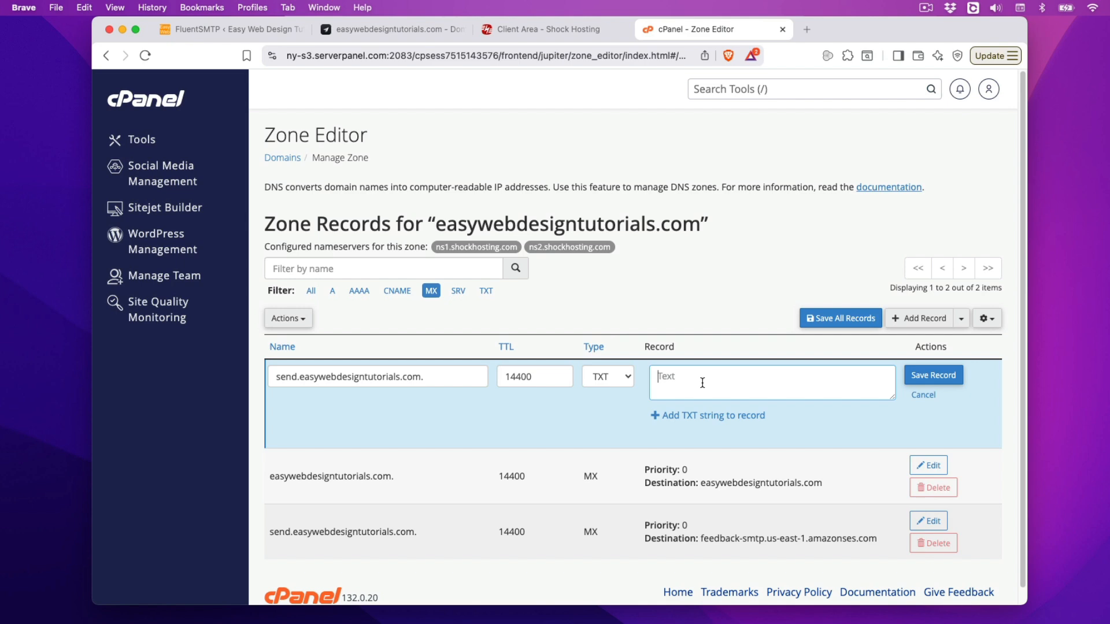
key(super+v)
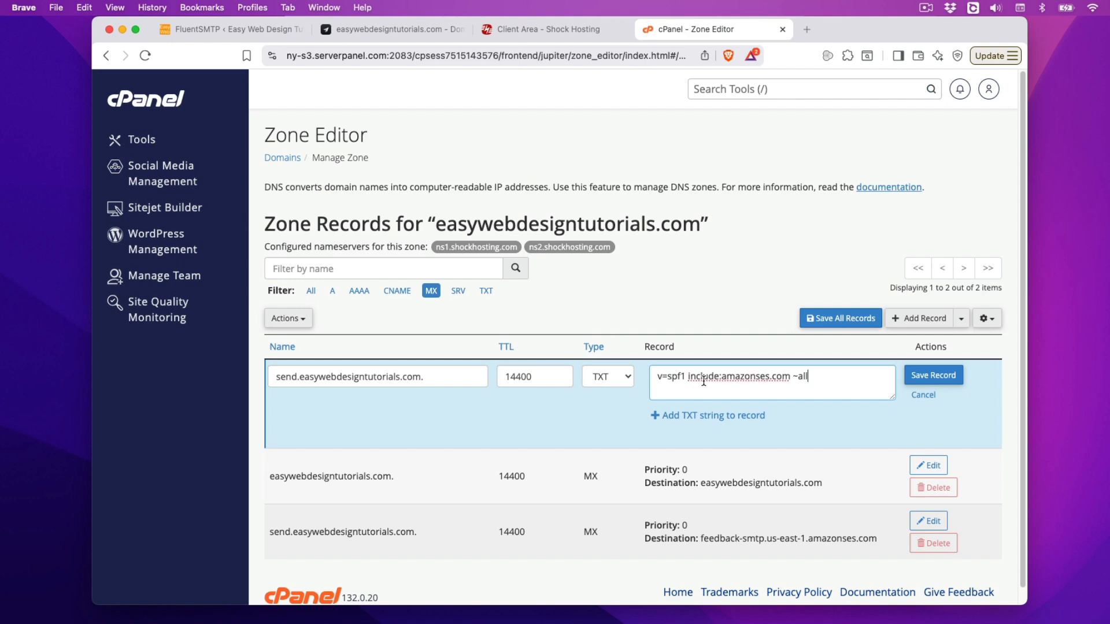
click(933, 376)
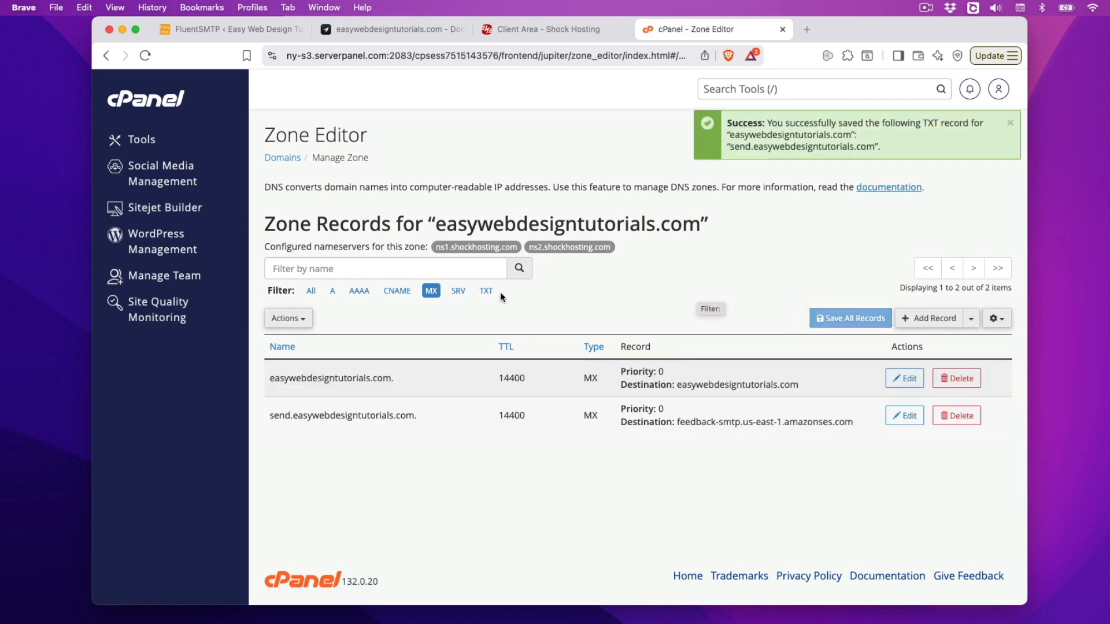
Step: Filter the zone records to TXT entries matching 'easywebdesigntutorials'
click(486, 290)
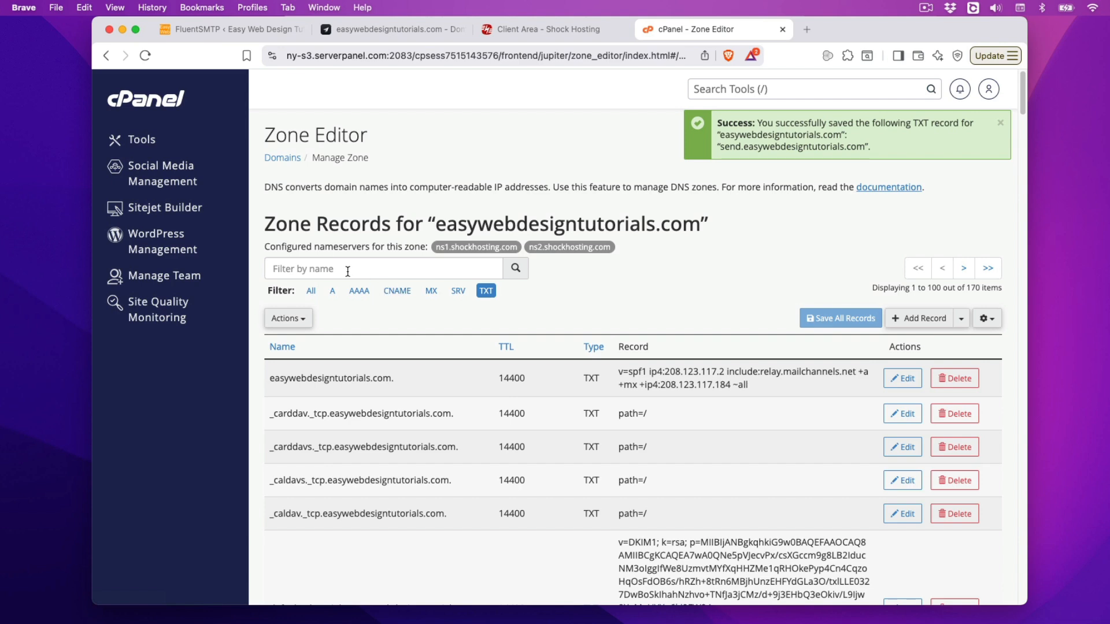
click(344, 268)
text(easy)
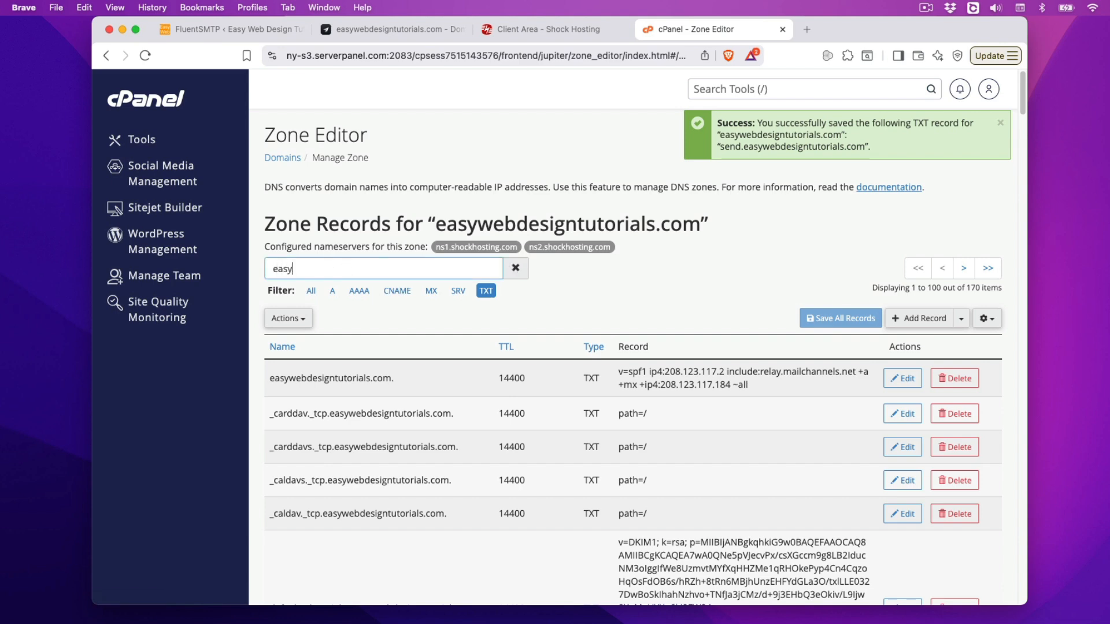
text(webdesigntutorials)
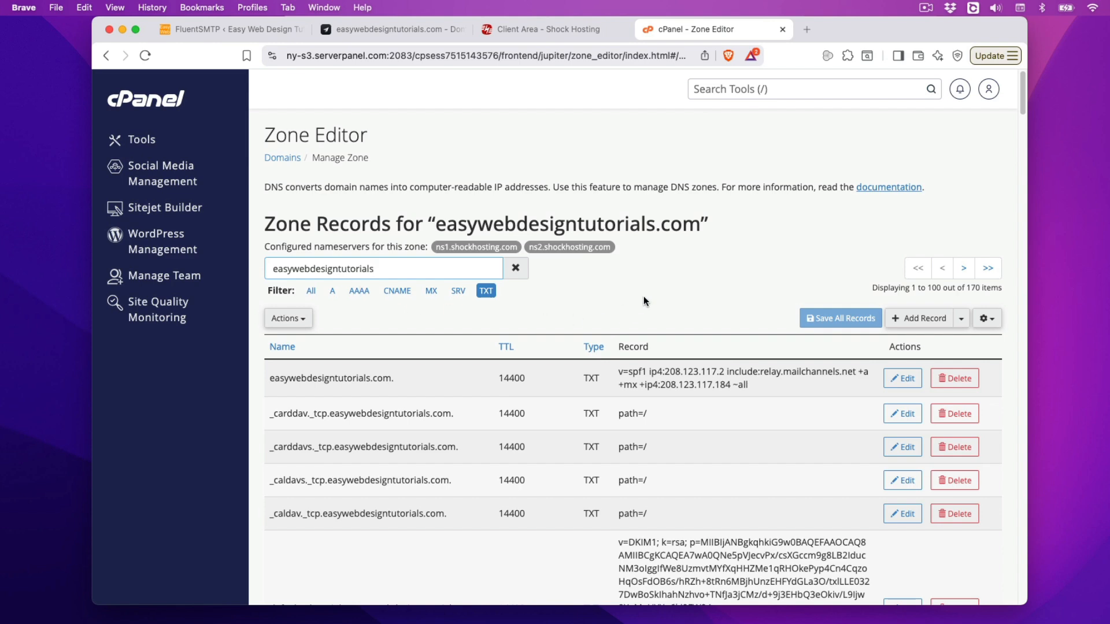
Step: Review the filtered records, then clear the 'easywebdesigntutorials' name filter
scroll(606, 320, down, 1)
scroll(605, 318, down, 5)
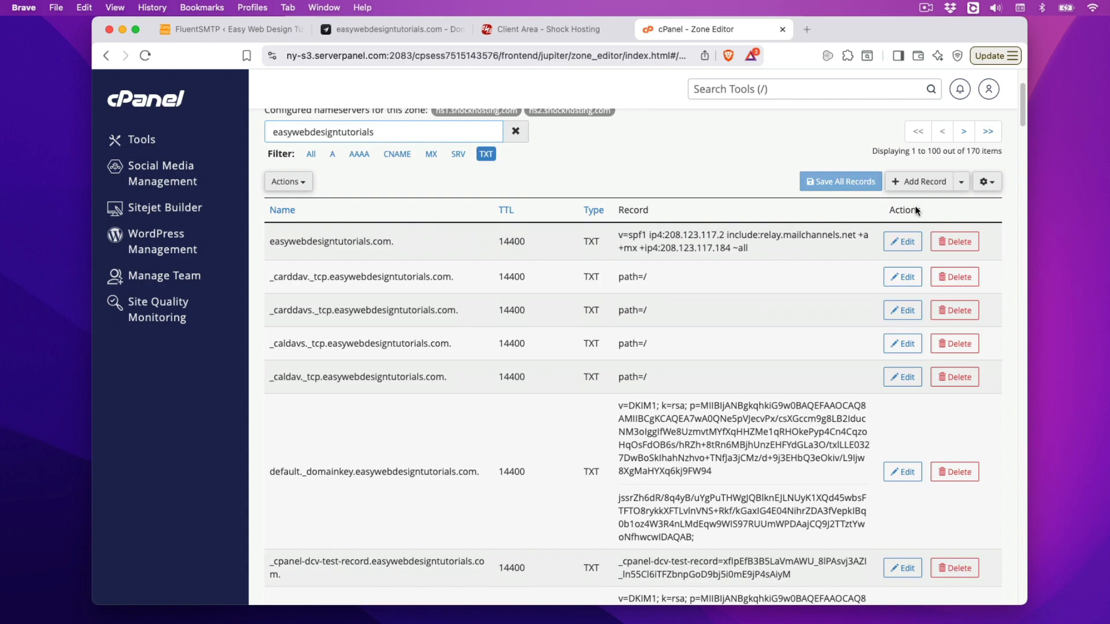
drag(1023, 107, 995, 593)
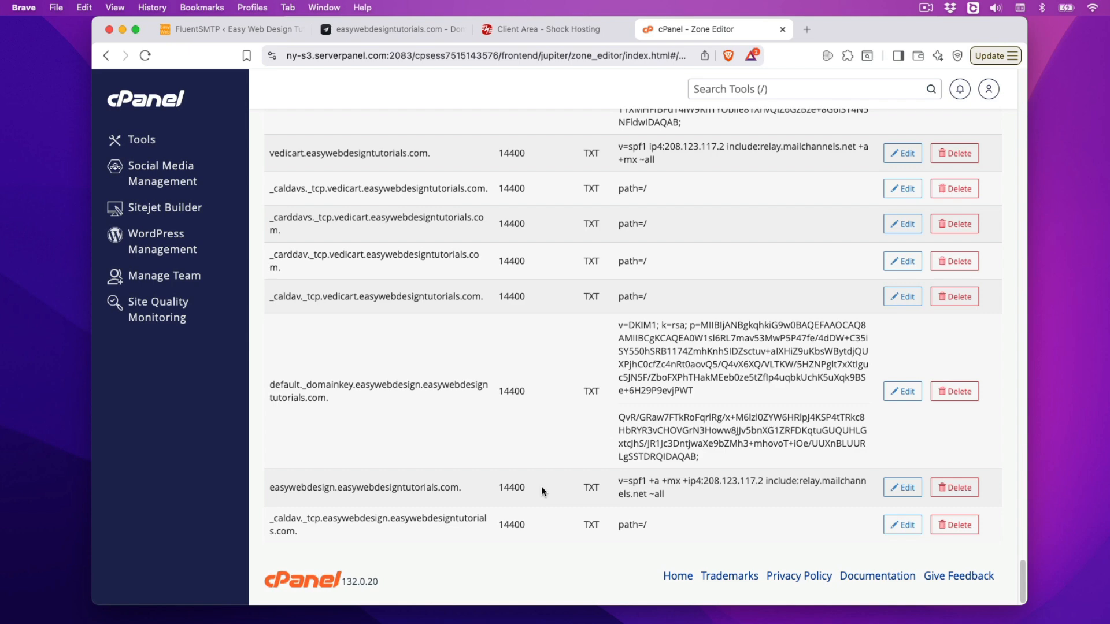
scroll(541, 487, up, 5)
scroll(541, 486, up, 5)
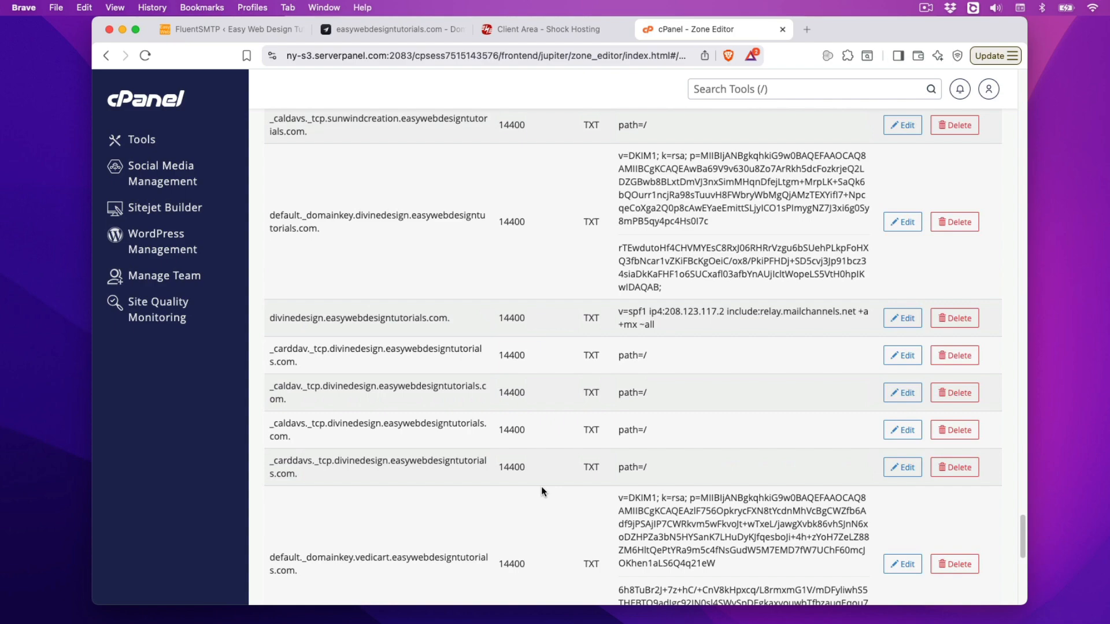
scroll(541, 487, up, 2)
scroll(541, 487, up, 20)
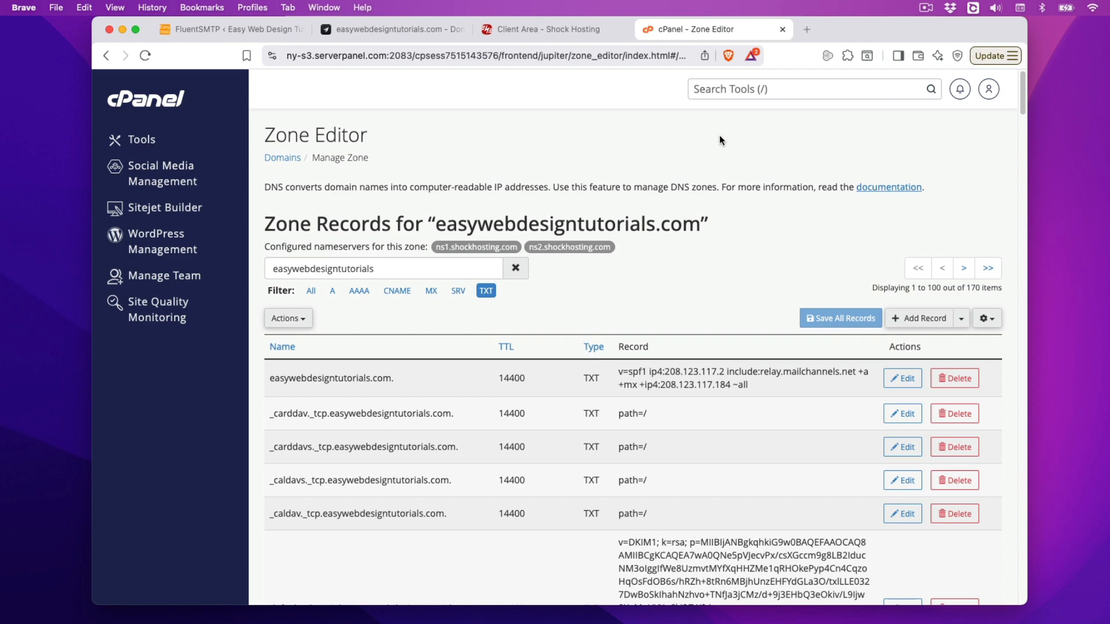
click(515, 269)
Step: Confirm in toSend that the DNS records for easywebdesigntutorials.com have been added
click(402, 34)
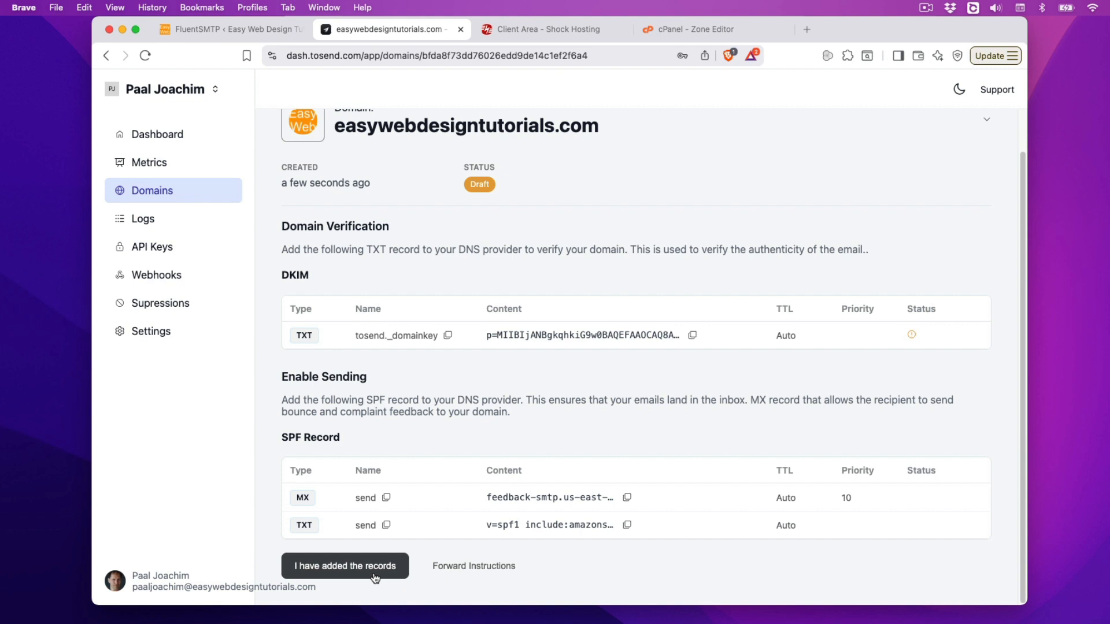
click(351, 569)
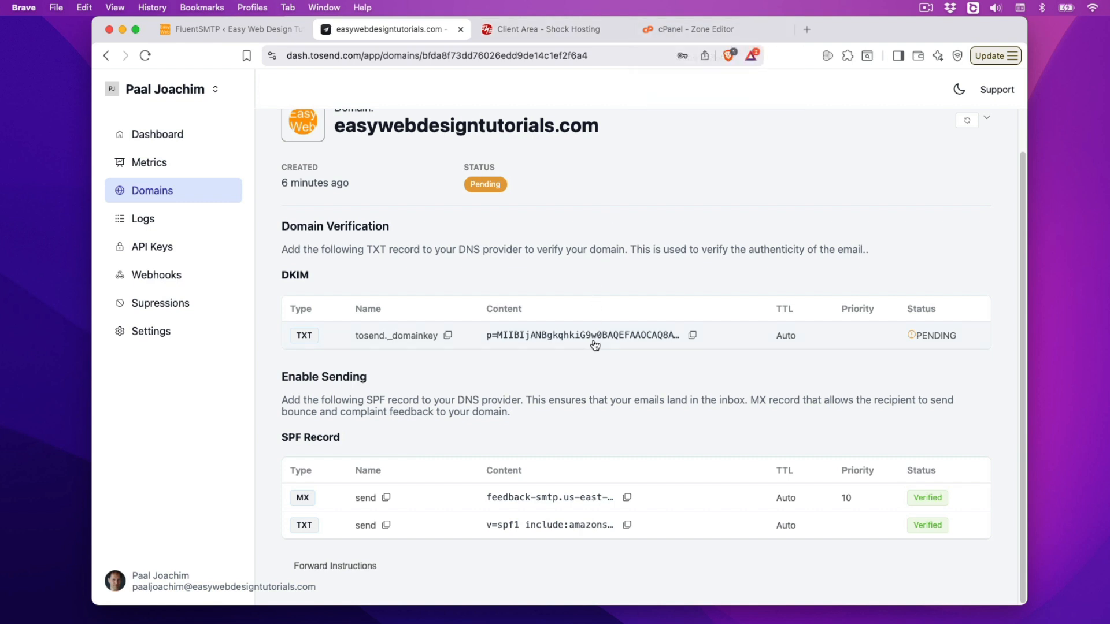
Step: Copy toSend's DKIM value and open the matching tosend._domainkey TXT record for editing
click(693, 336)
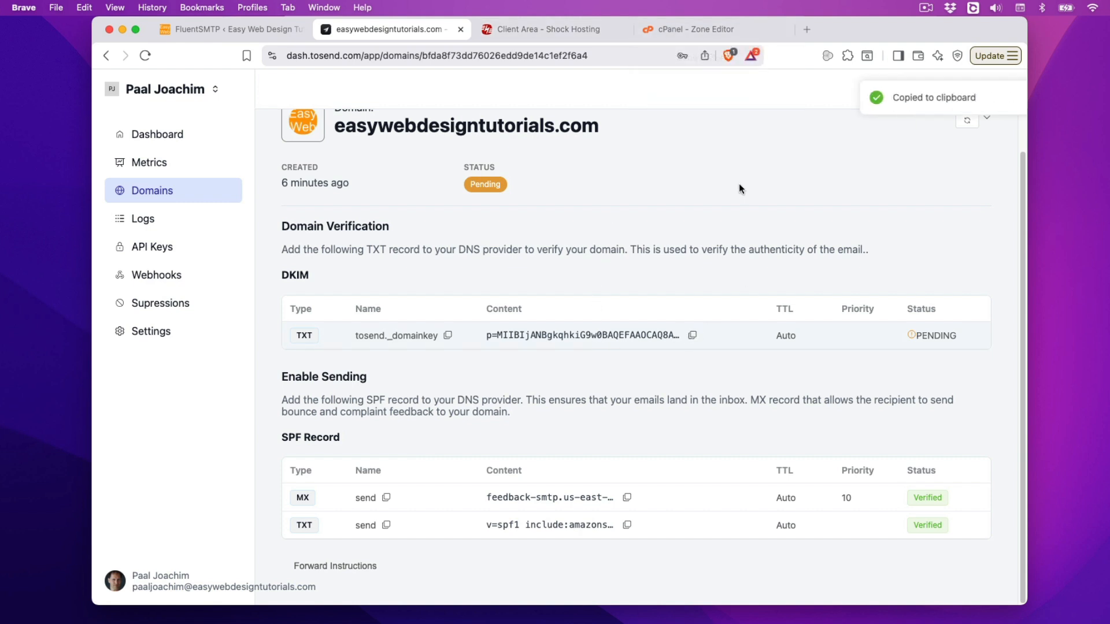
click(685, 33)
click(346, 270)
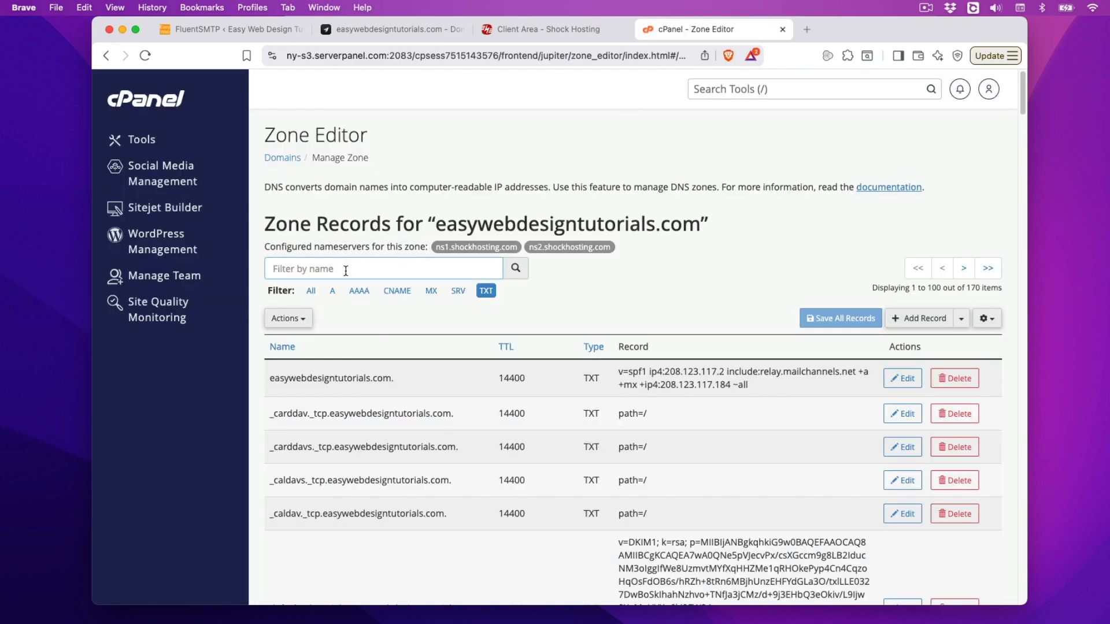
key(super+v)
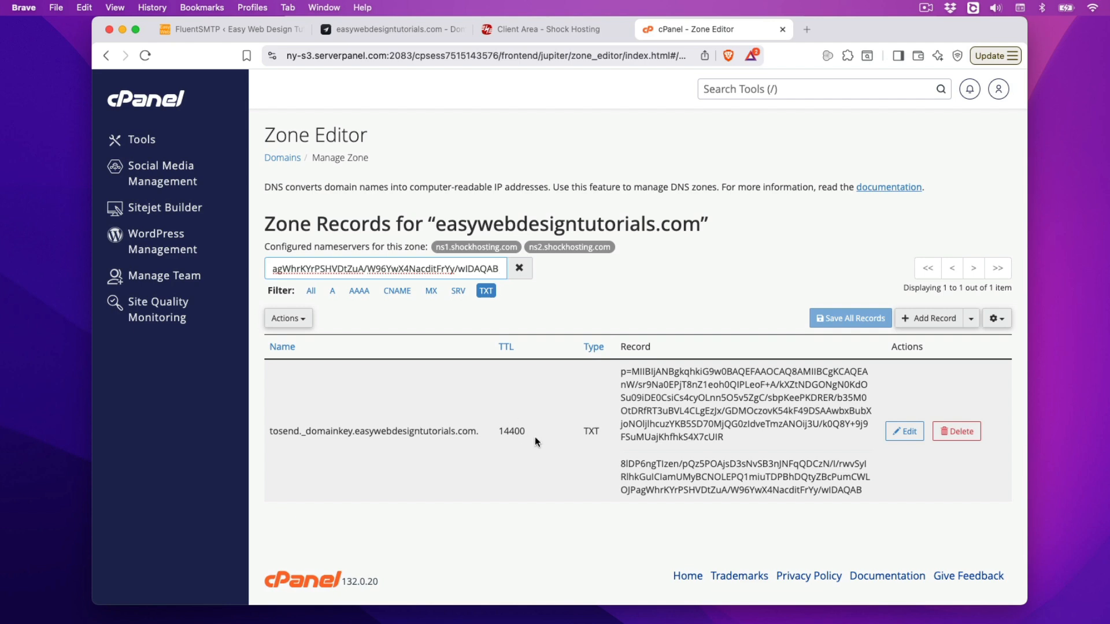
click(906, 432)
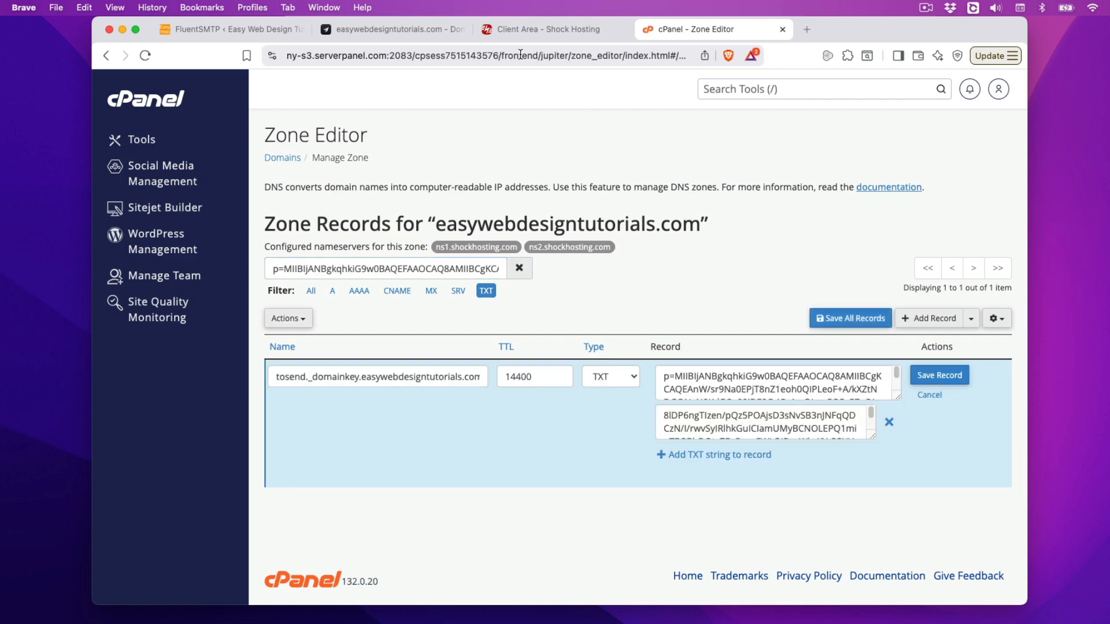
click(390, 29)
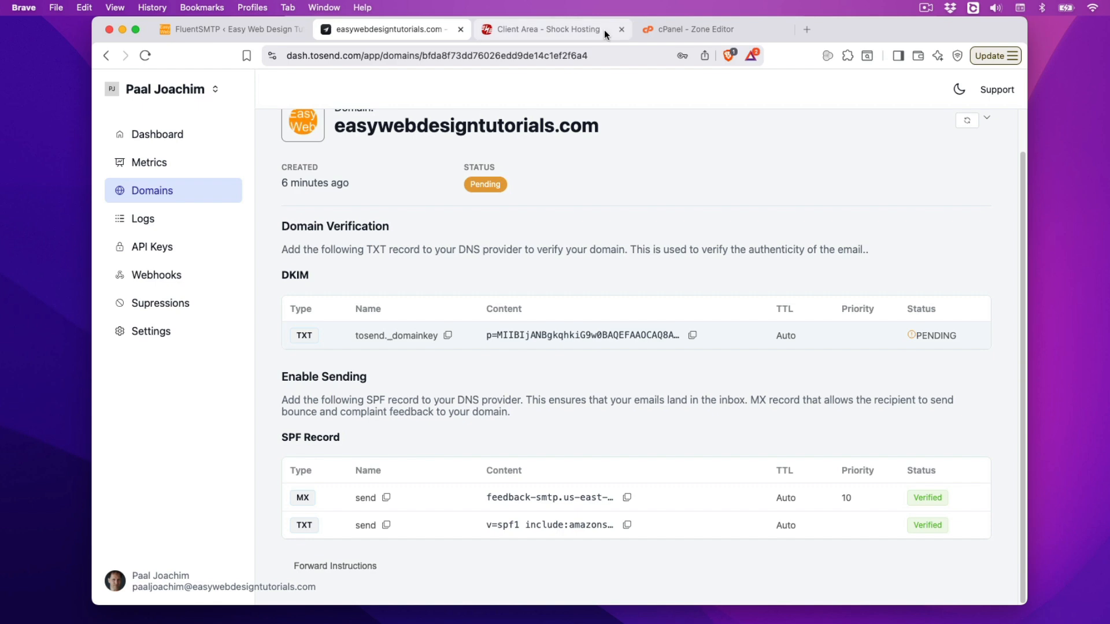
click(683, 33)
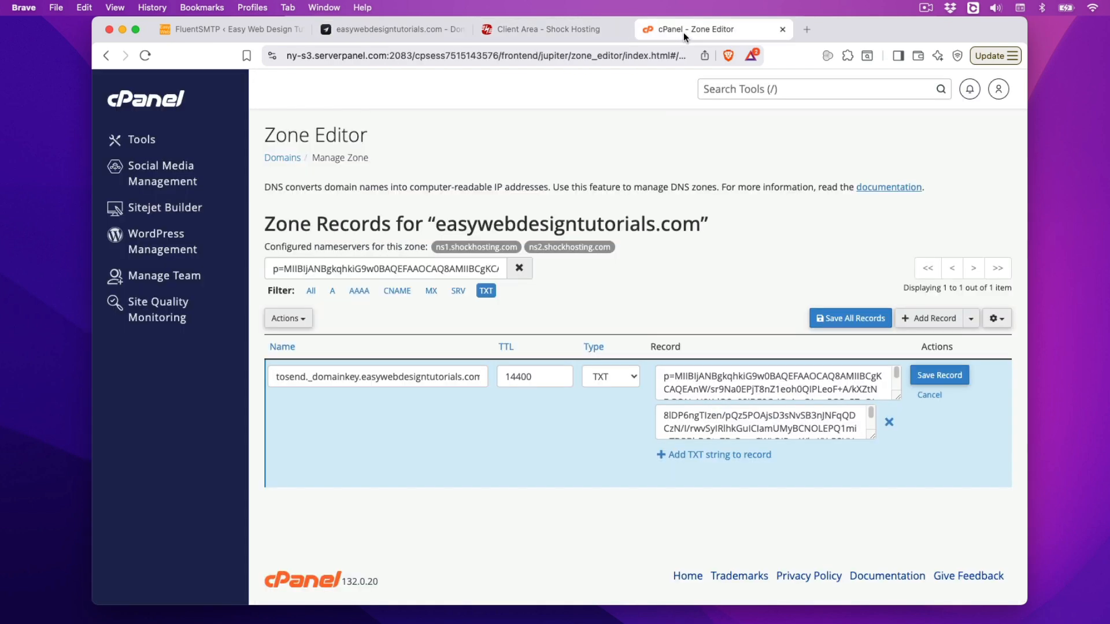
Step: Replace both TXT strings with the DKIM key from toSend and save the record
triple_click(771, 382)
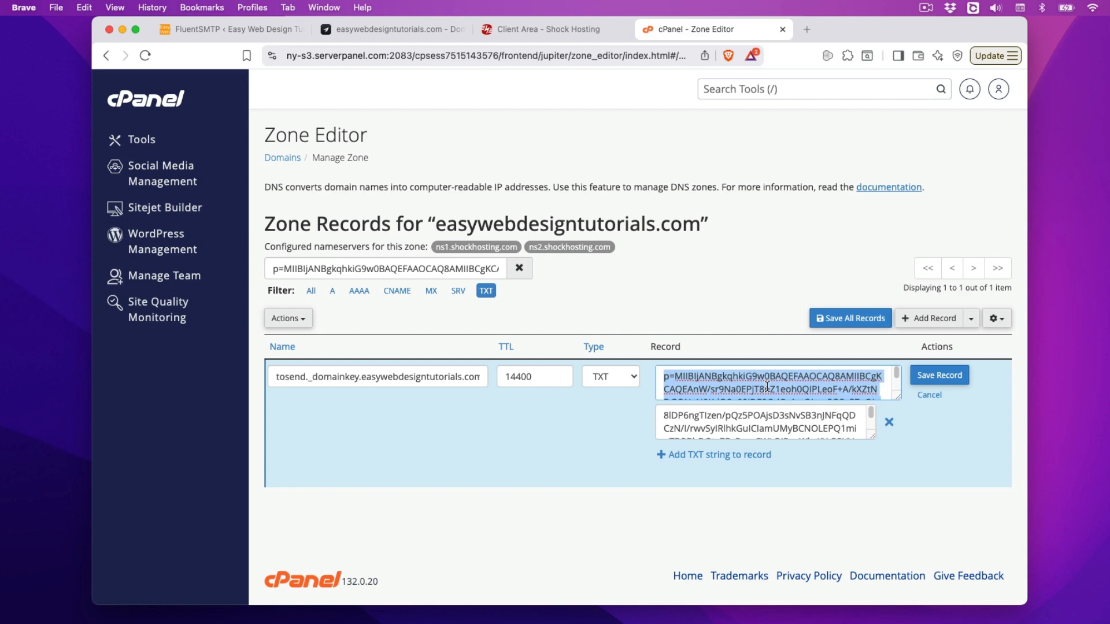
key(BackSpace)
triple_click(758, 414)
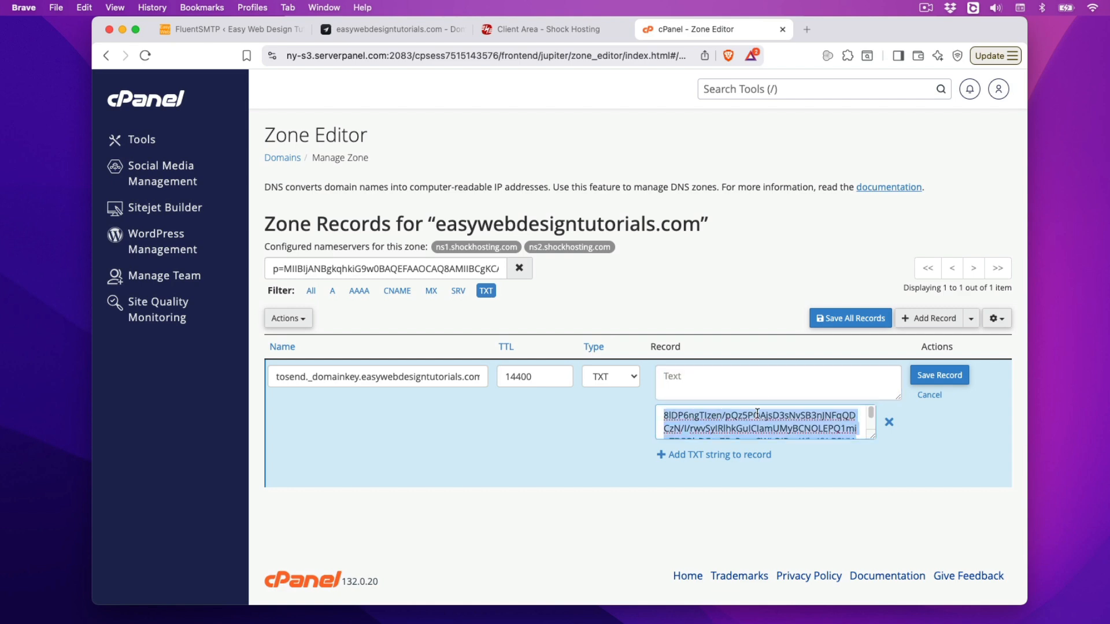
key(BackSpace)
click(704, 373)
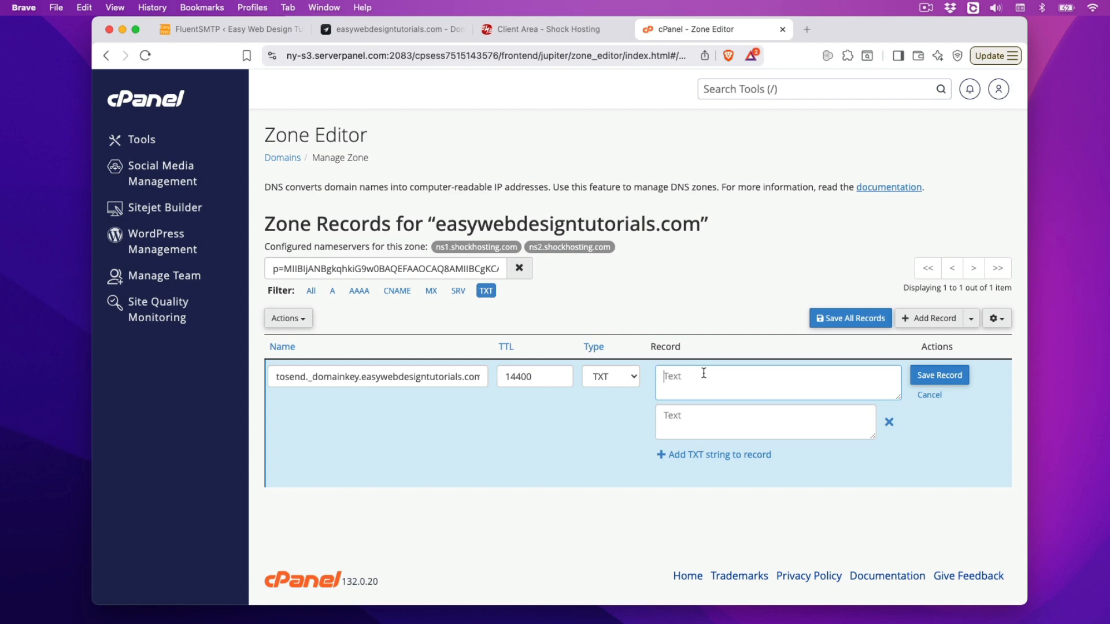
click(397, 29)
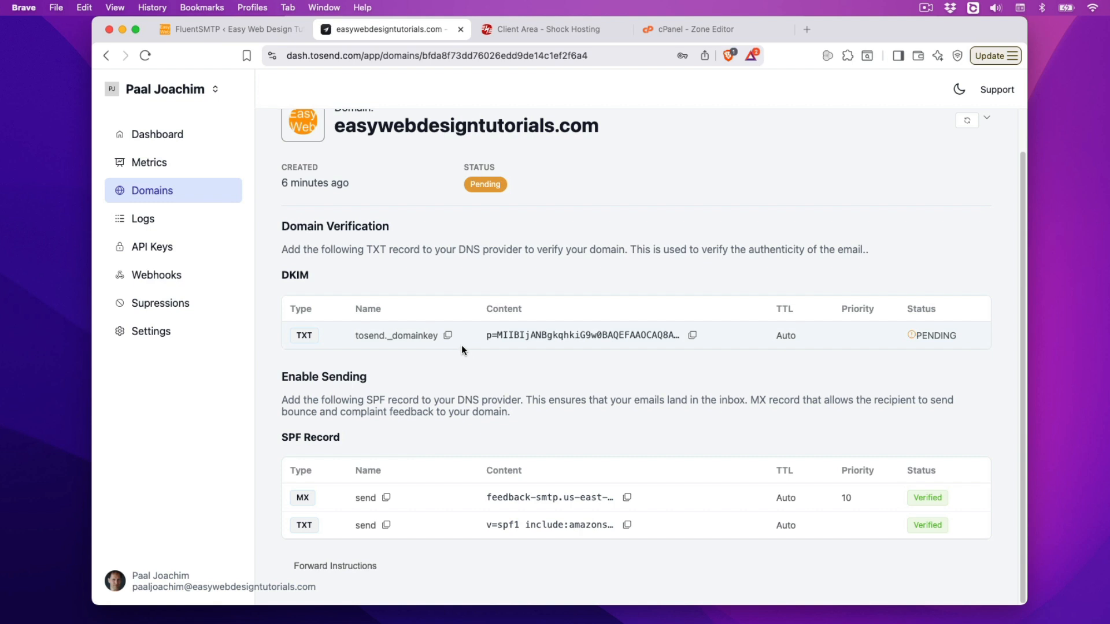
click(689, 337)
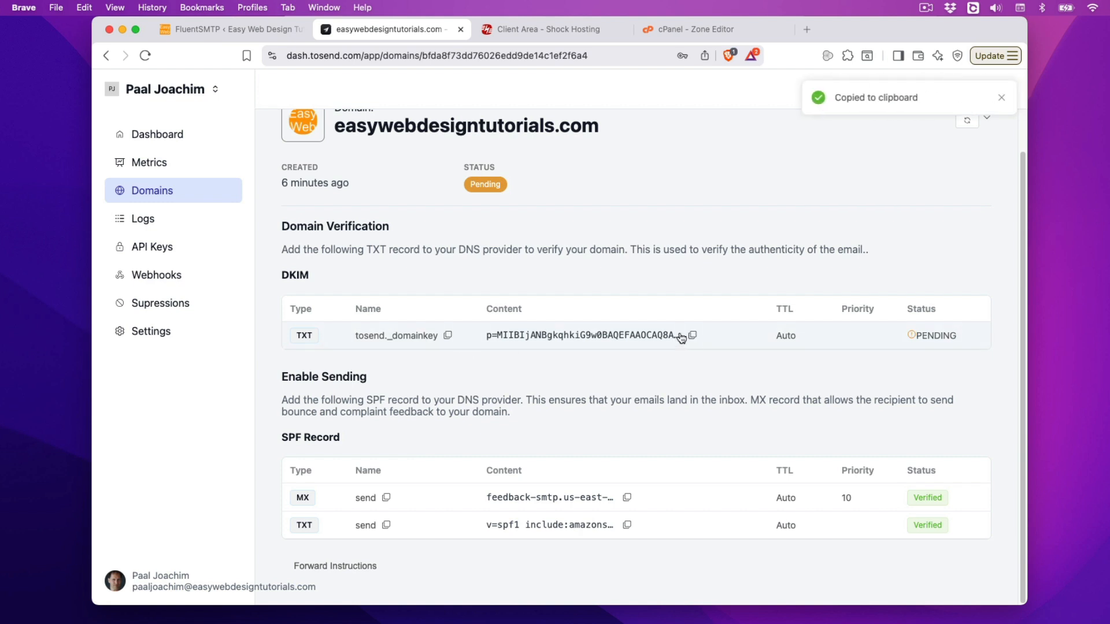
click(682, 29)
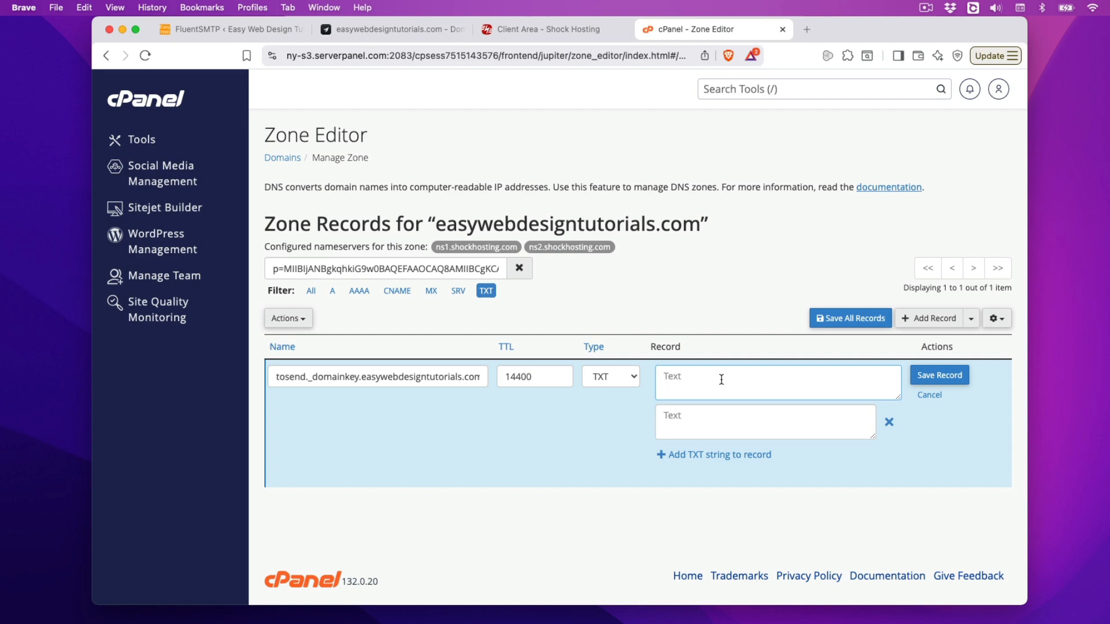
key(super+v)
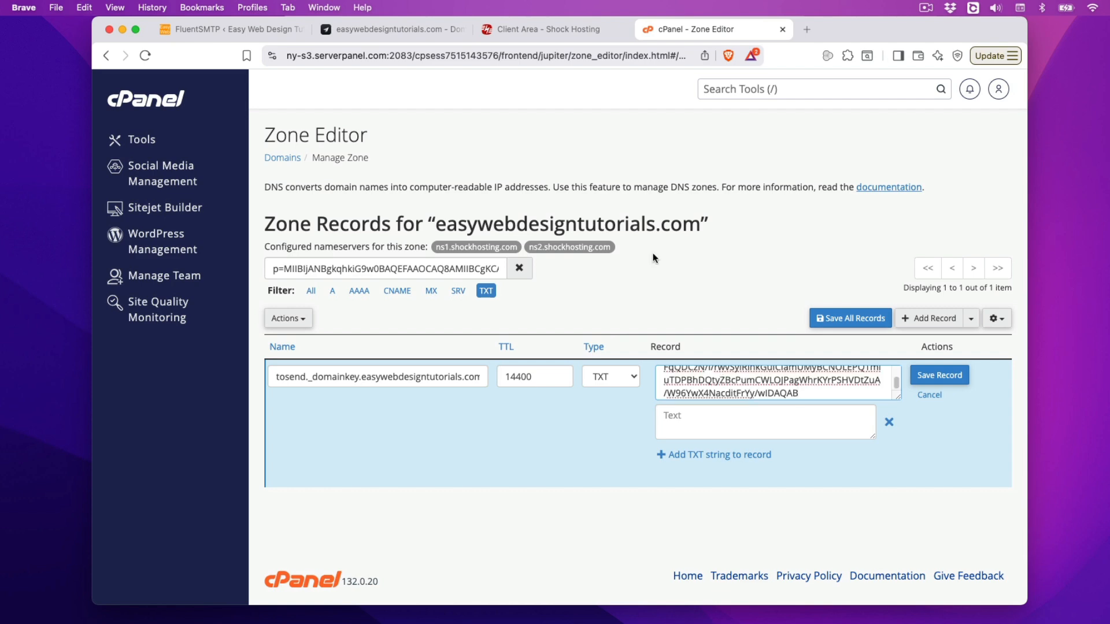
click(416, 33)
click(694, 29)
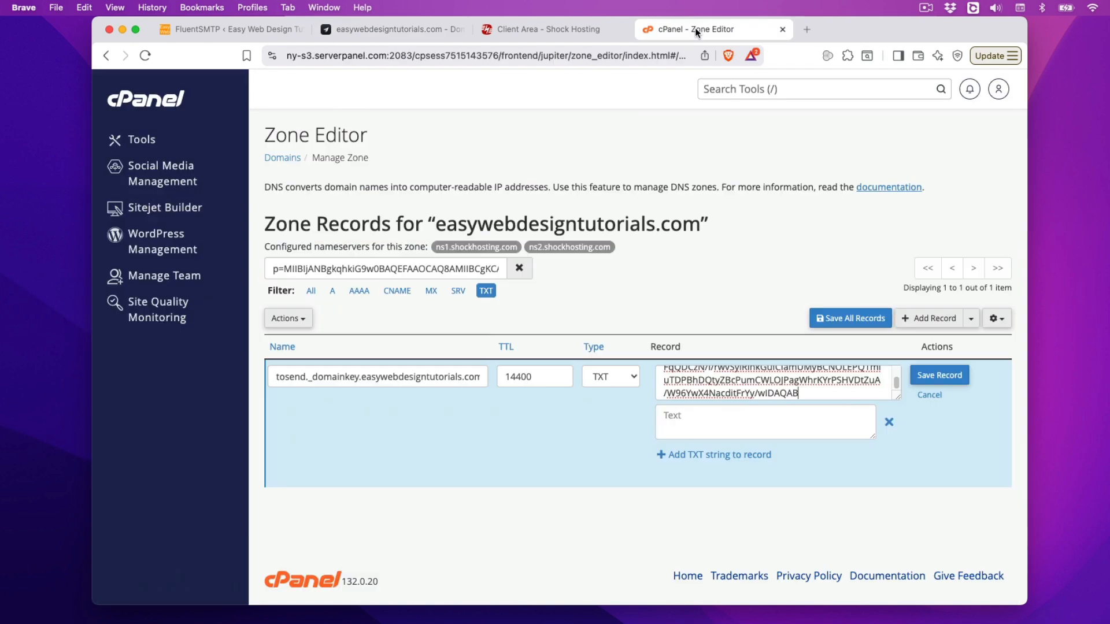
click(931, 377)
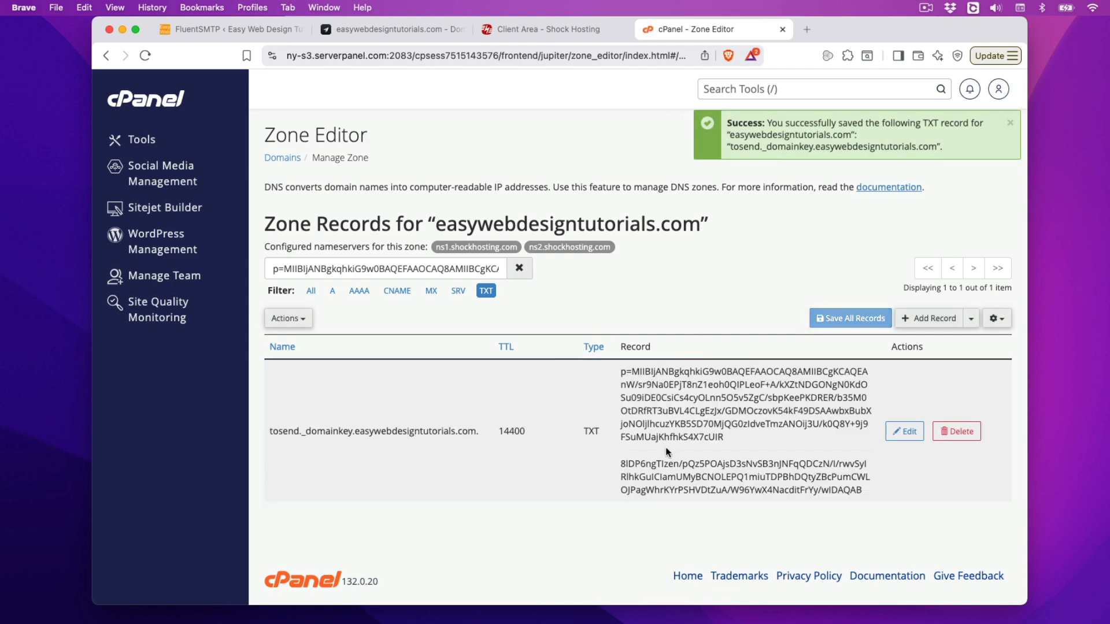
Step: Refresh toSend's domain check until easywebdesigntutorials.com shows Verified
click(426, 30)
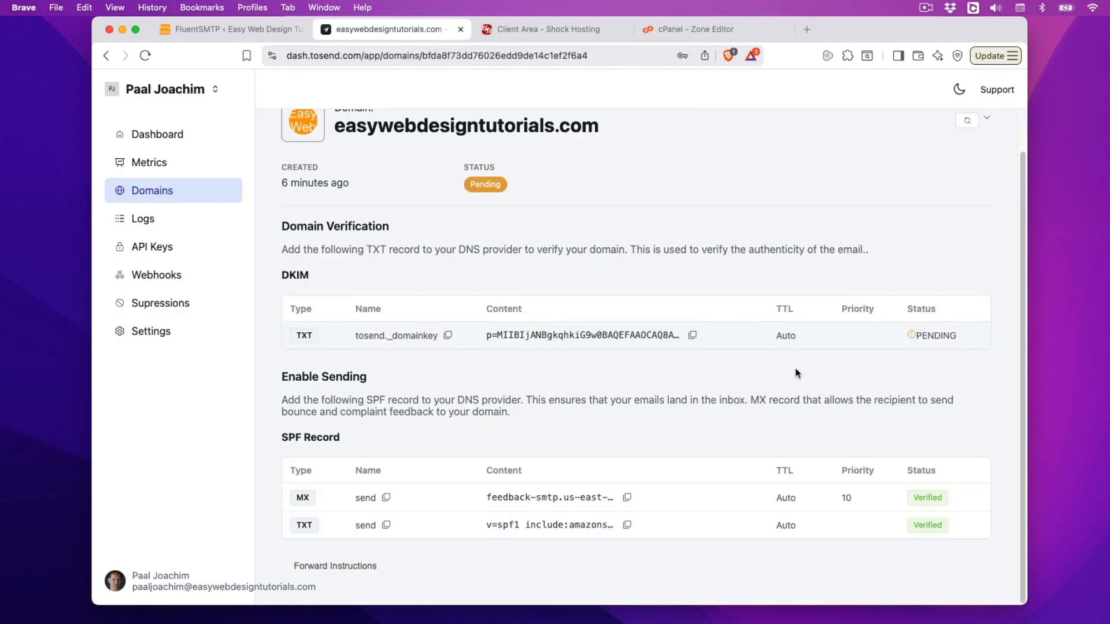
click(146, 56)
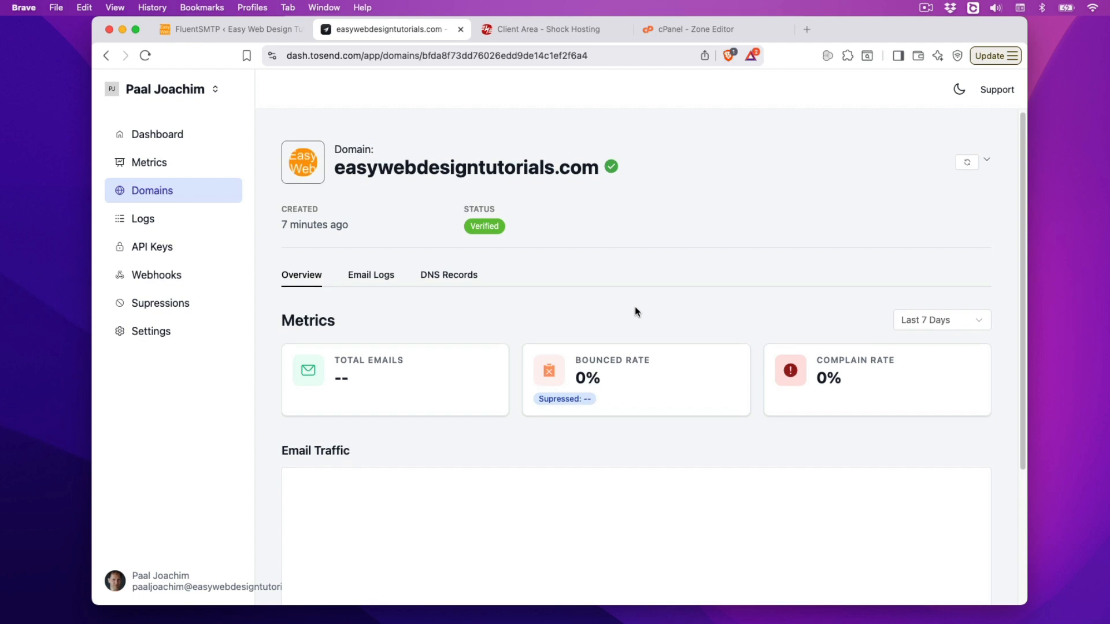
scroll(634, 310, down, 5)
scroll(644, 355, up, 5)
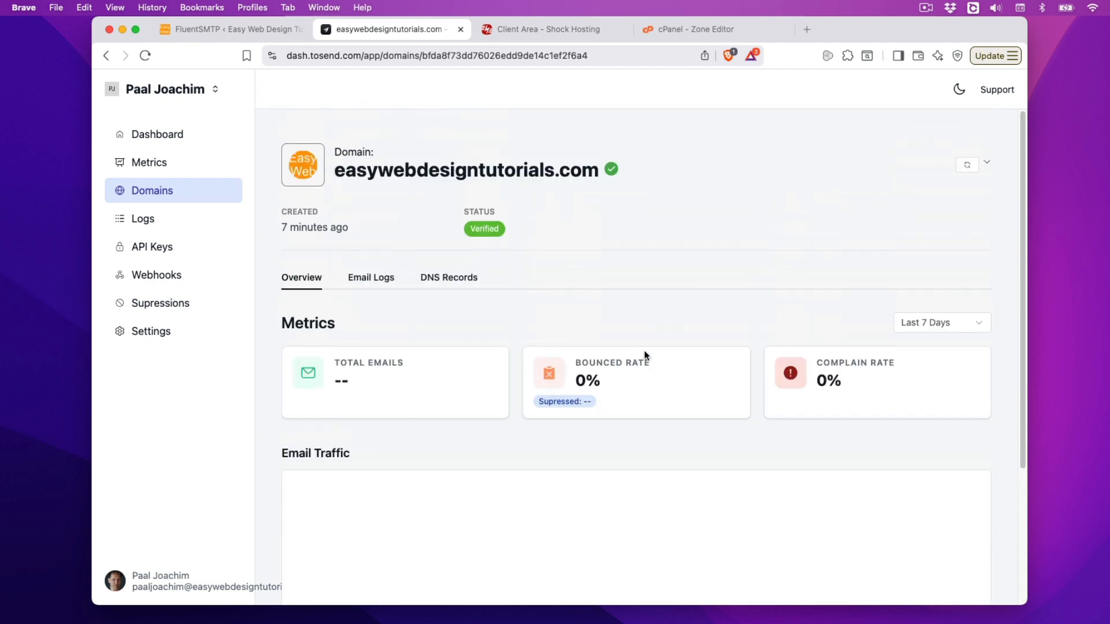
Step: Choose toSend as the provider for a new FluentSMTP connection
click(208, 27)
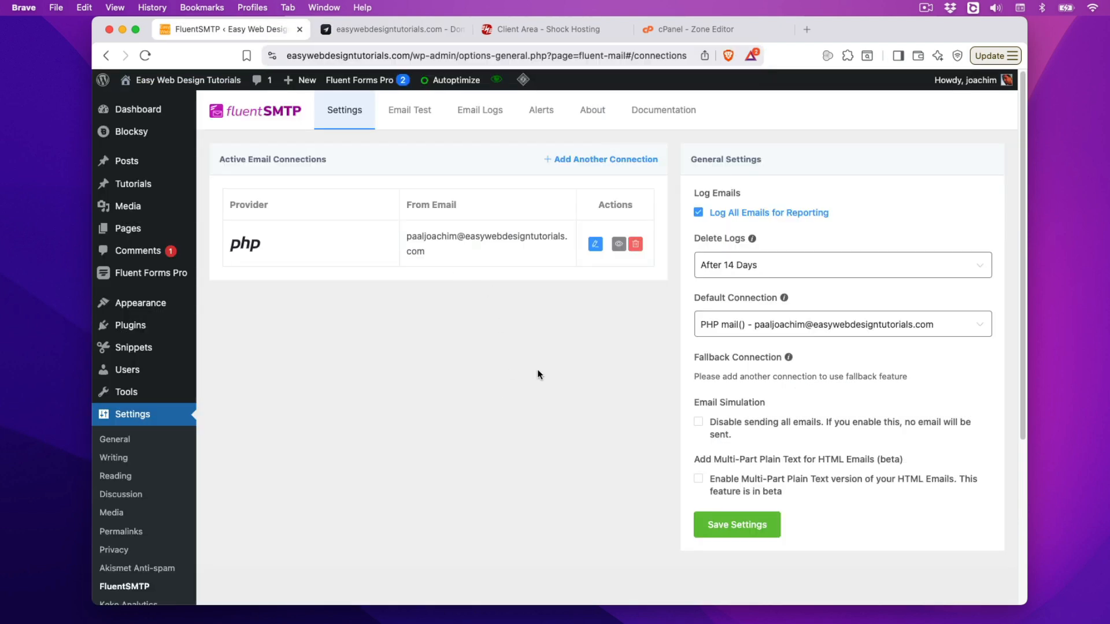
click(593, 241)
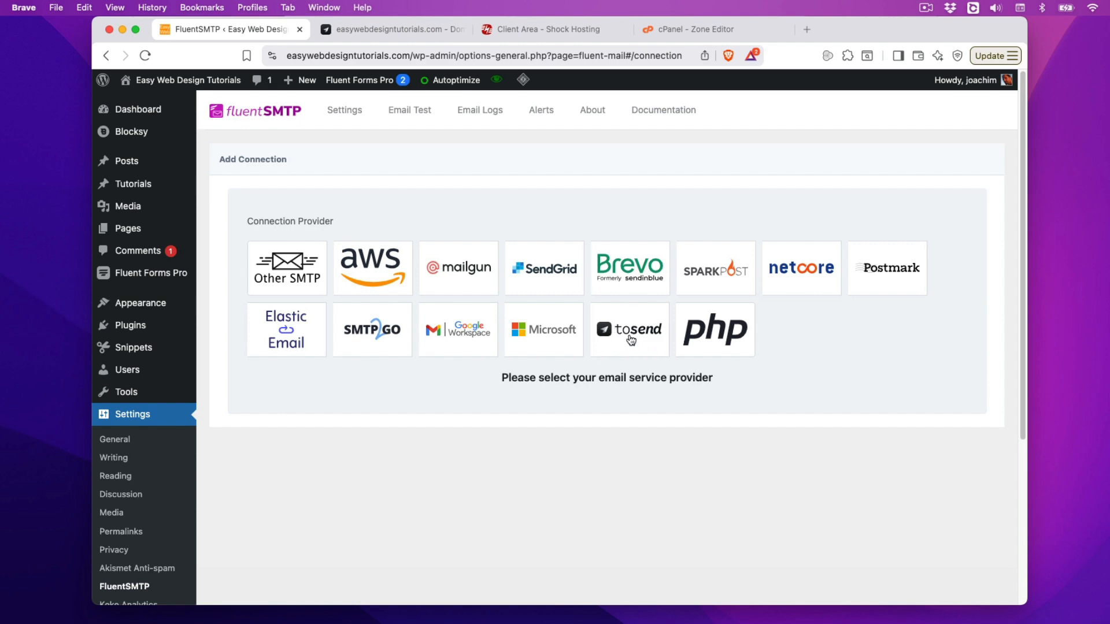
click(631, 340)
click(316, 392)
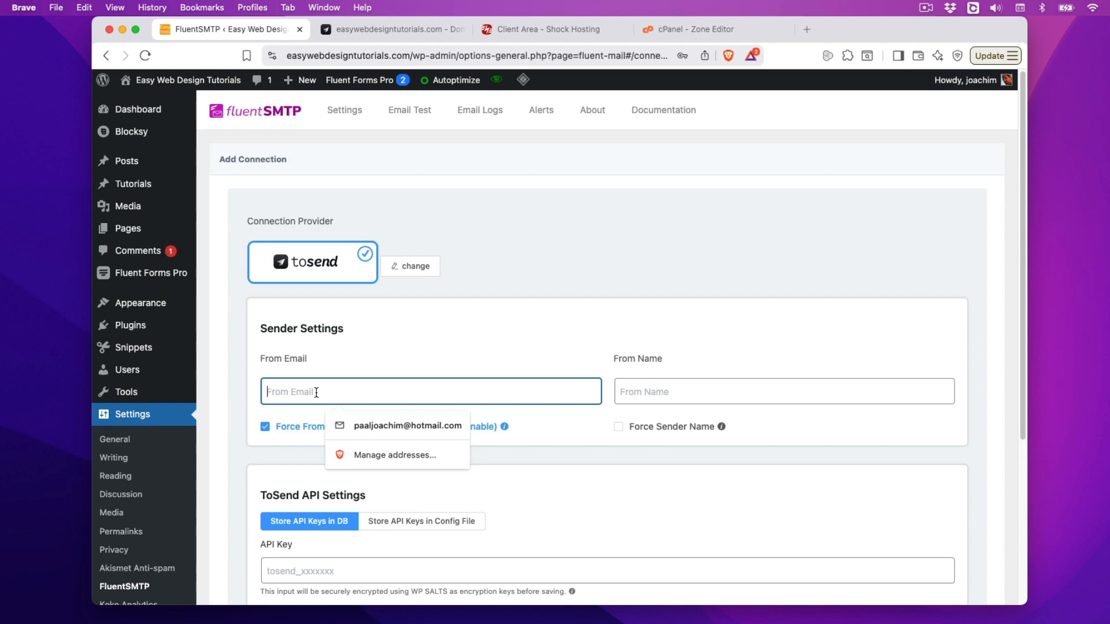
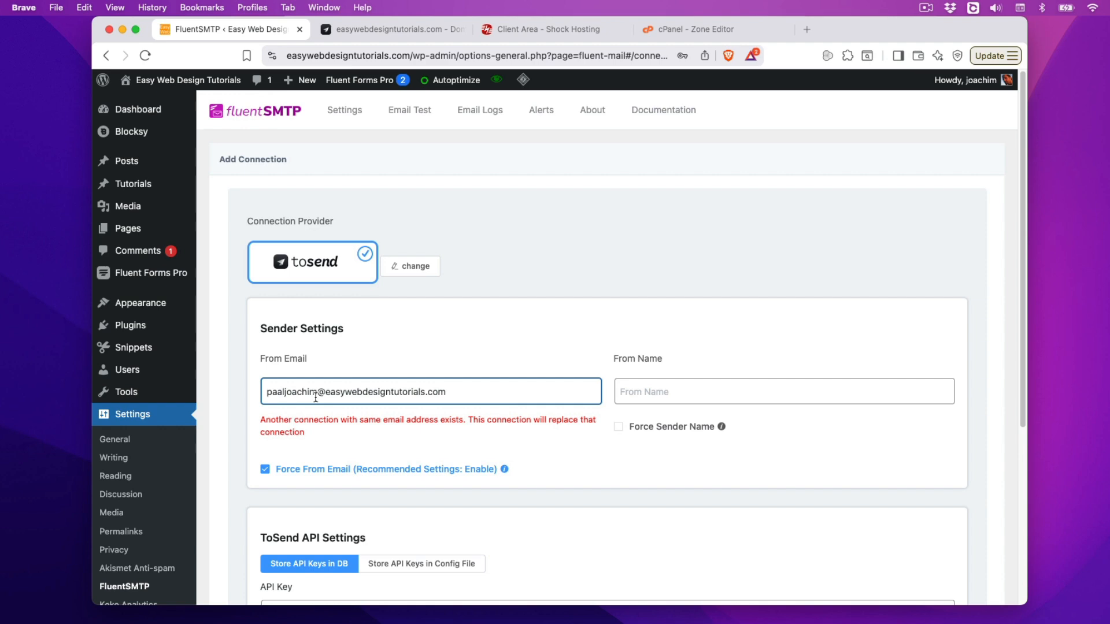
click(713, 400)
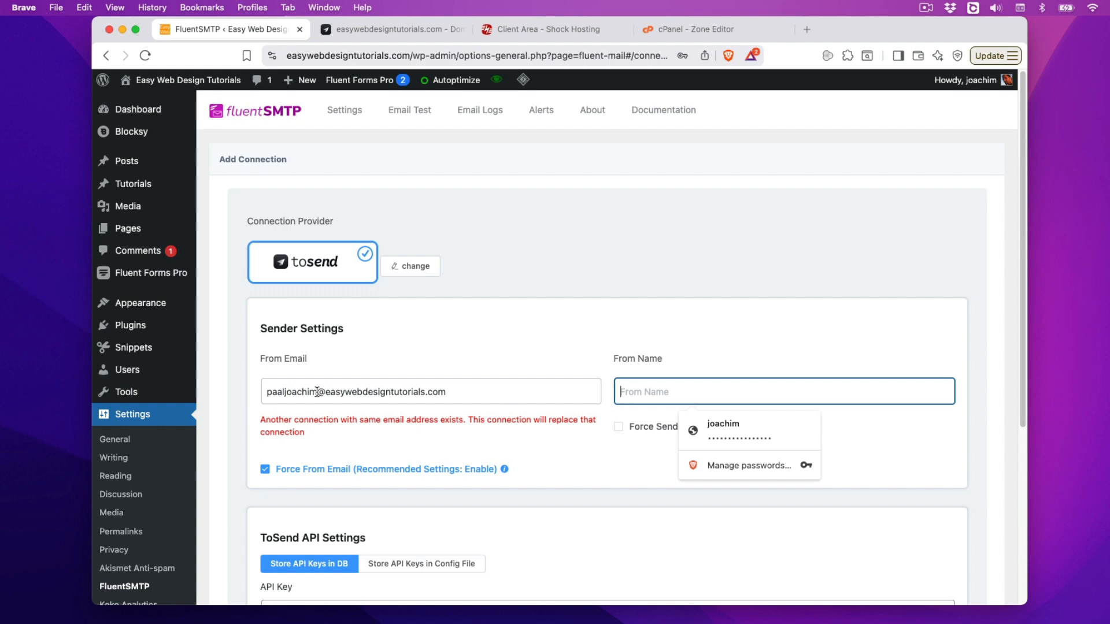
drag(317, 392, 250, 390)
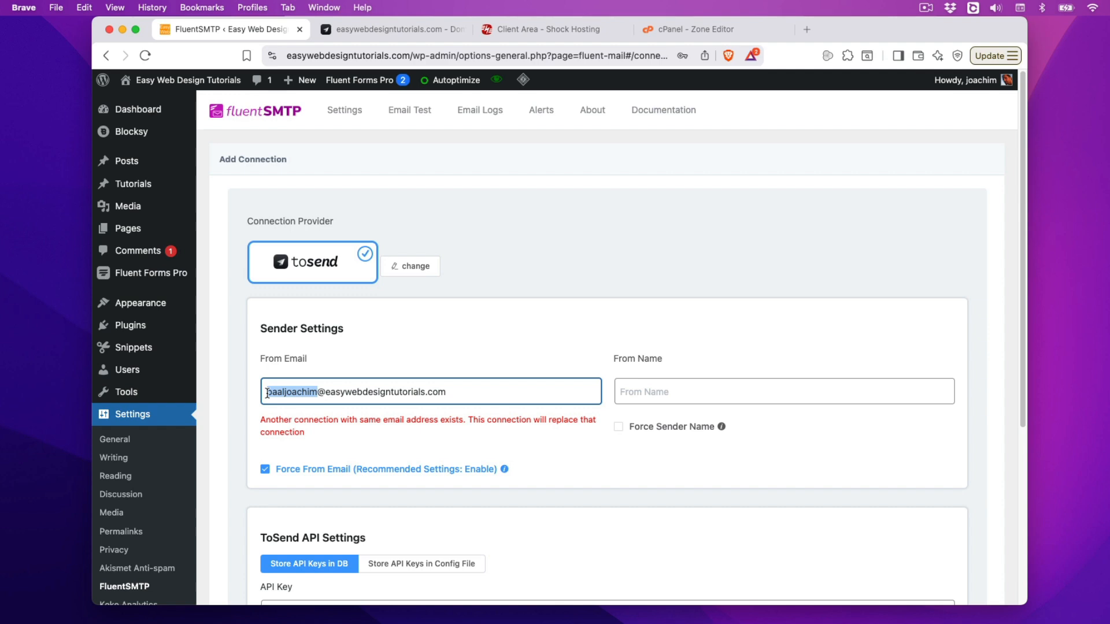
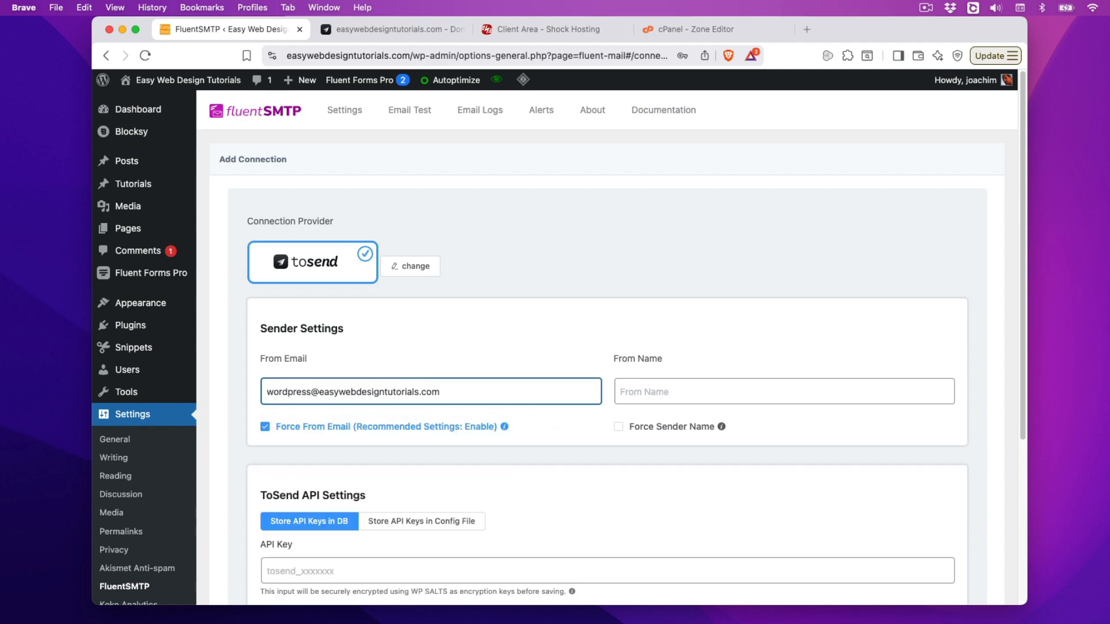
Step: Enter the sender's full name as the From Name
click(652, 385)
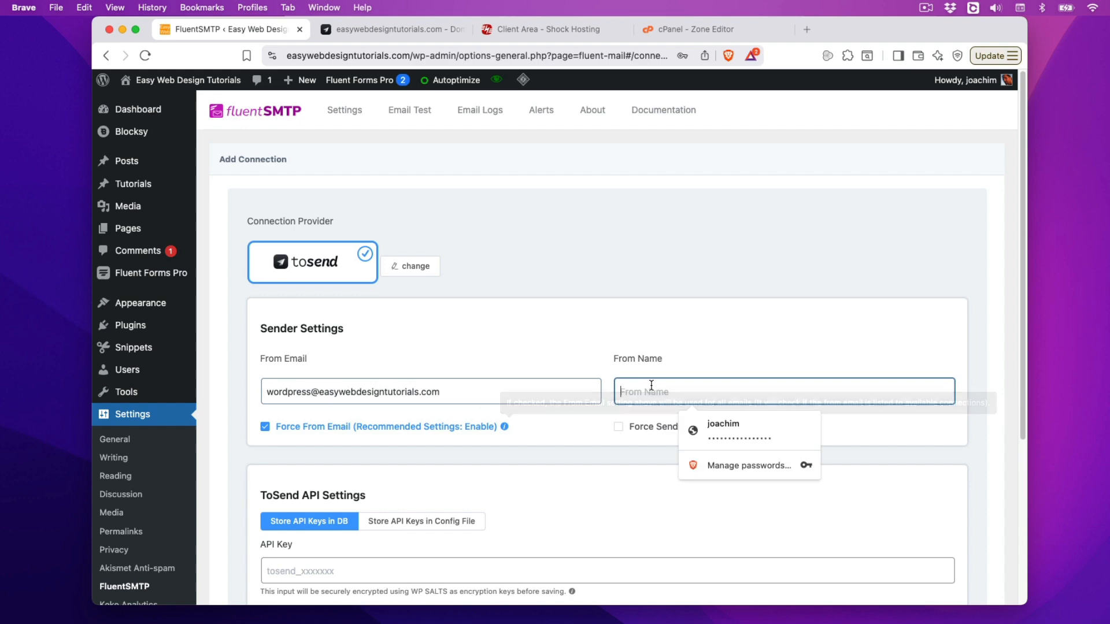
text(Paal Joachim)
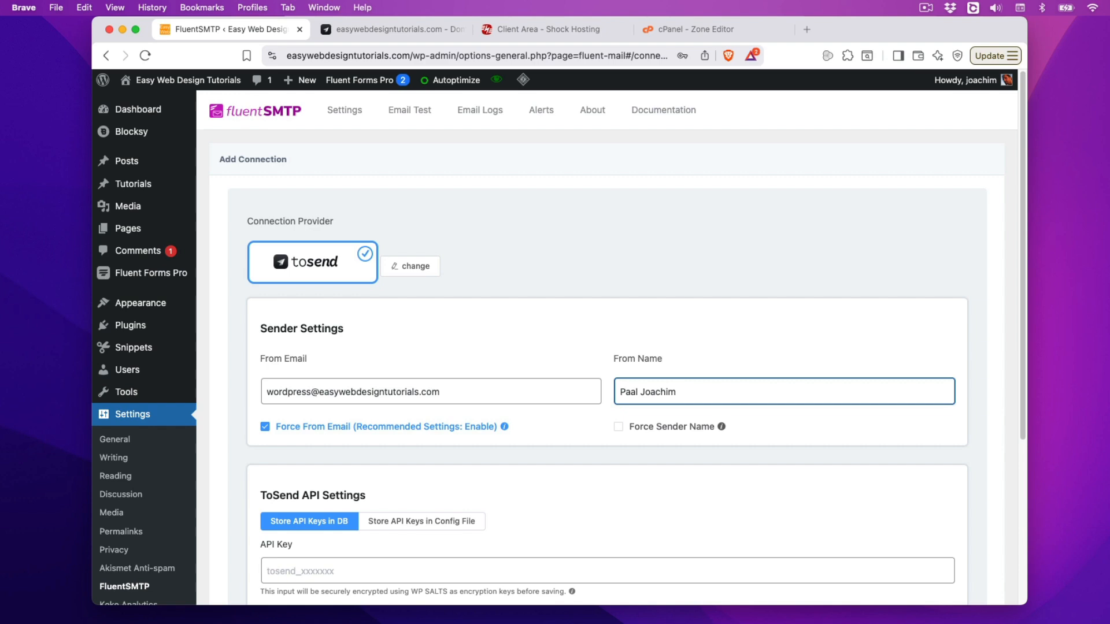
scroll(658, 531, down, 3)
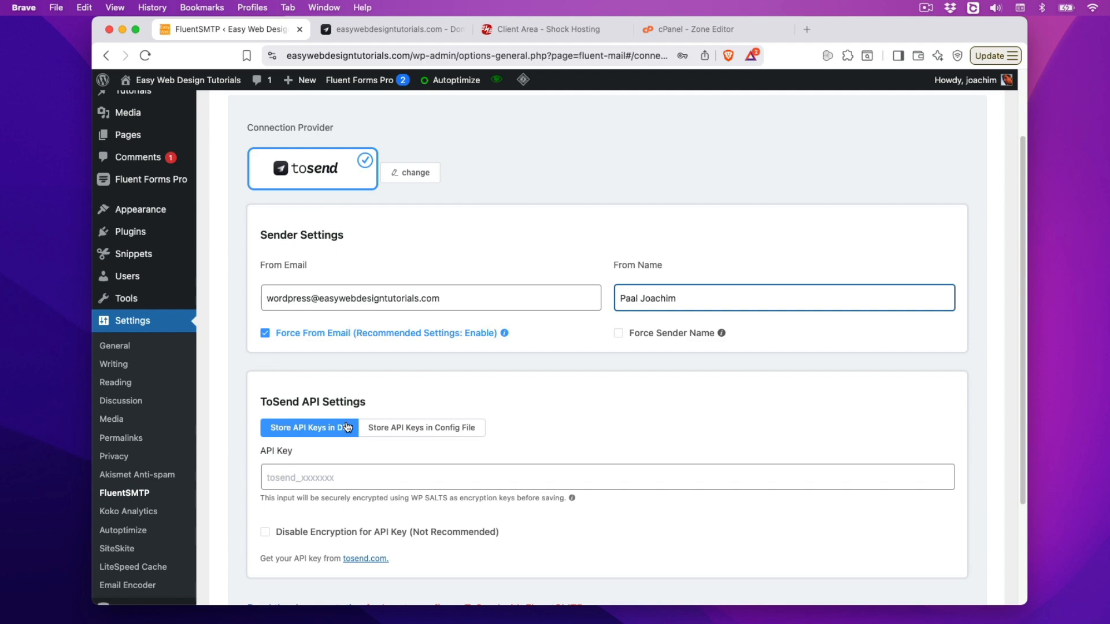
Step: Start a new toSend API key named 'Easywebdesigntutorials'
click(366, 28)
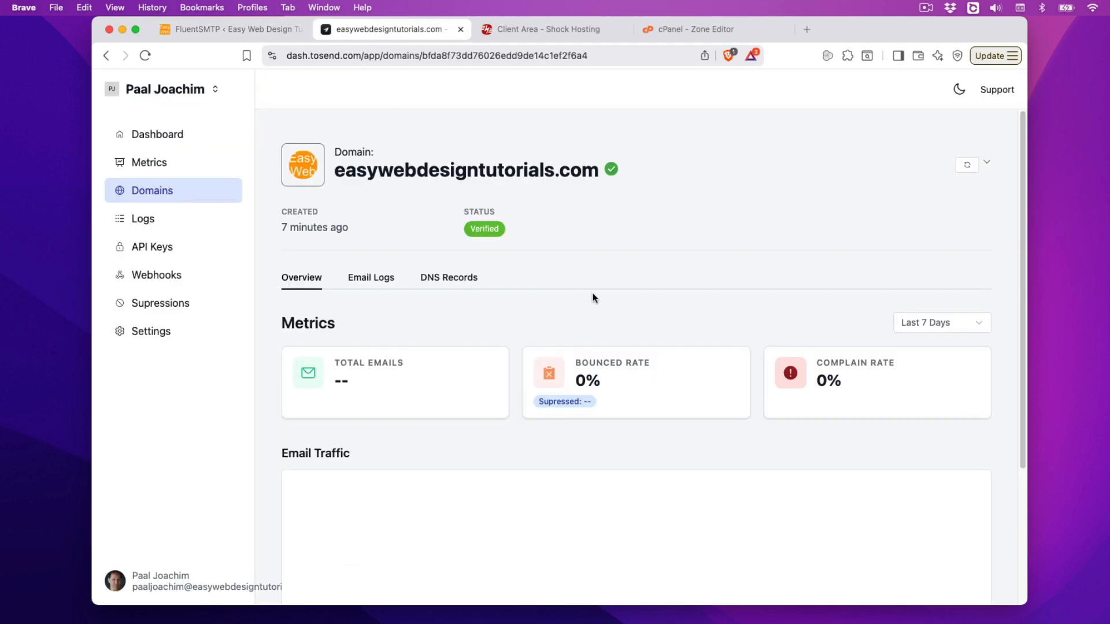
click(173, 250)
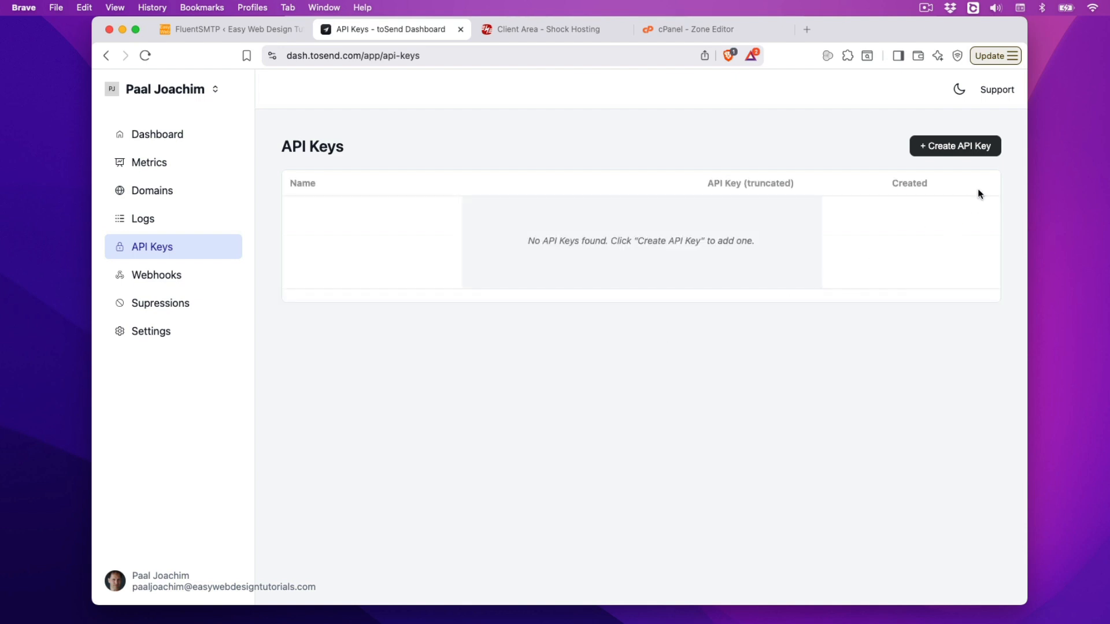
click(953, 147)
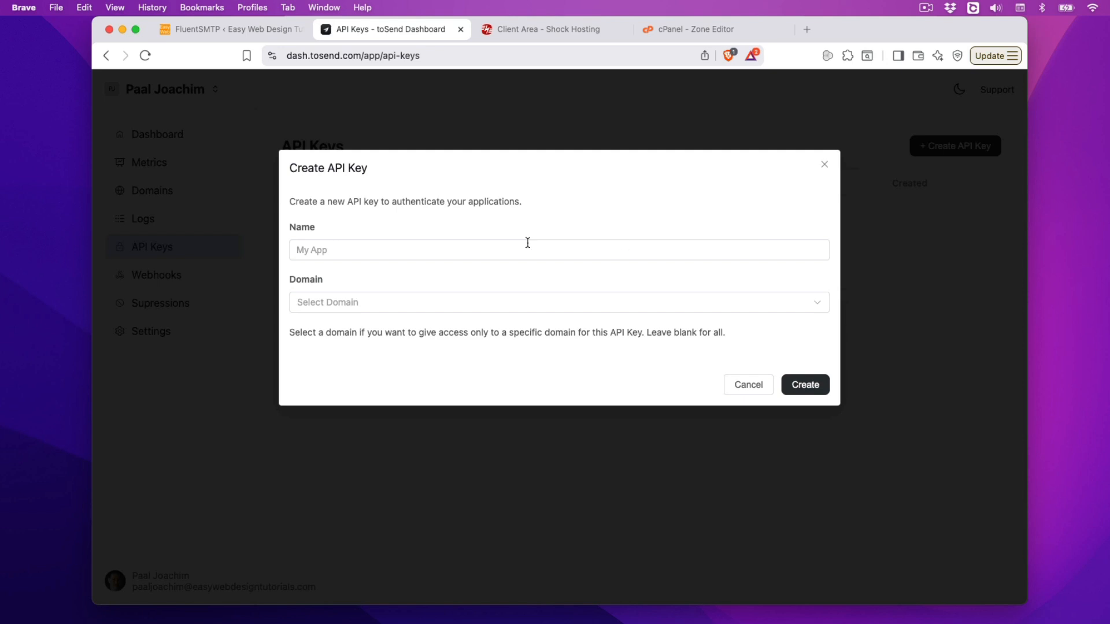
click(339, 248)
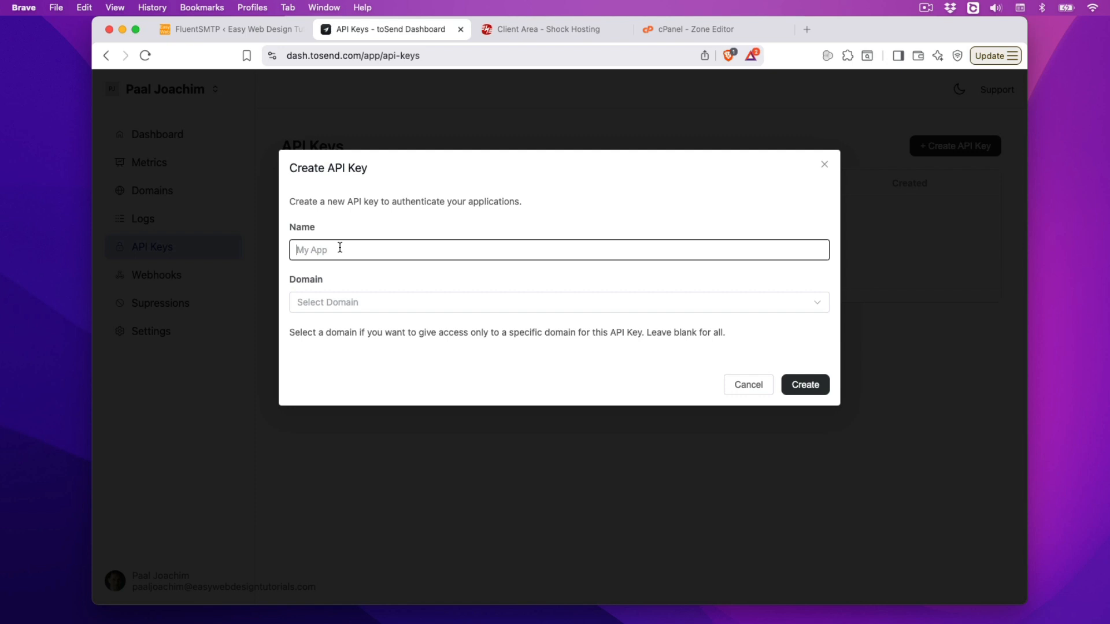
text(Ea)
text(syu)
text(webdes)
text(igntut)
text(orials)
Step: Leave the key's domain blank so it covers all domains, create it, and copy it
click(819, 306)
click(493, 337)
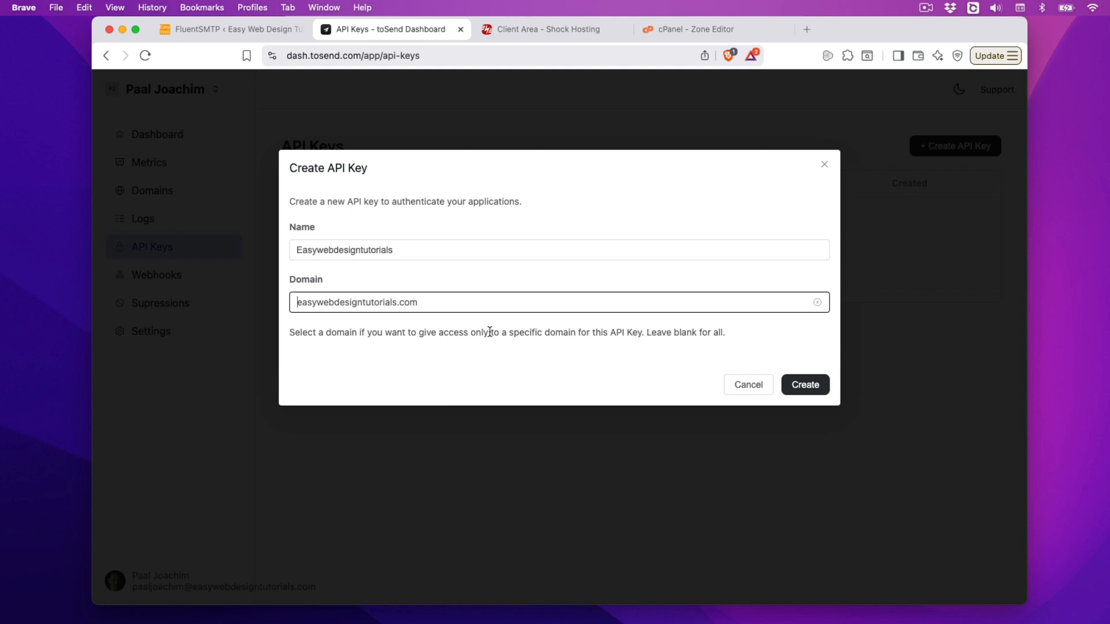
click(724, 339)
drag(724, 335, 288, 334)
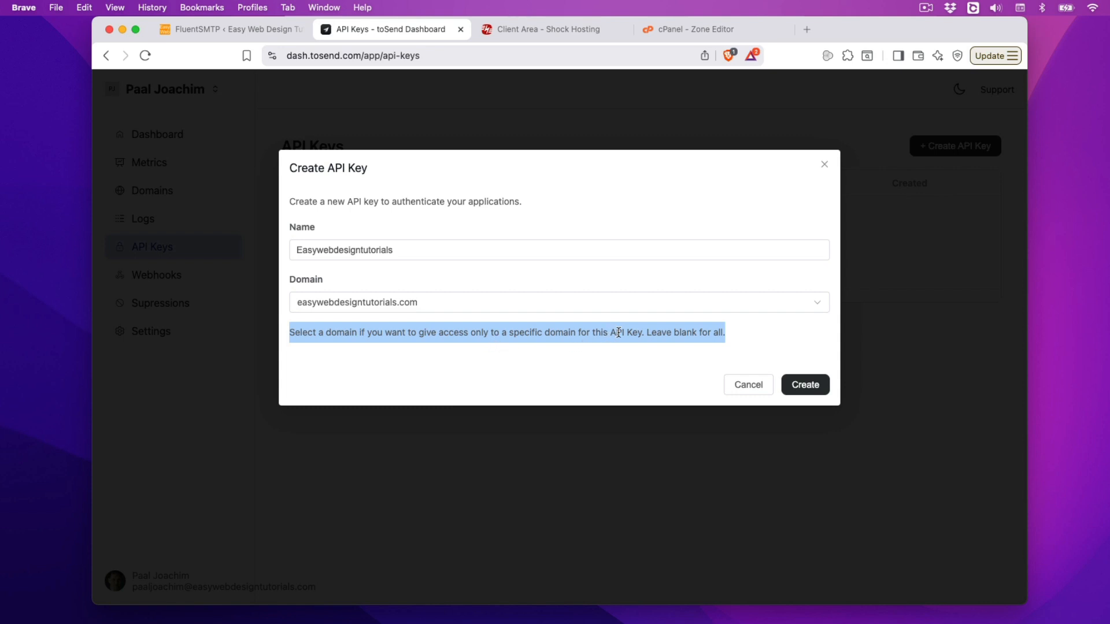
click(817, 302)
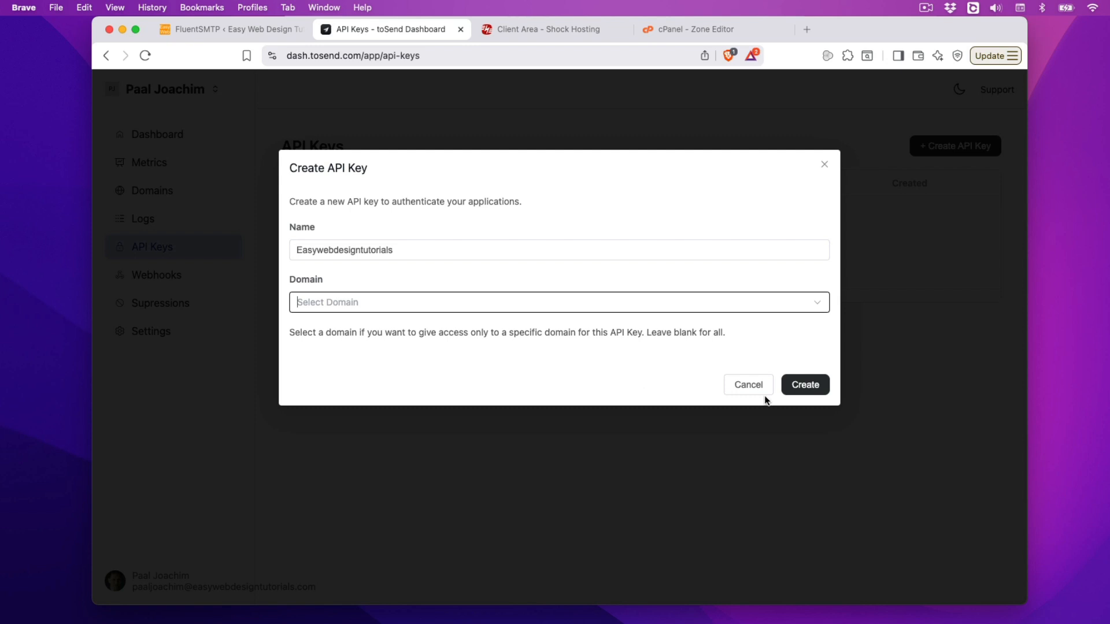
click(803, 384)
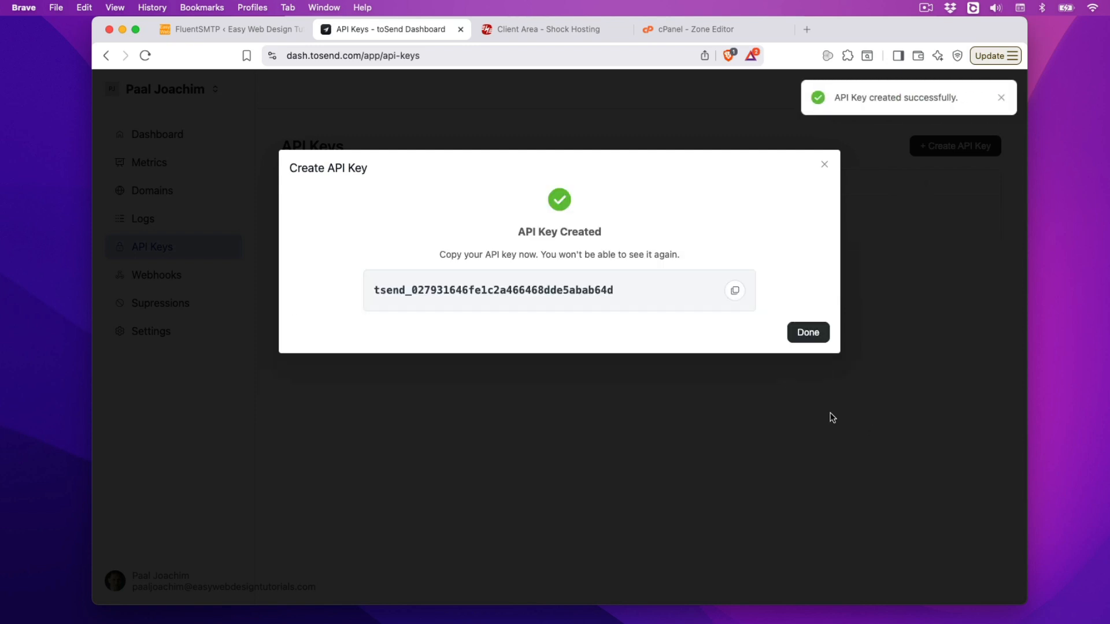
click(735, 292)
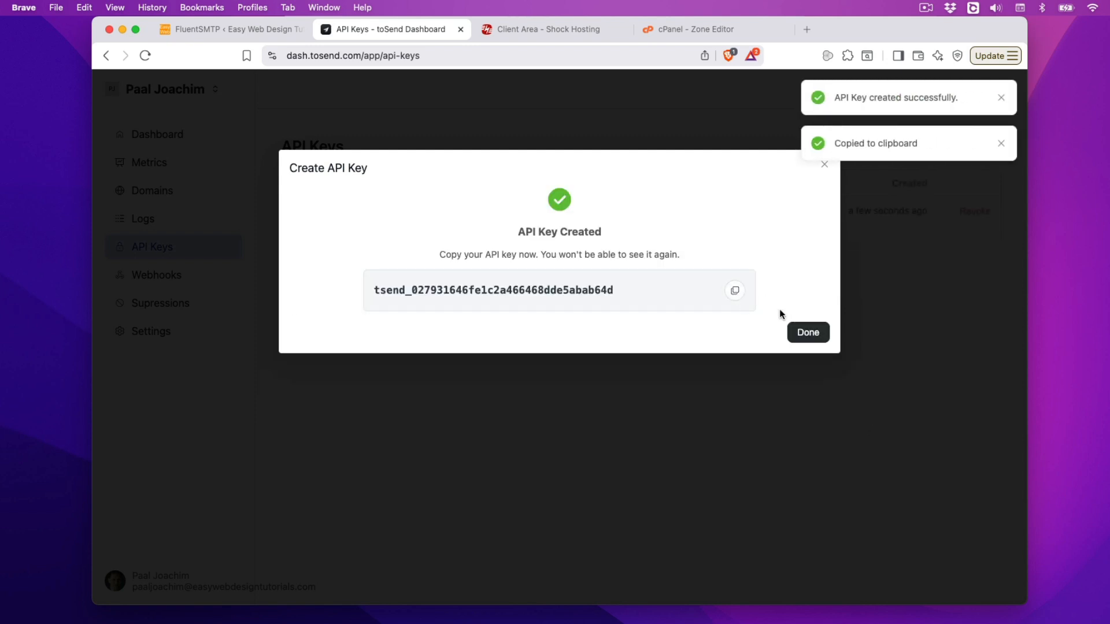
Step: Paste the copied toSend API key into the FluentSMTP connection's API Key field
click(249, 32)
click(479, 475)
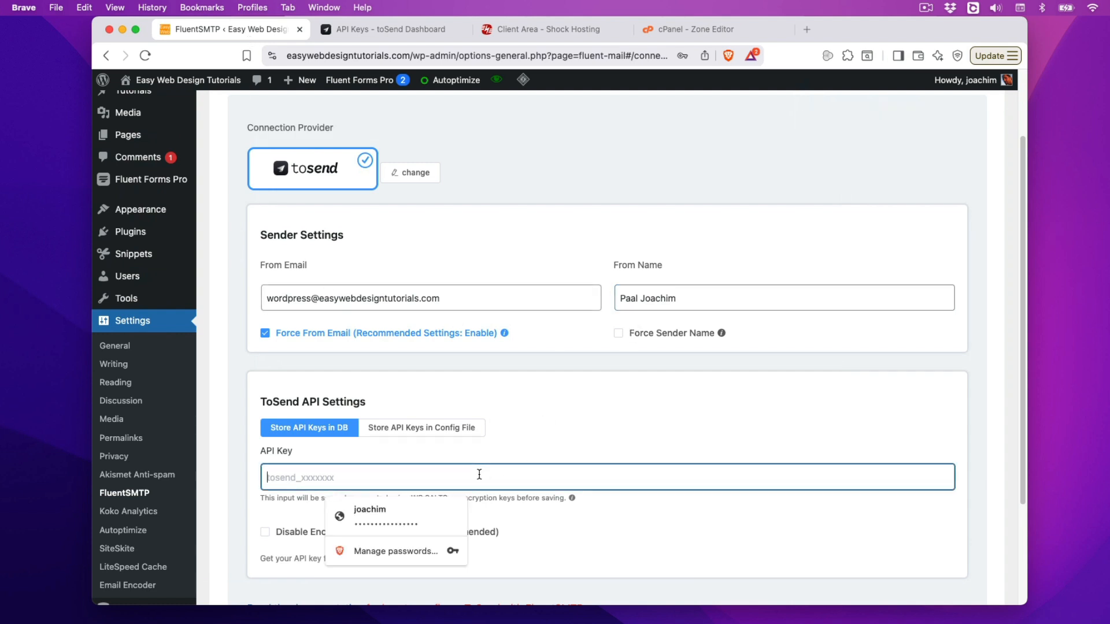
key(super+v)
scroll(636, 497, down, 1)
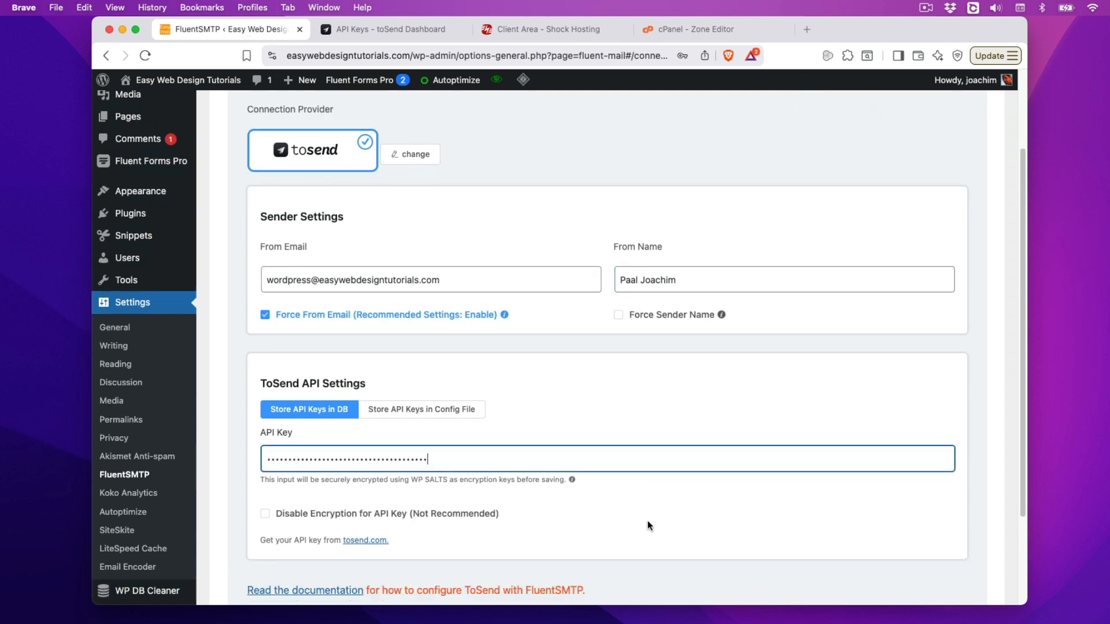
scroll(647, 524, down, 3)
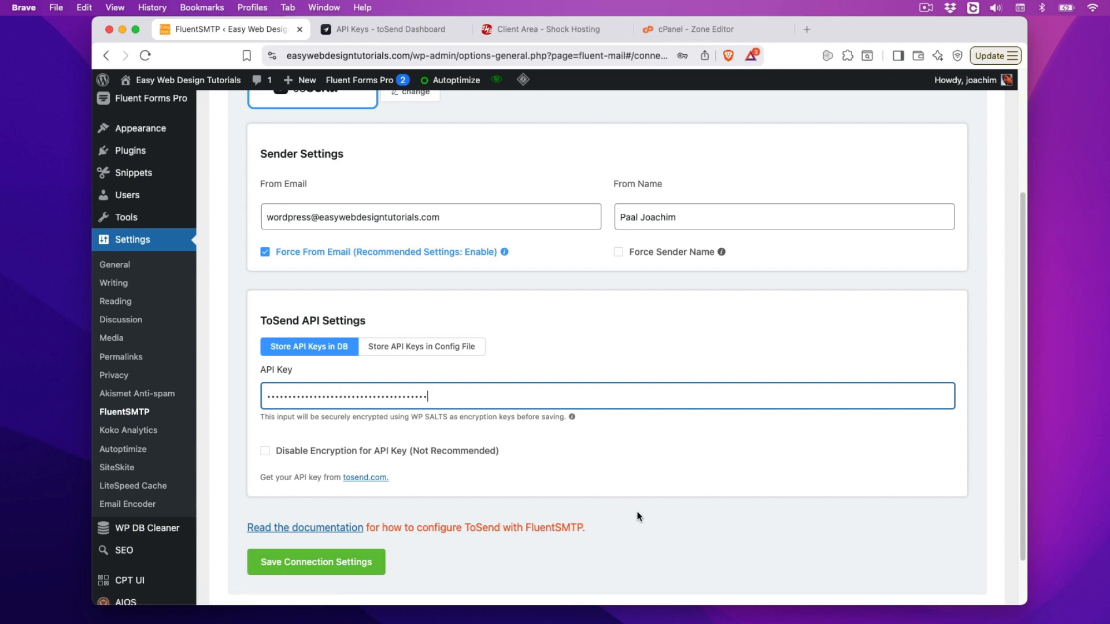
Step: Dismiss toSend's new-key confirmation and visit its support portal
click(380, 27)
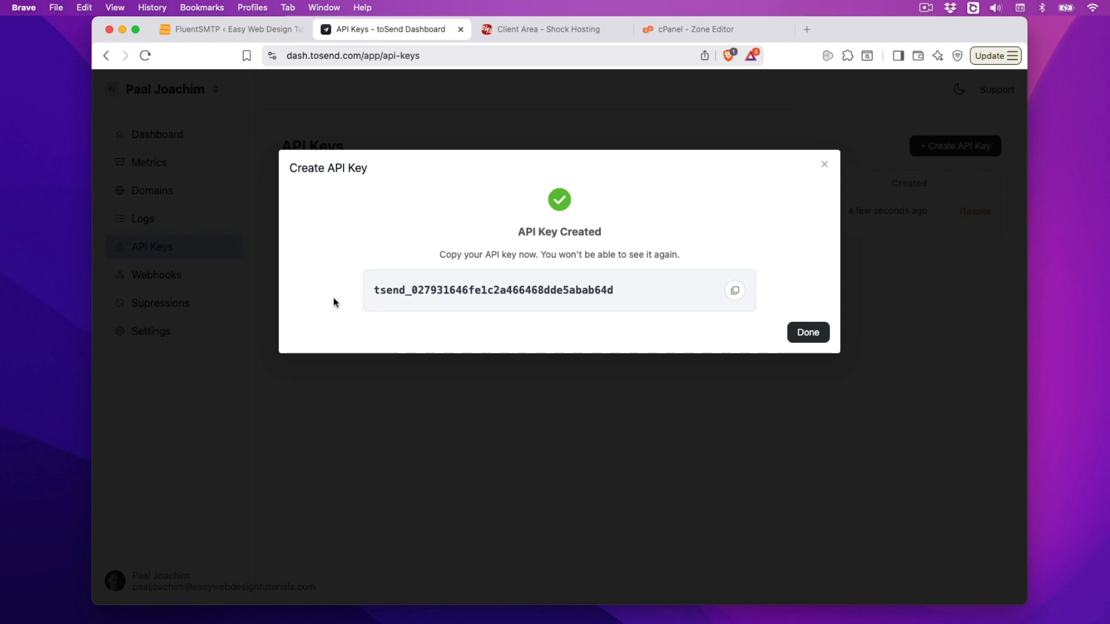
click(810, 333)
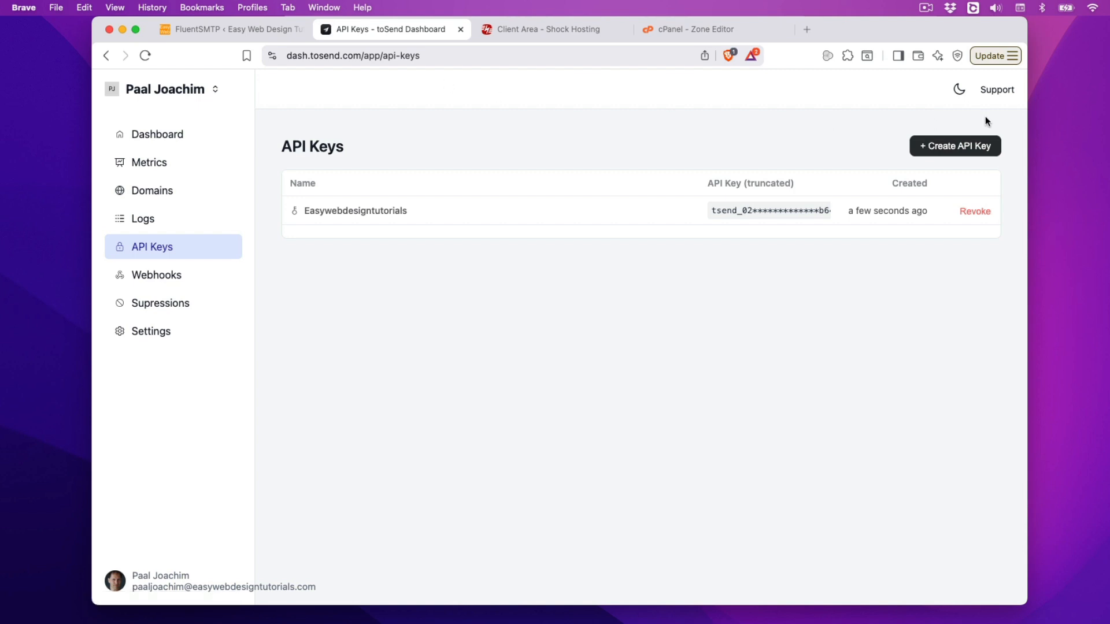
click(1000, 96)
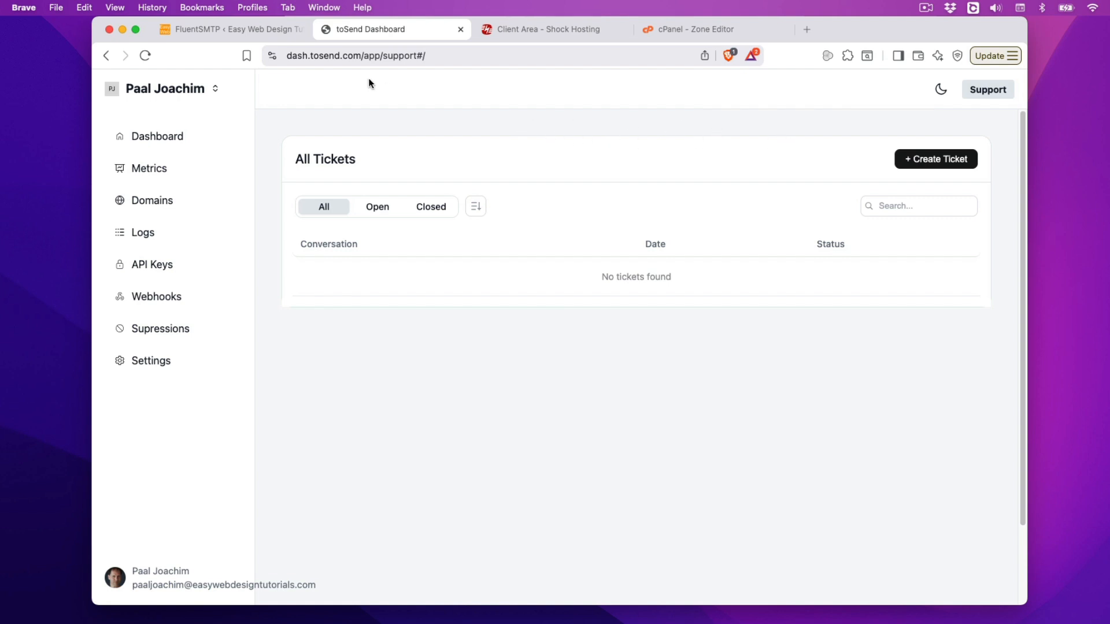
click(247, 29)
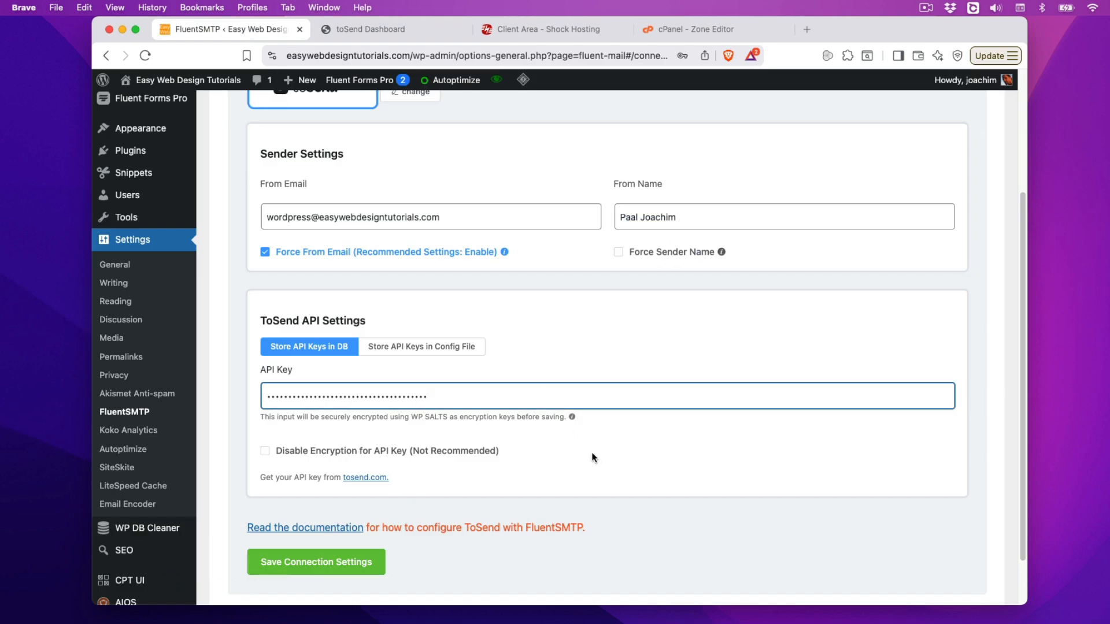
Step: Save the toSend connection settings, dismissing the browser's save-password prompt
click(279, 564)
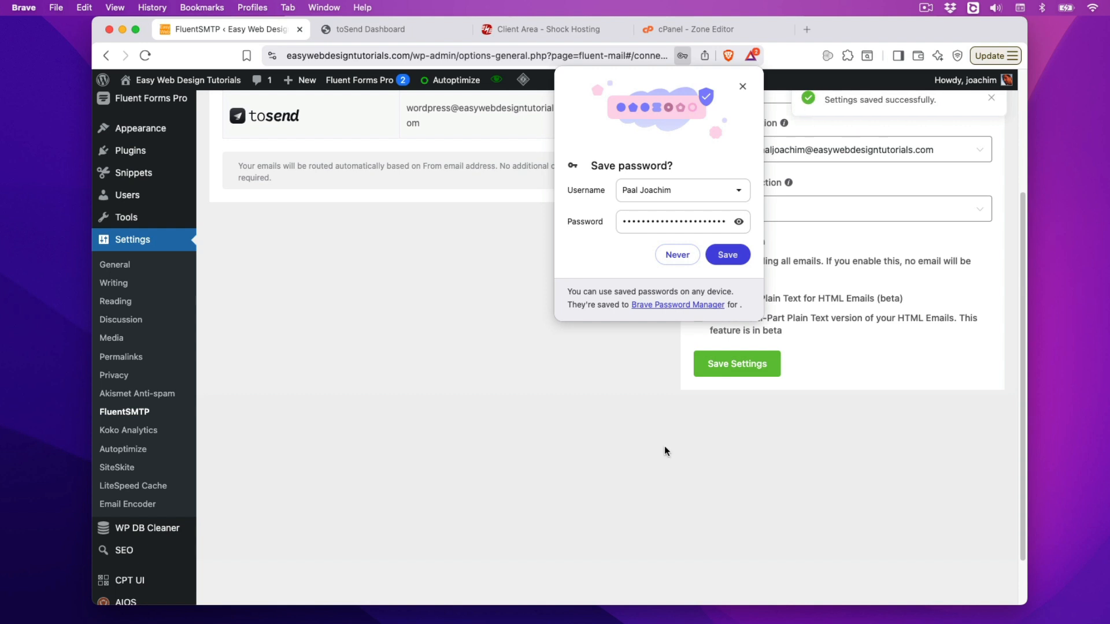
click(743, 88)
scroll(541, 483, up, 3)
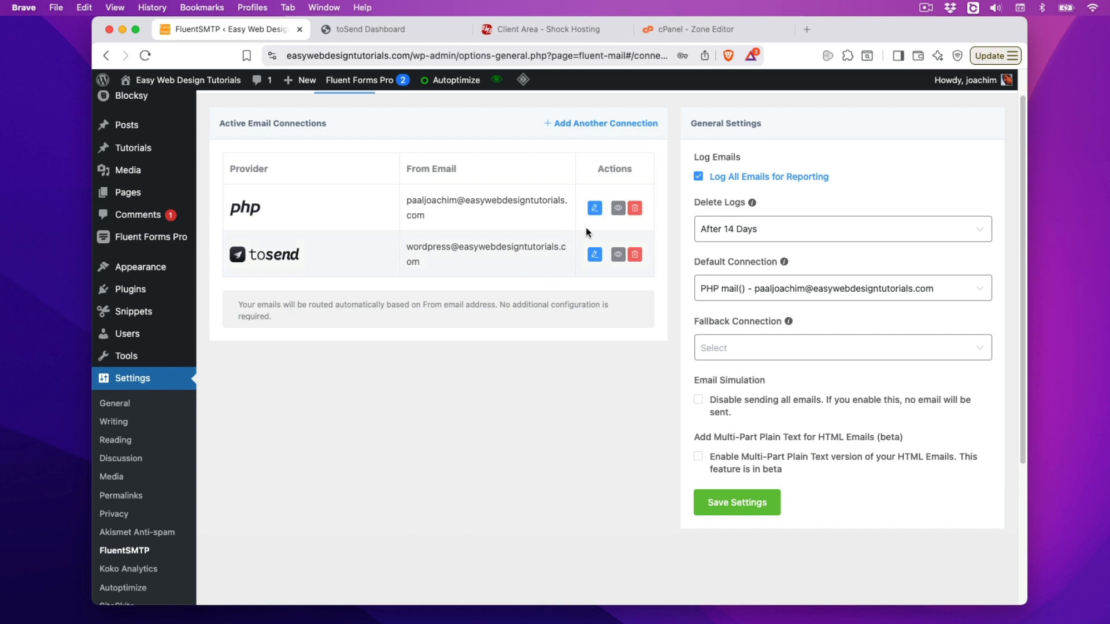
Step: Open the PHP mail connection's edit form
click(618, 208)
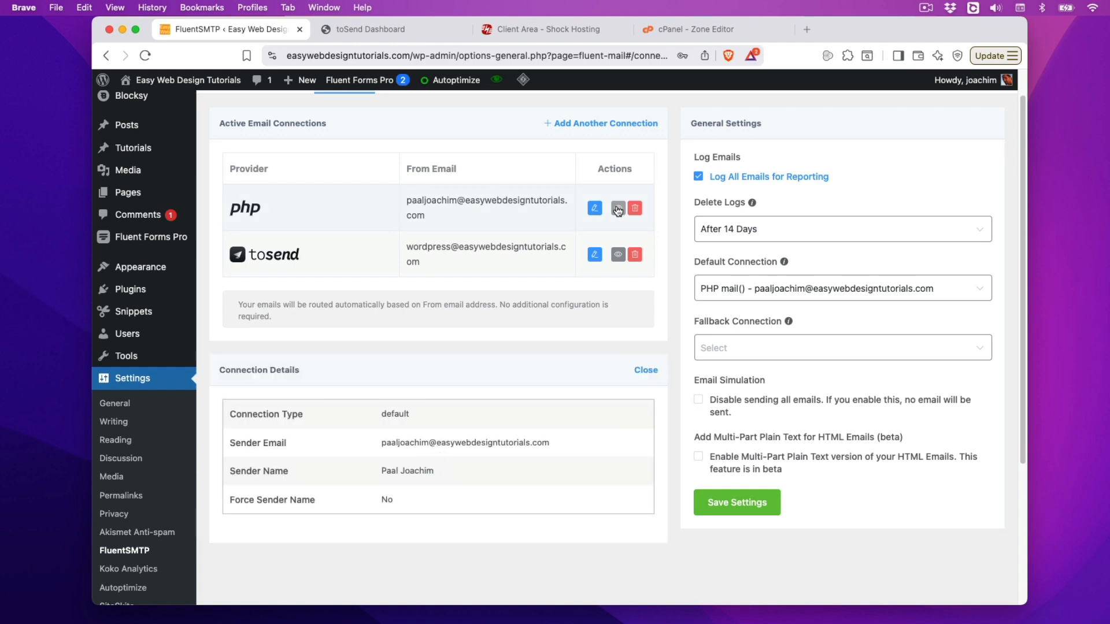
click(595, 208)
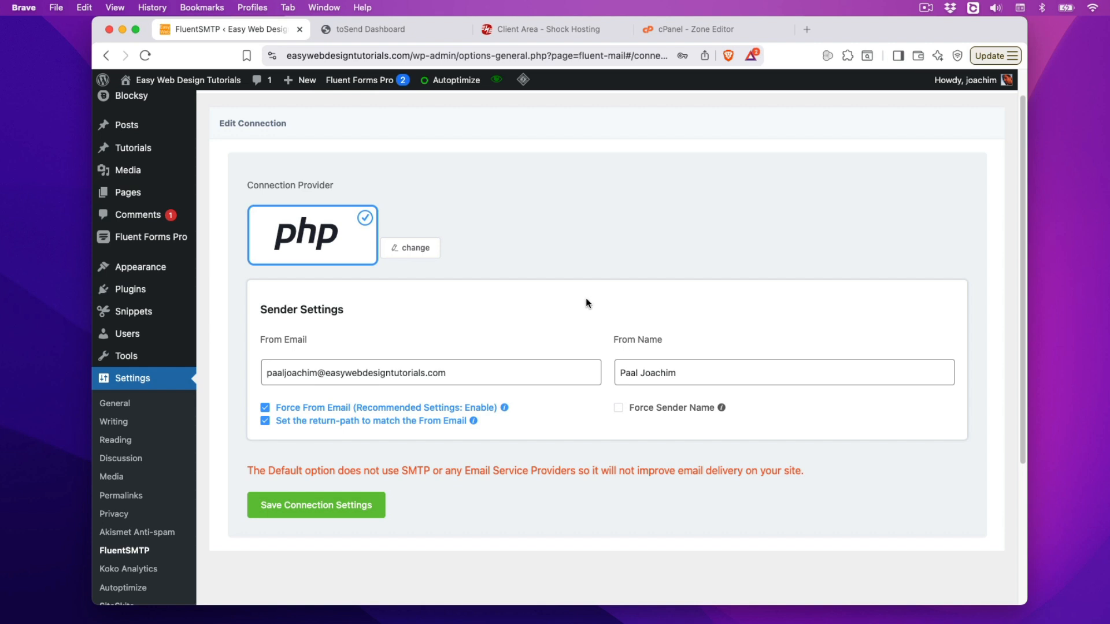
scroll(578, 304, up, 2)
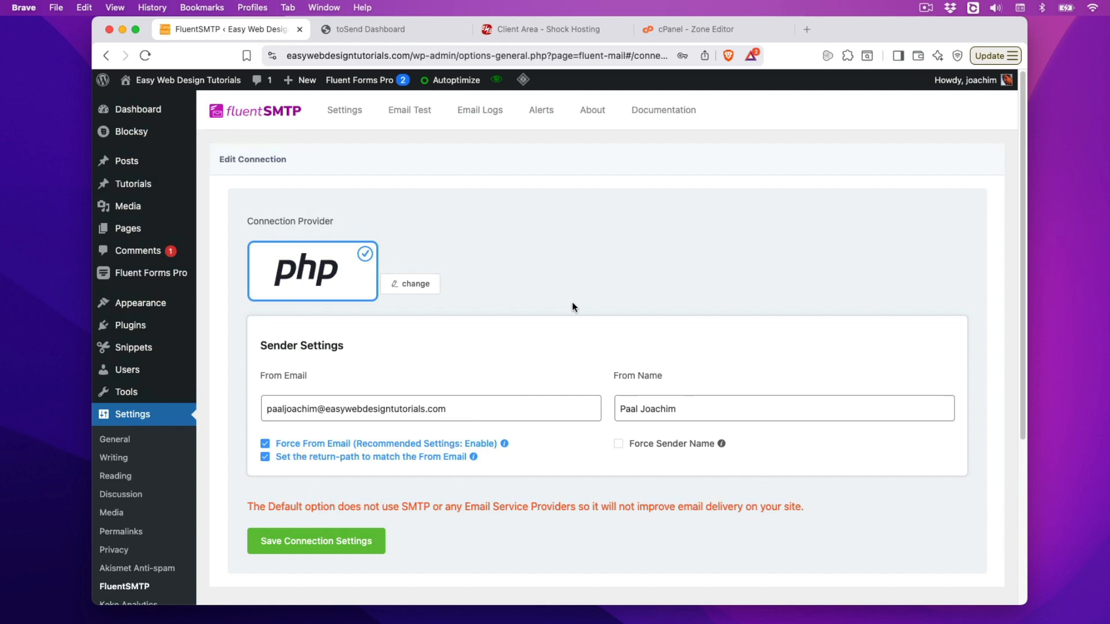
Step: Review the toSend connection's settings in FluentSMTP
click(407, 111)
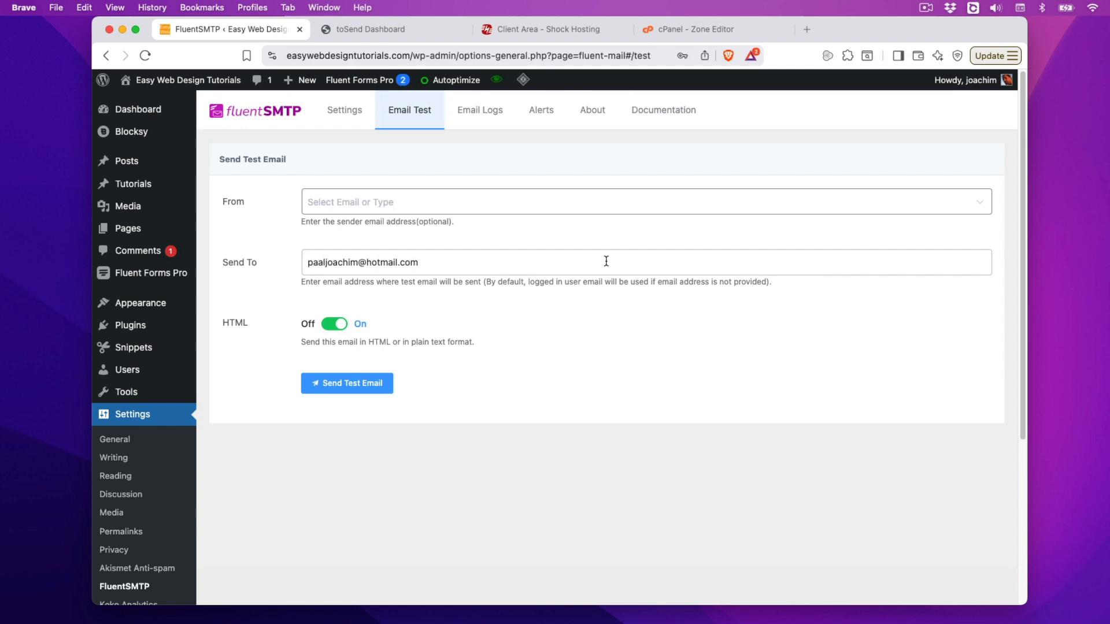
click(341, 114)
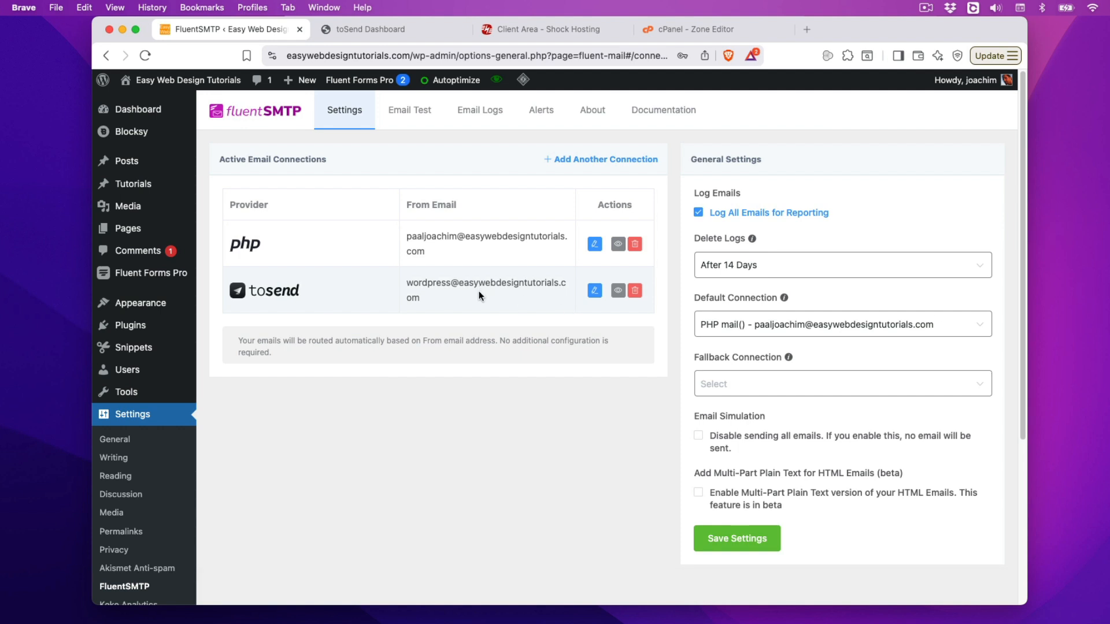
click(595, 292)
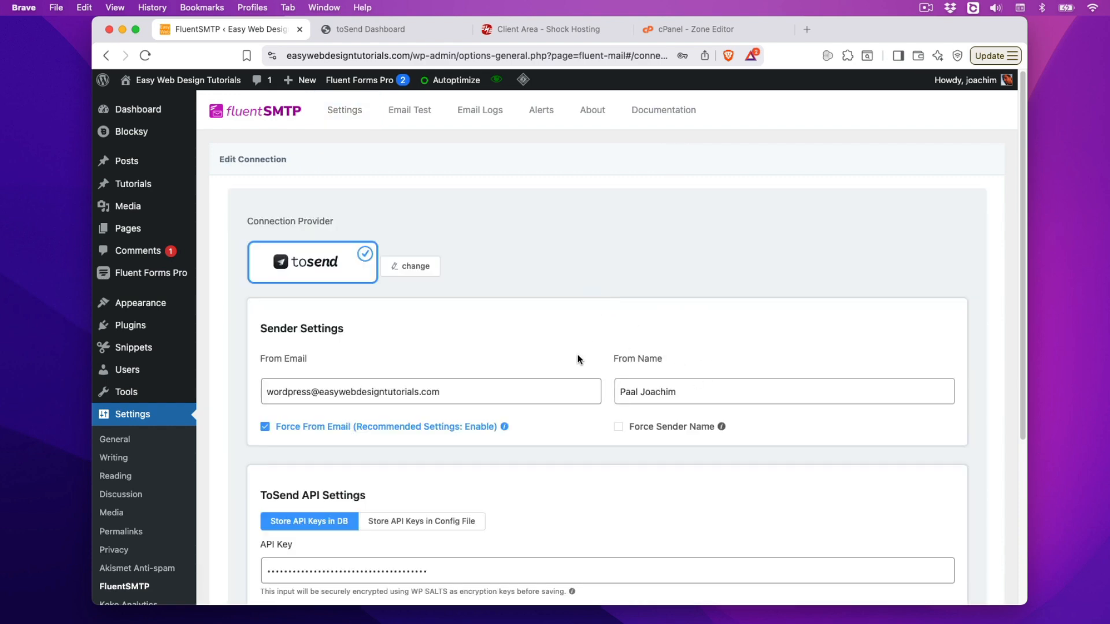
scroll(611, 514, down, 5)
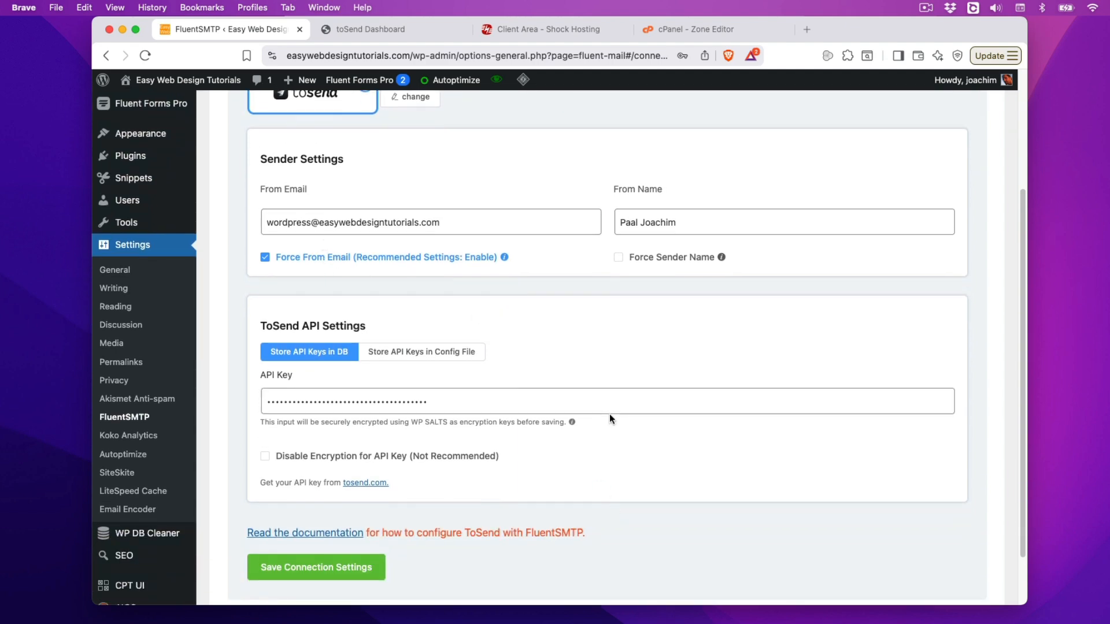
scroll(610, 417, up, 5)
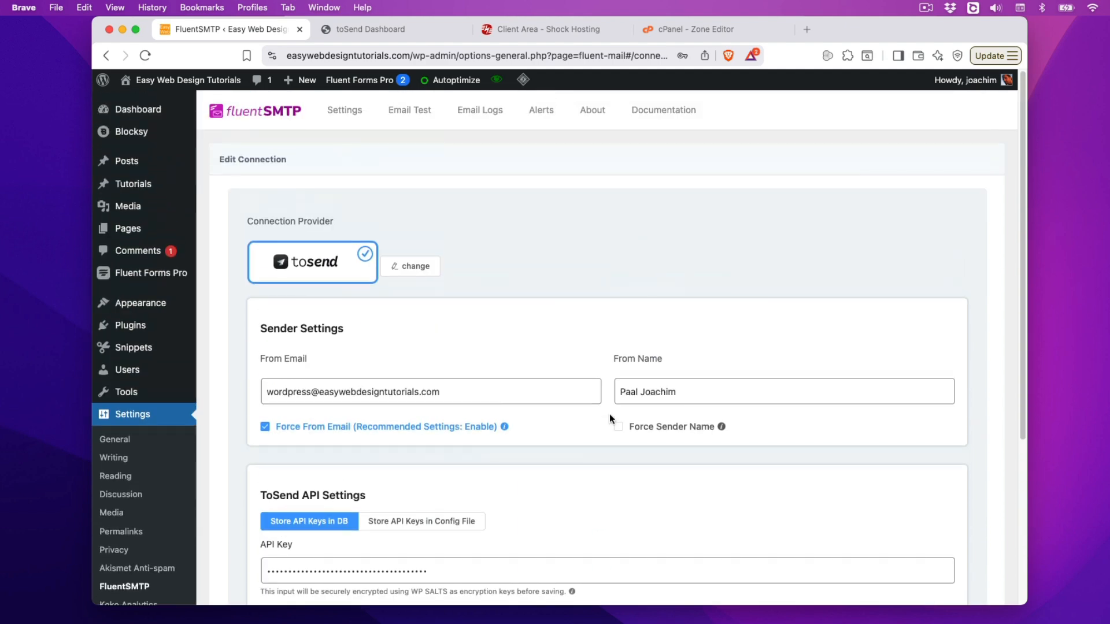
Step: Send the HTML test email using the site's wordpress sender address
click(412, 113)
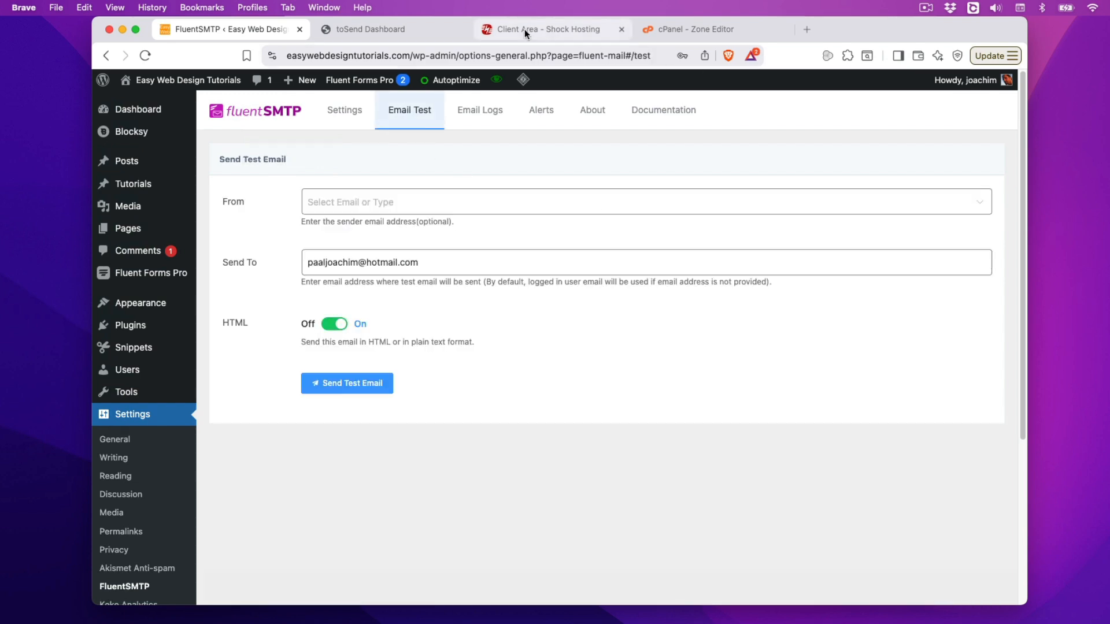
click(400, 32)
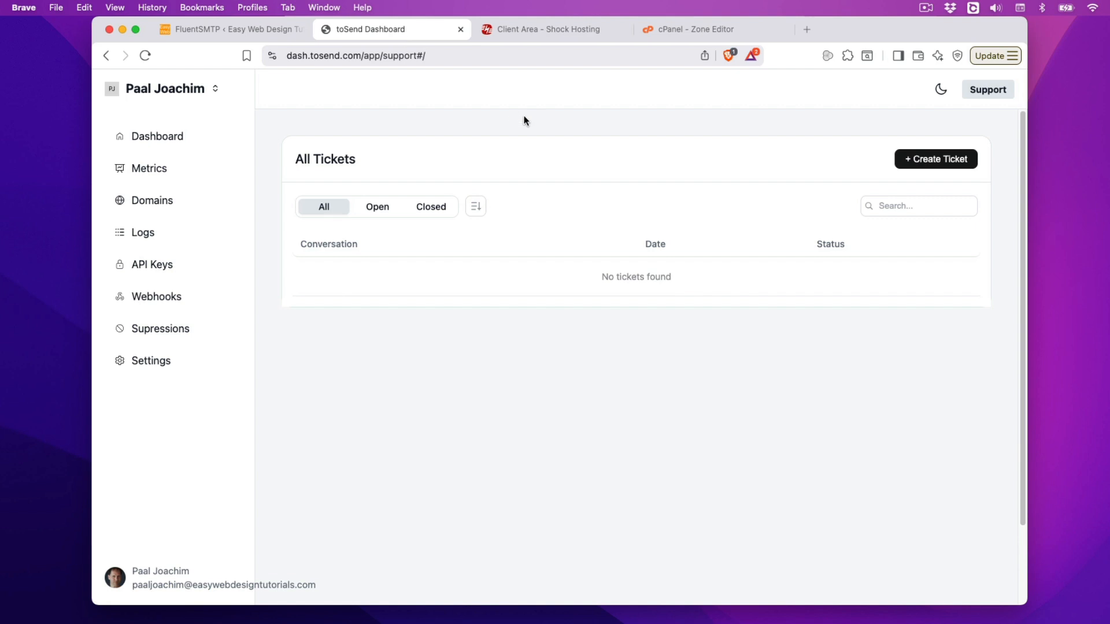
click(255, 30)
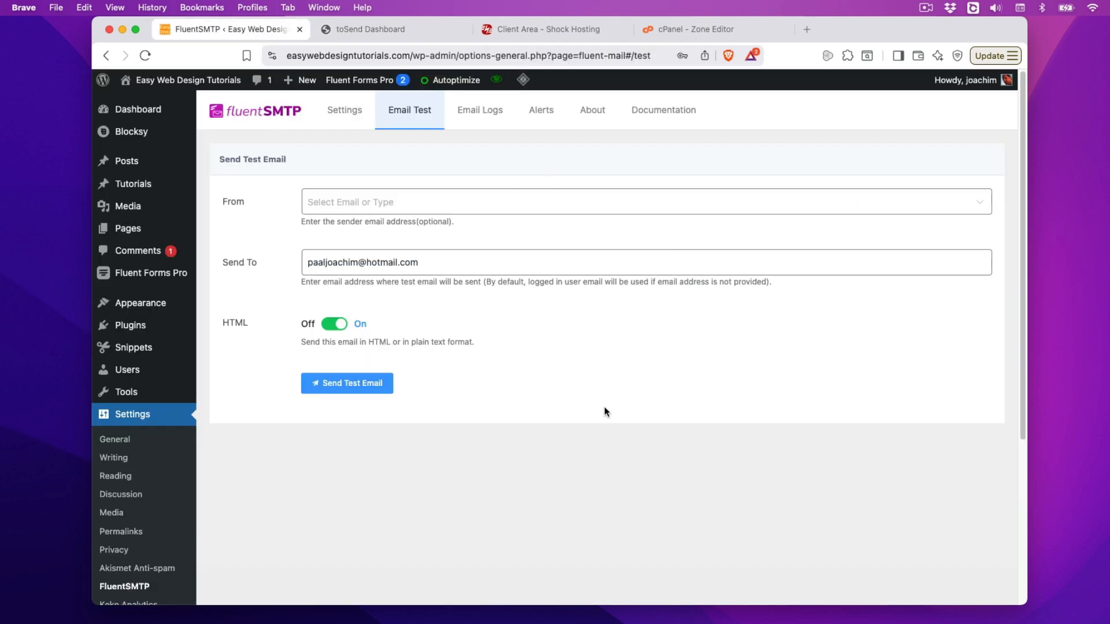
click(359, 200)
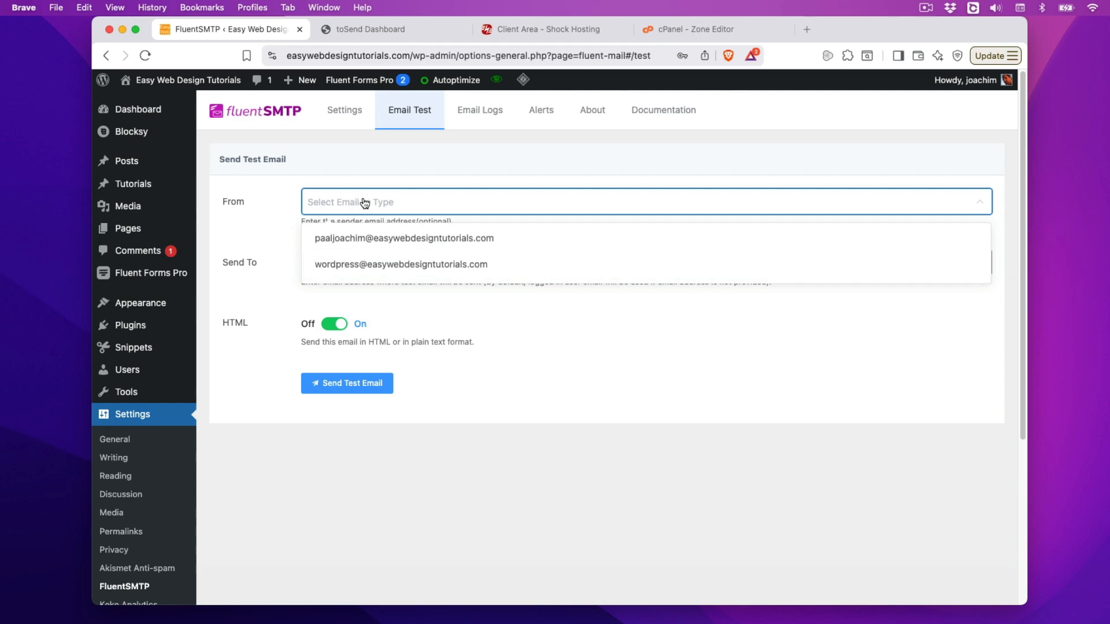
click(368, 266)
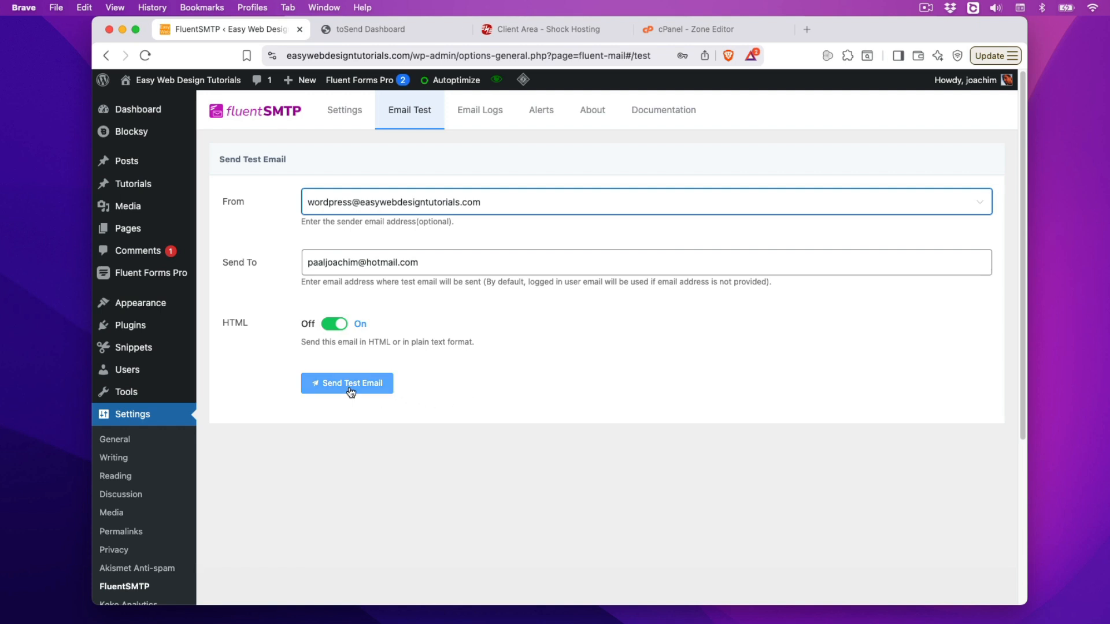
click(374, 385)
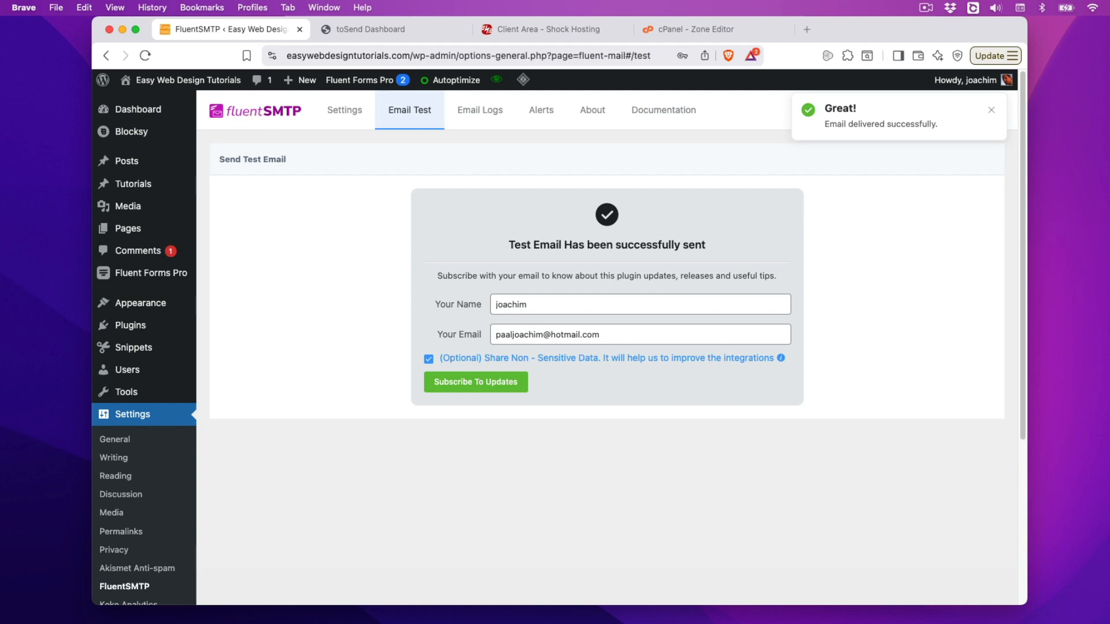
click(1105, 621)
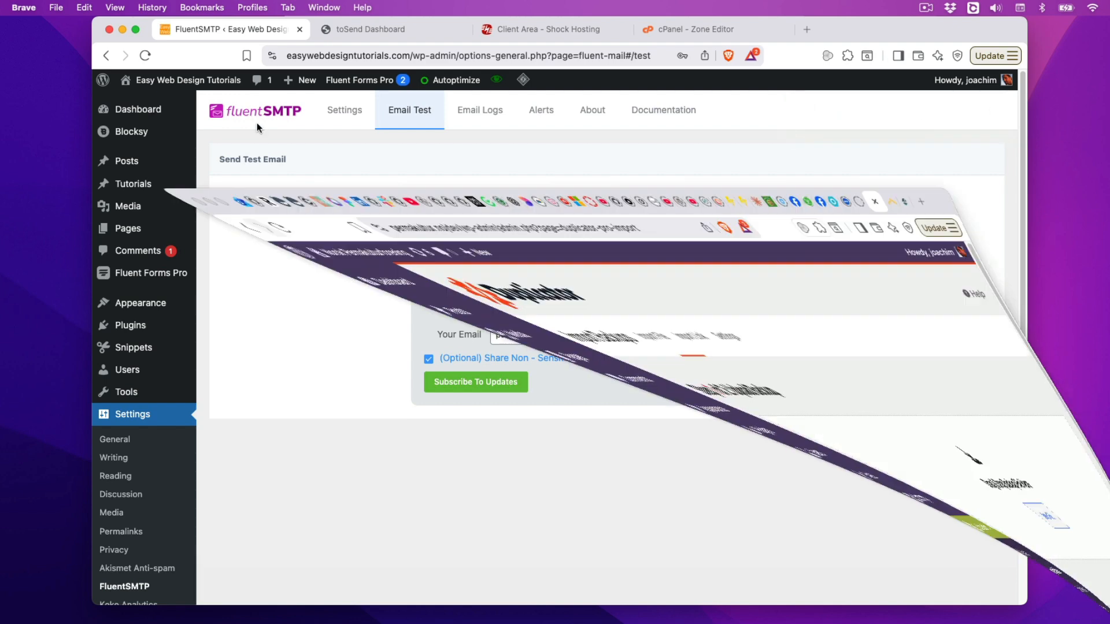
click(75, 41)
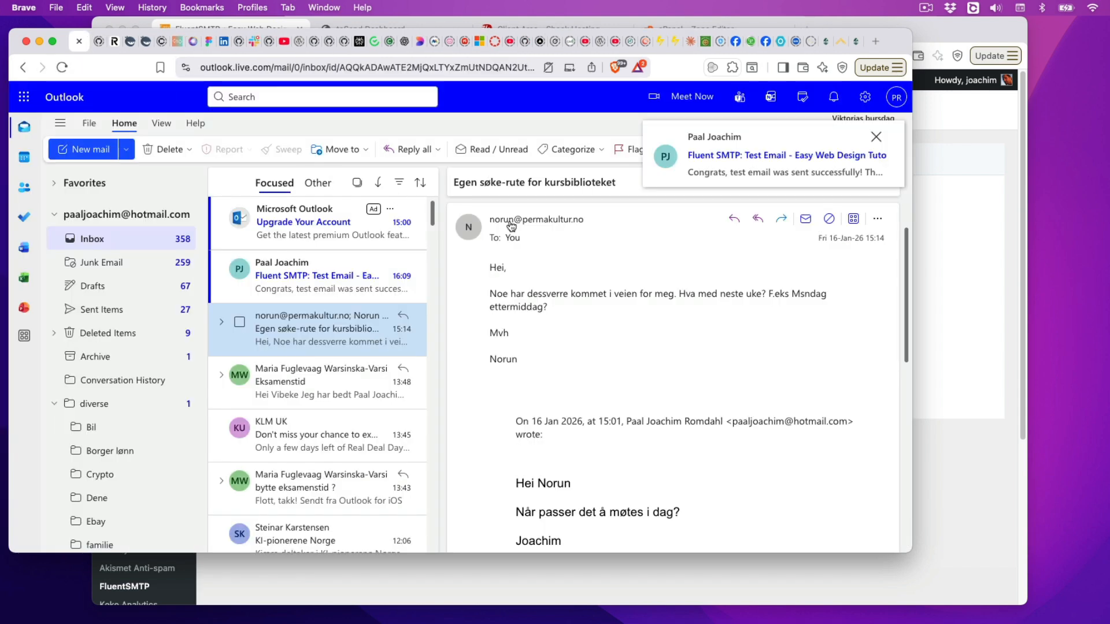
click(322, 273)
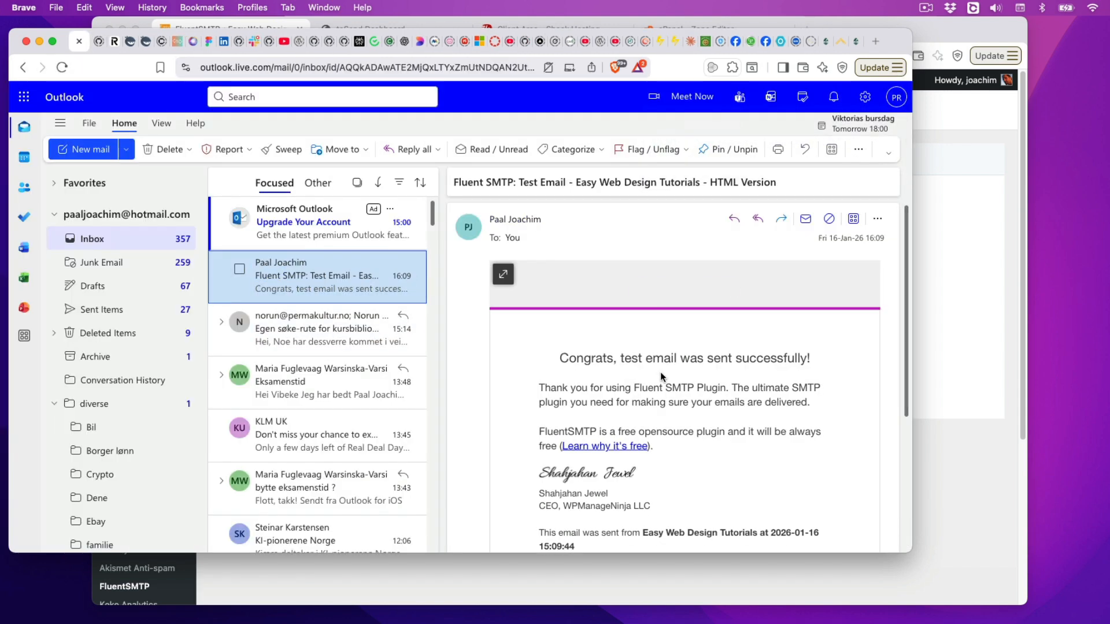
scroll(494, 372, down, 3)
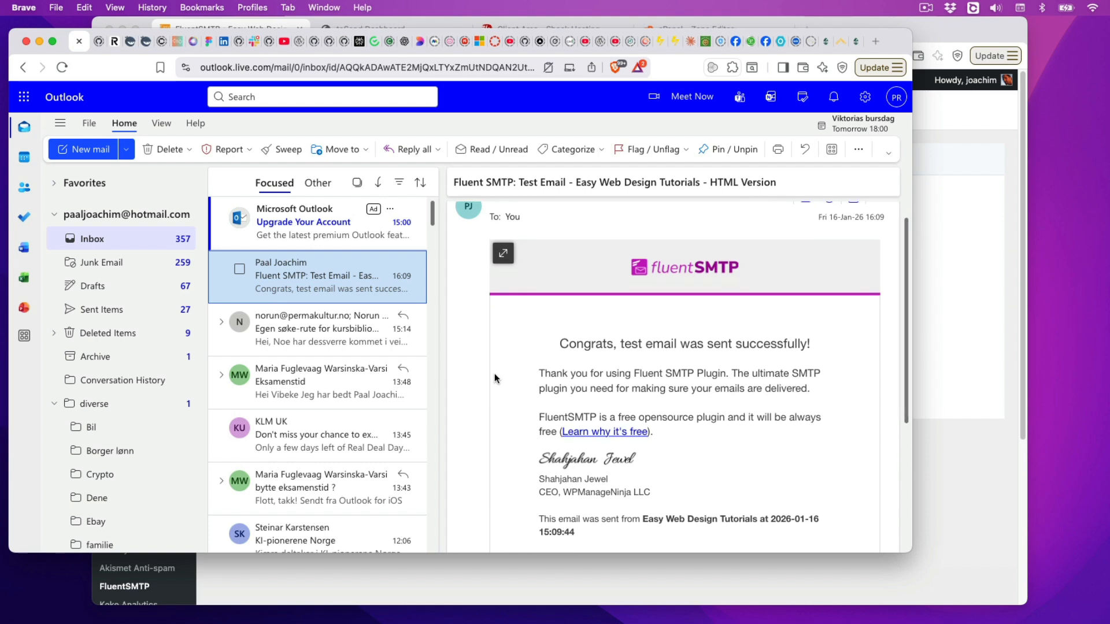
scroll(494, 373, up, 3)
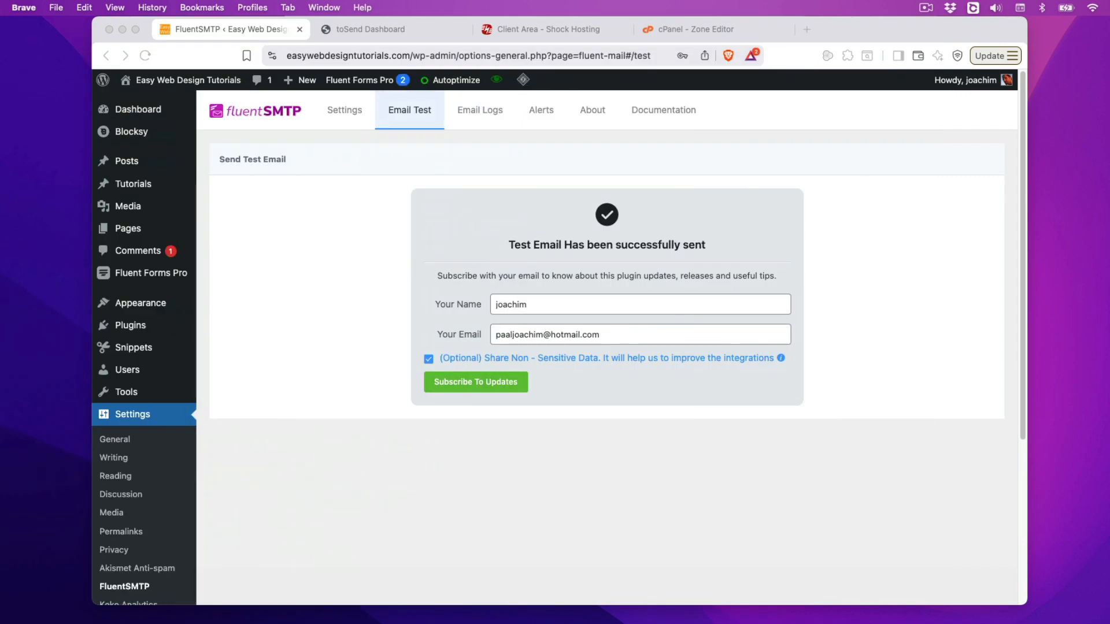
Step: Check the sending Metrics page in the toSend dashboard
click(344, 119)
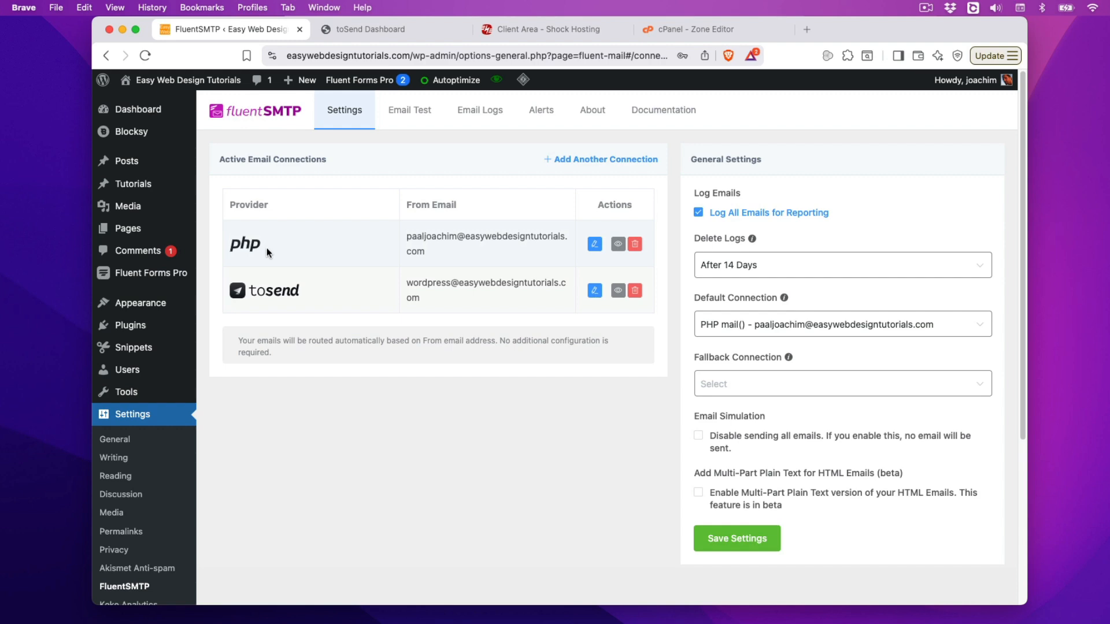
click(370, 28)
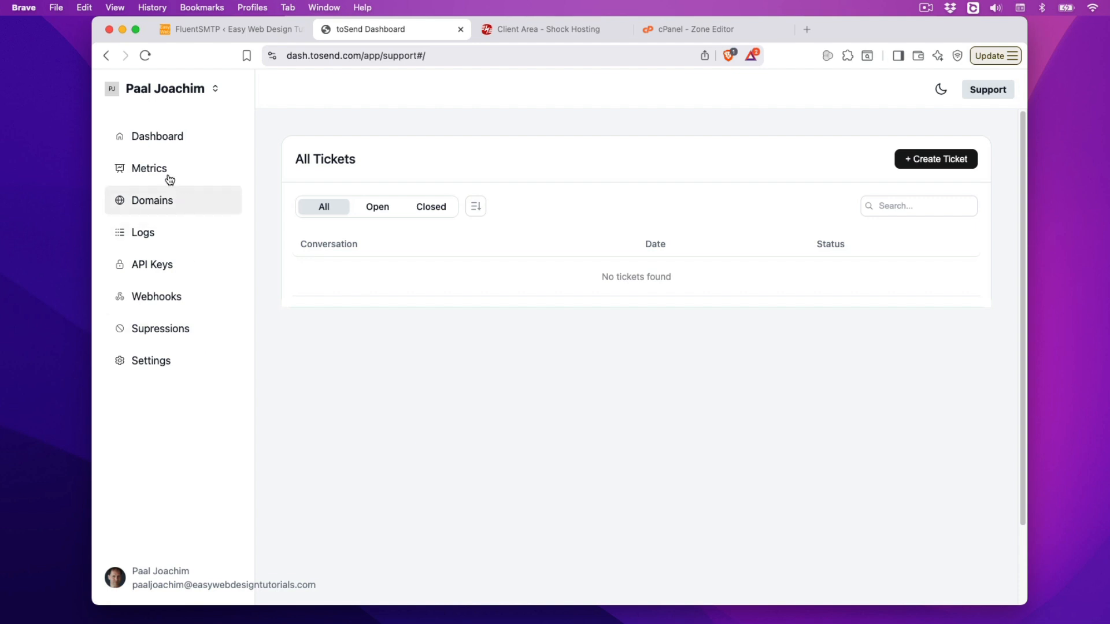
click(148, 168)
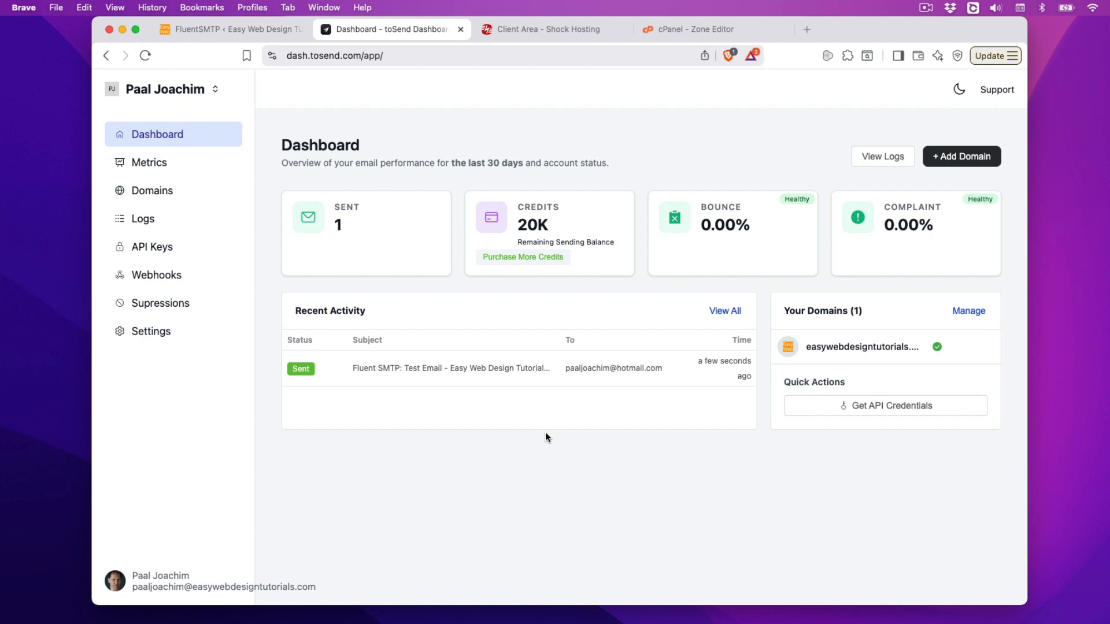
click(158, 167)
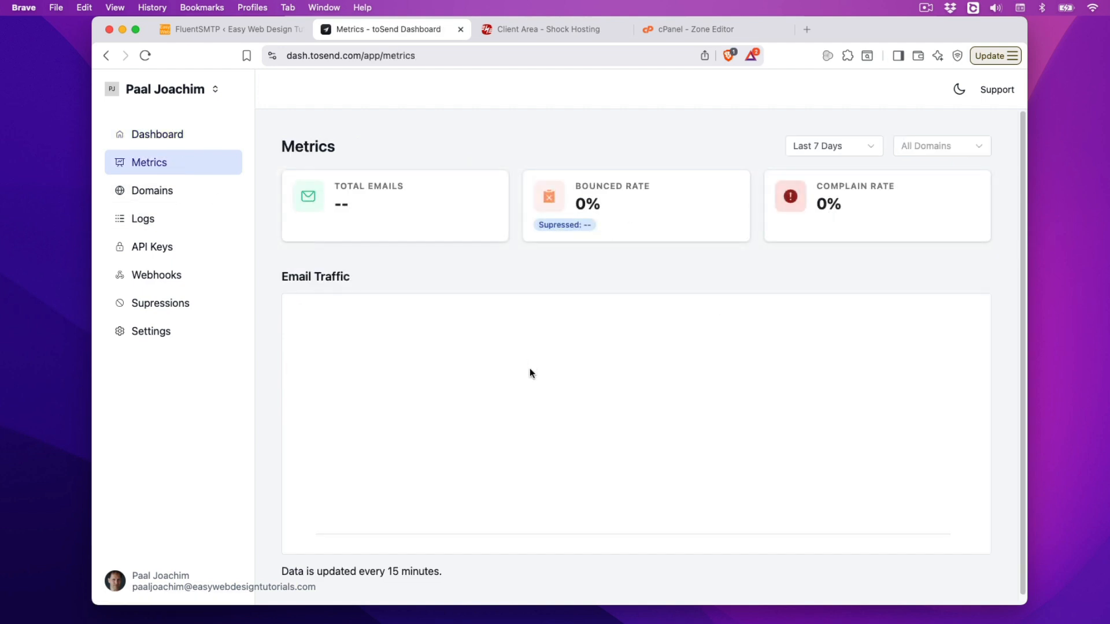
Step: View Domains, then the Logs page listing the Fluent SMTP test email as Sent
scroll(624, 452, down, 1)
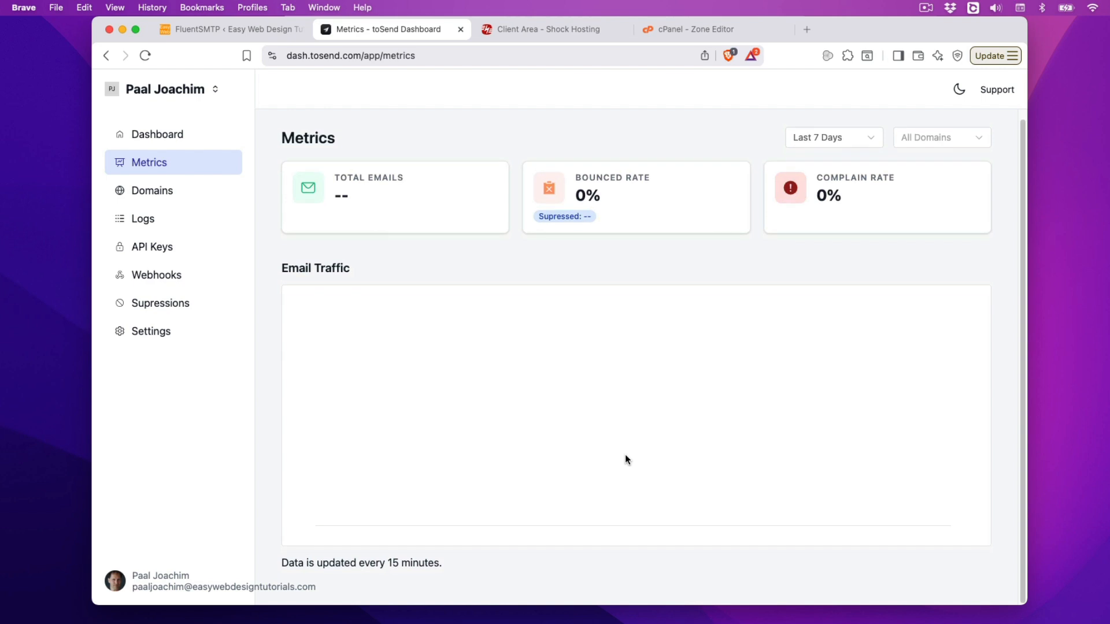
scroll(625, 453, up, 1)
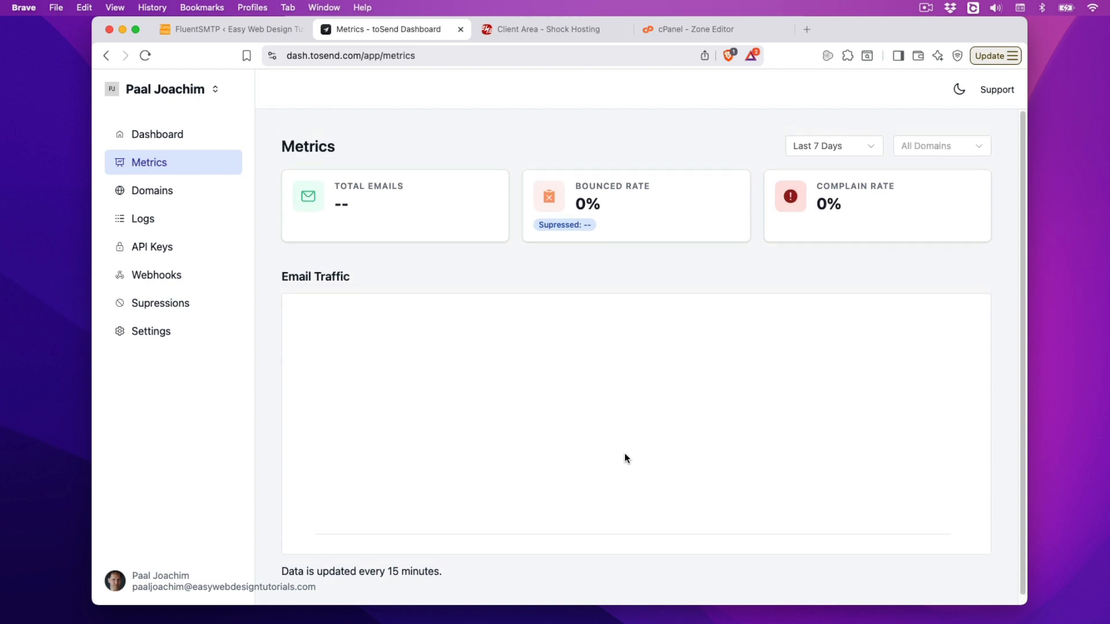
click(162, 199)
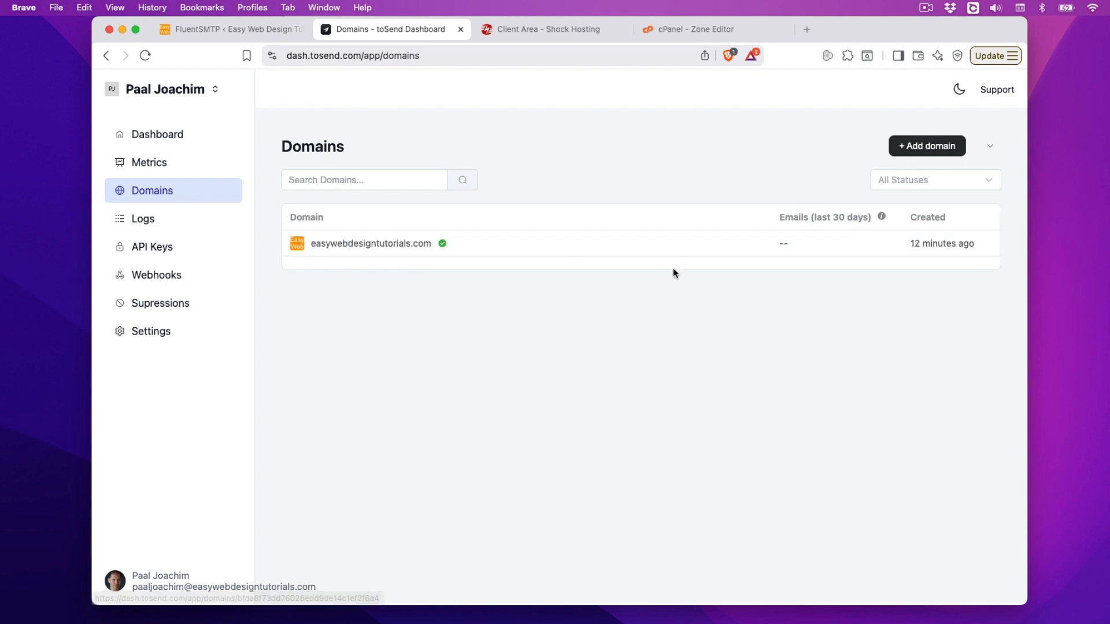
click(141, 218)
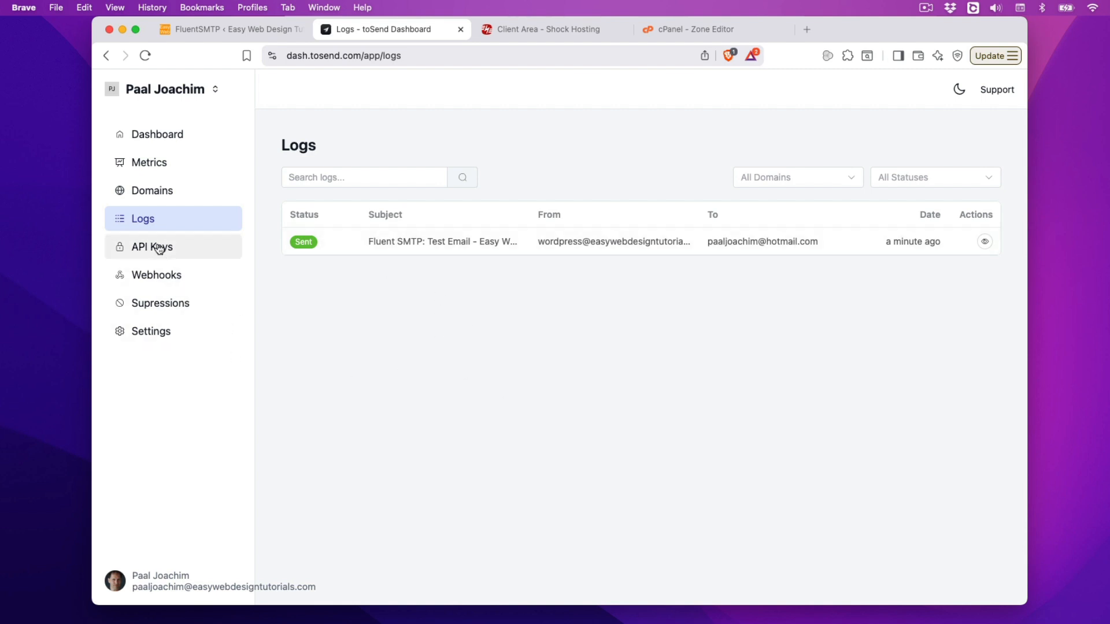
Step: Check the empty API Keys, Webhooks and Suppression List pages, then open toSend Settings
click(184, 248)
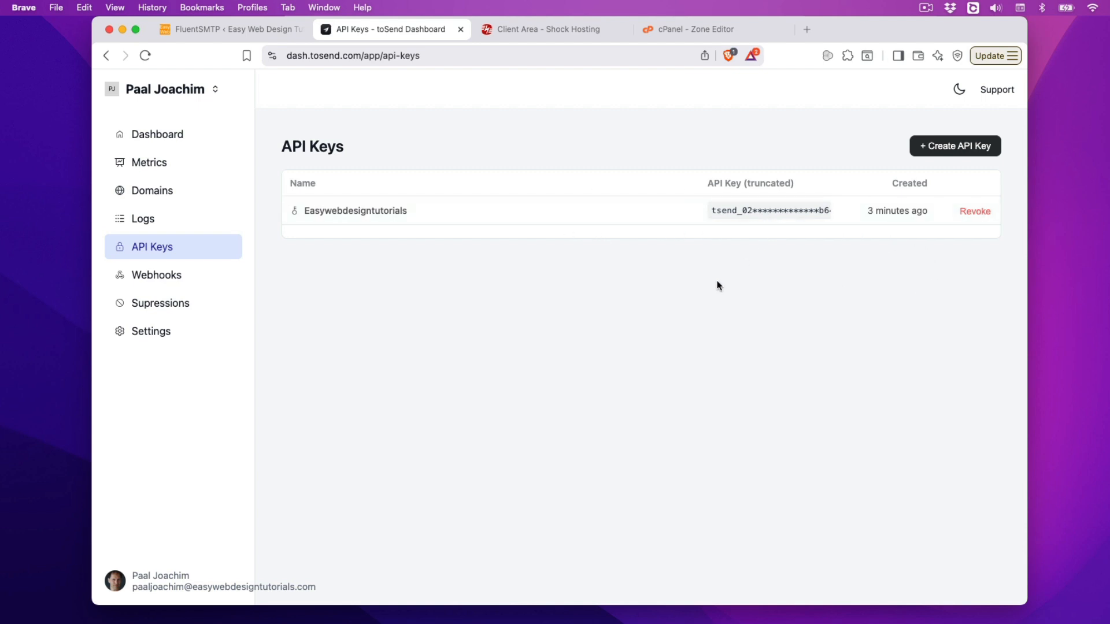
click(149, 277)
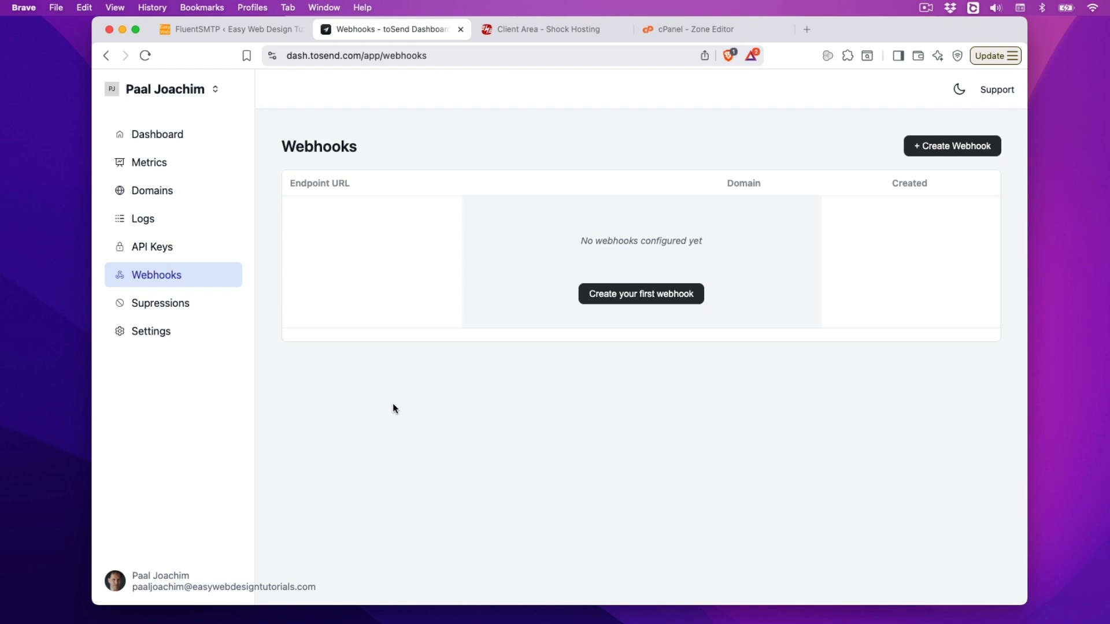
click(163, 305)
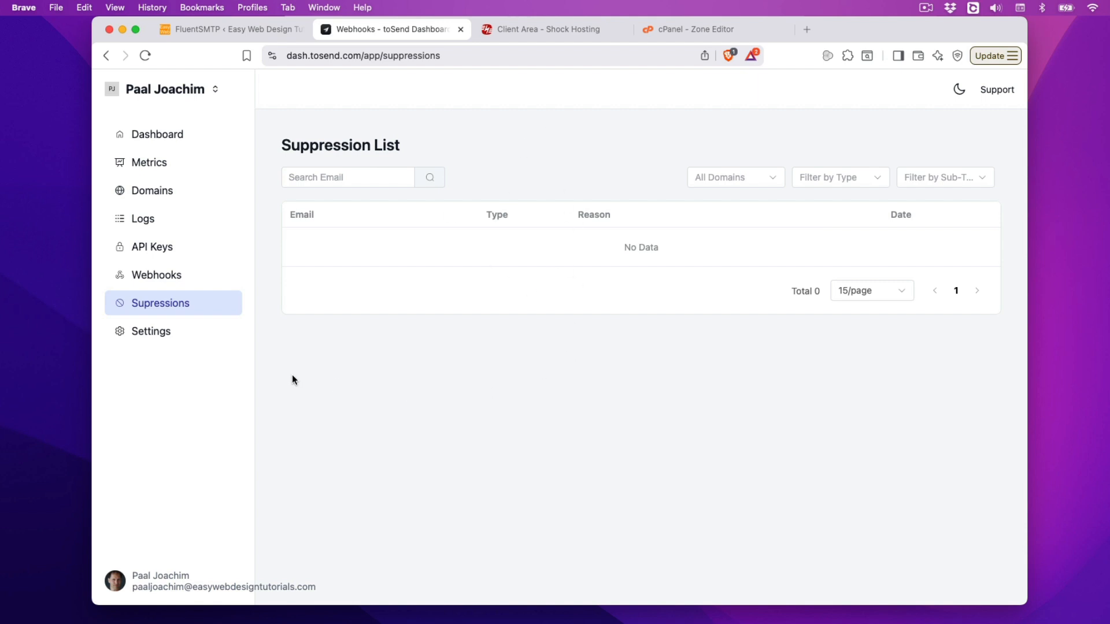
click(172, 339)
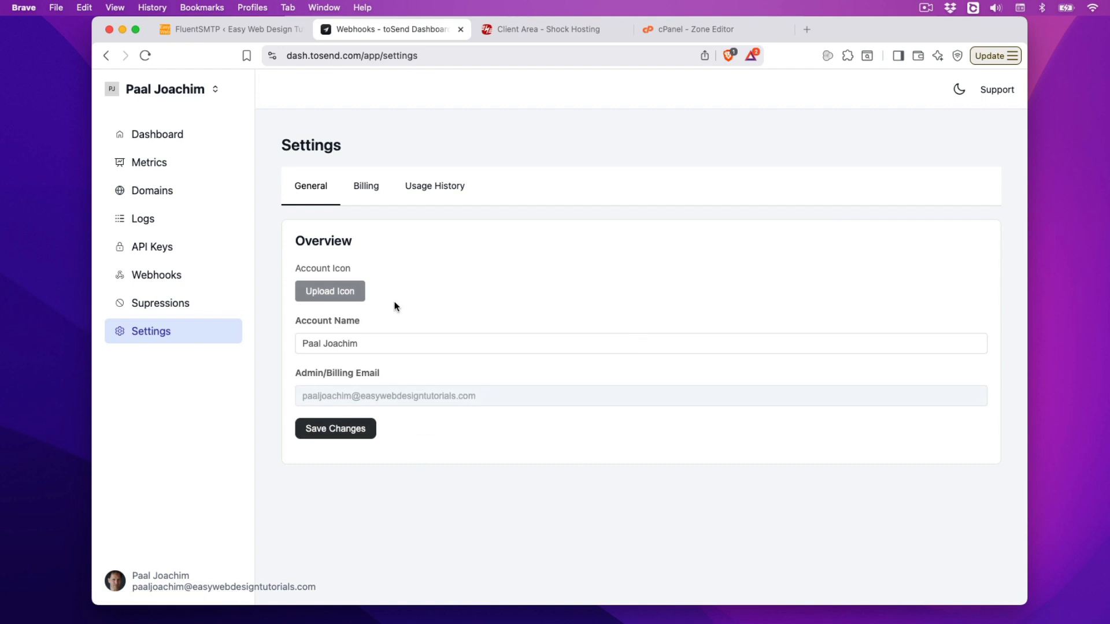
Step: Check the Billing, Usage History and General tabs, then go back to the Dashboard showing 1 email sent
click(364, 190)
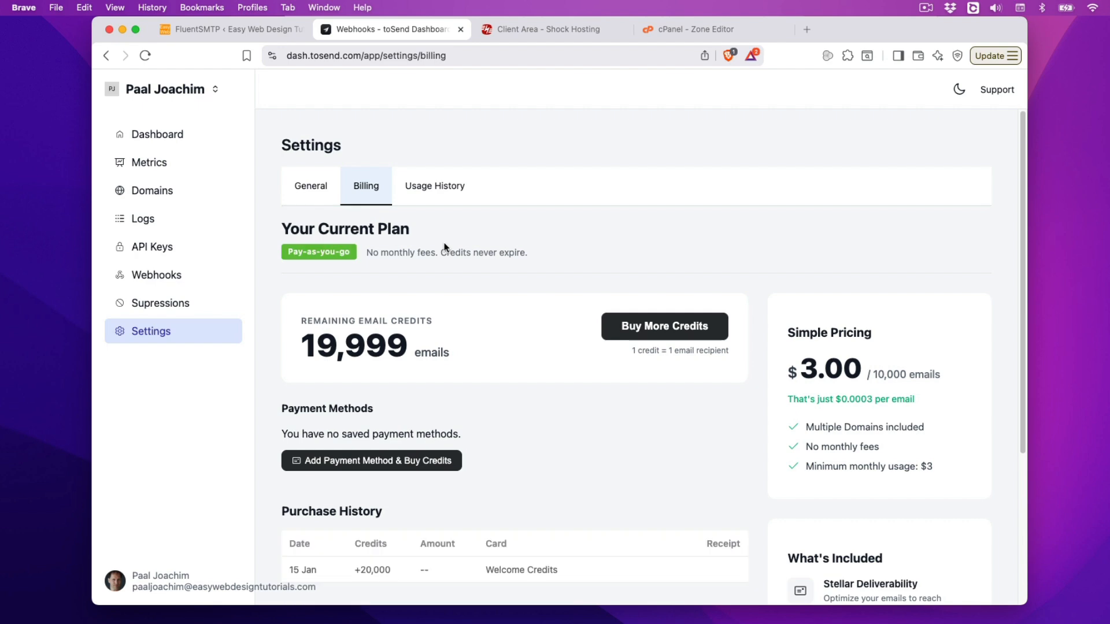
click(440, 199)
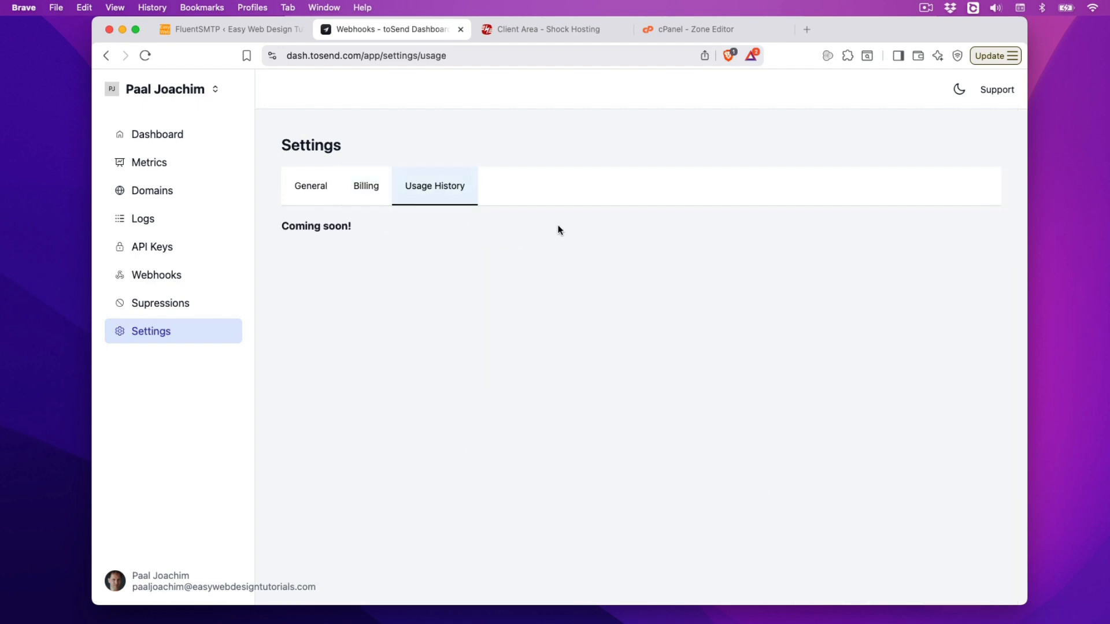
click(318, 187)
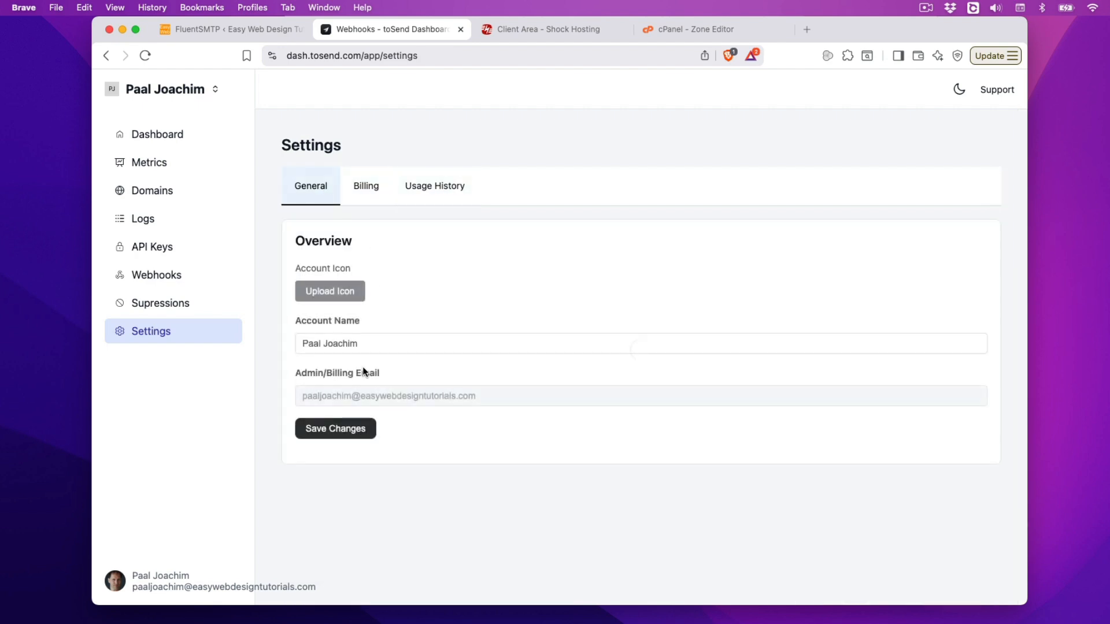
click(171, 139)
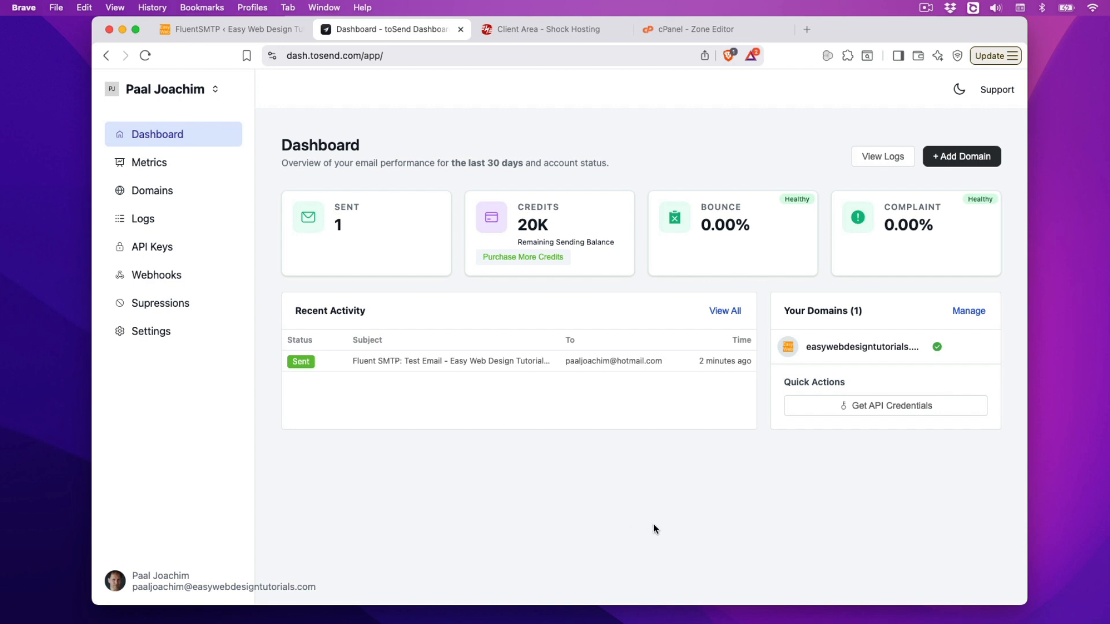
click(212, 30)
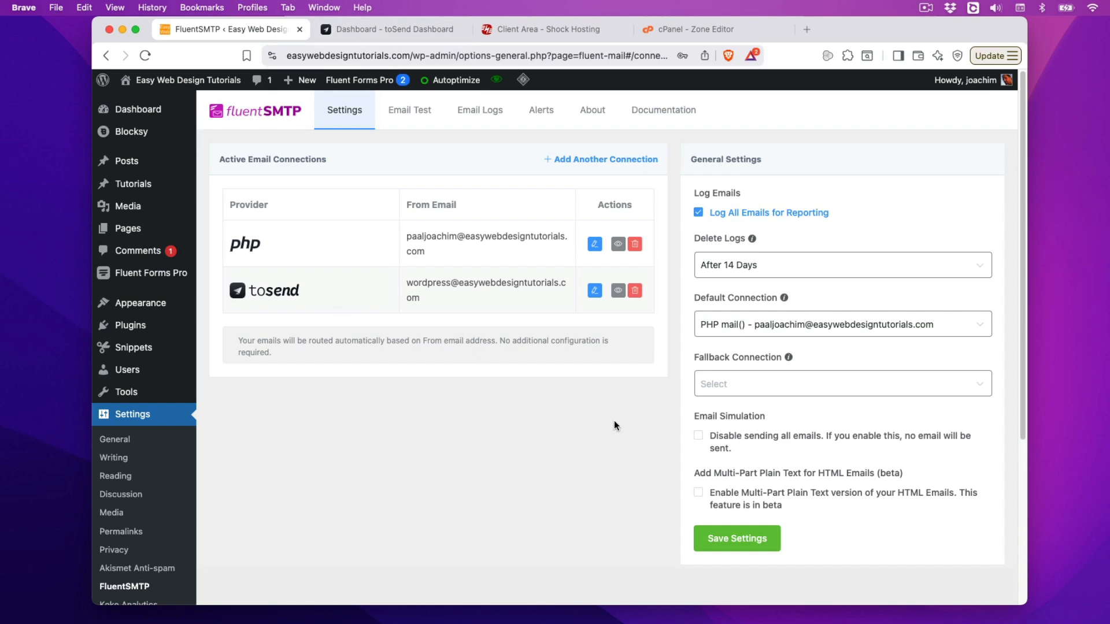
click(590, 159)
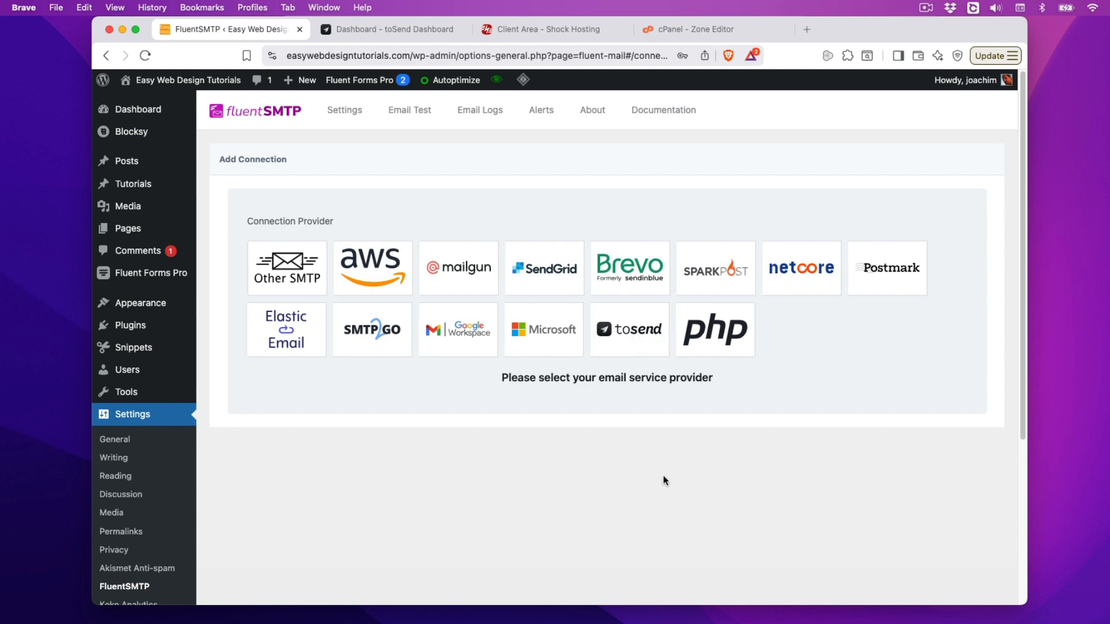
click(390, 30)
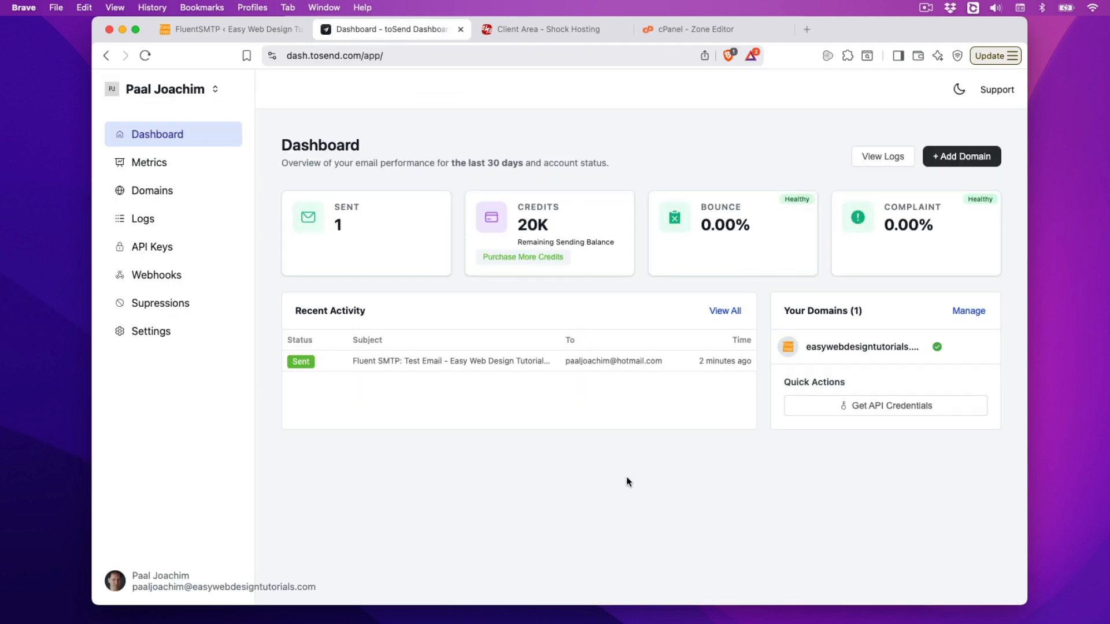